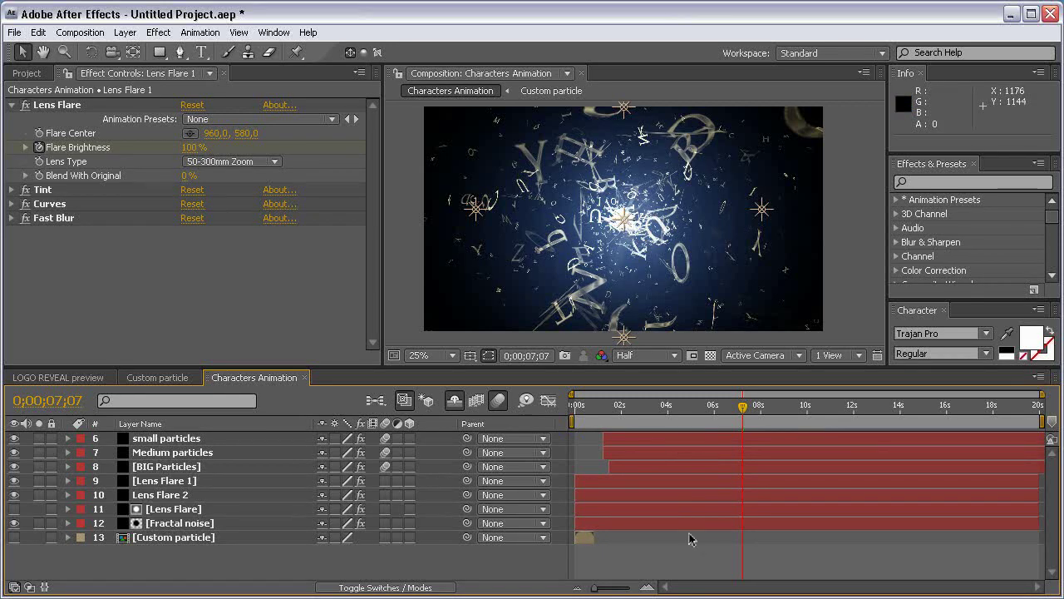
Step: Review the Particular effect settings of the BIG, Medium and small particle layers
left_click(197, 444)
left_click(200, 467)
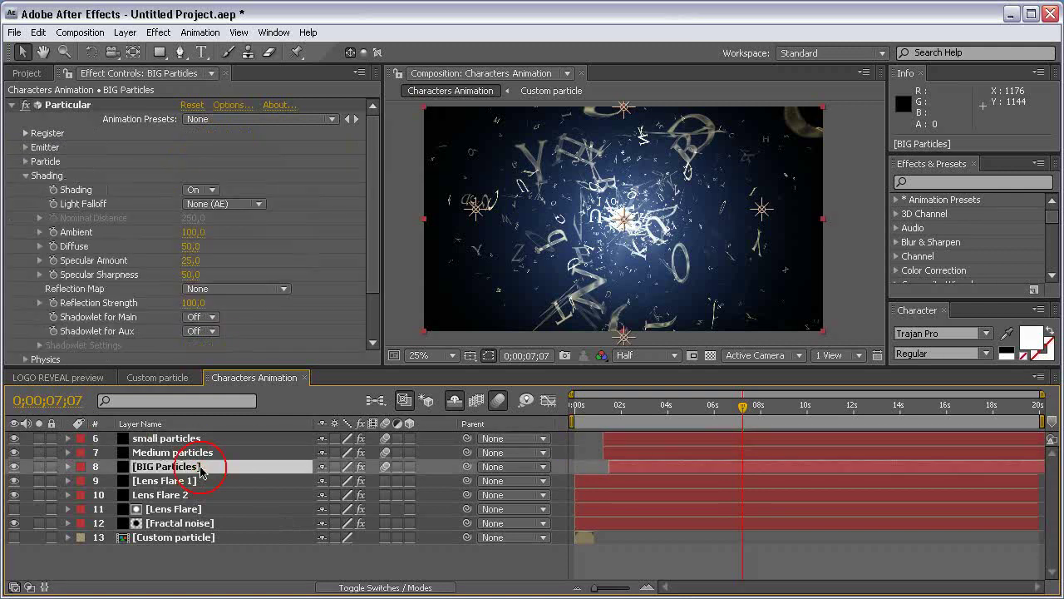
left_click(200, 452)
left_click(201, 439)
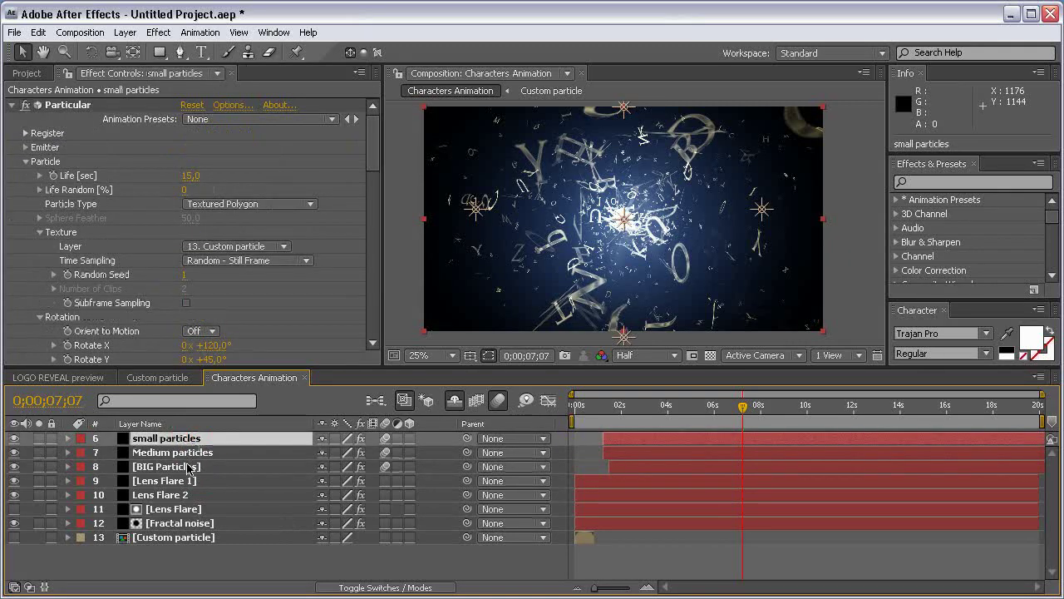
left_click(198, 466)
left_click(199, 453)
left_click(199, 438)
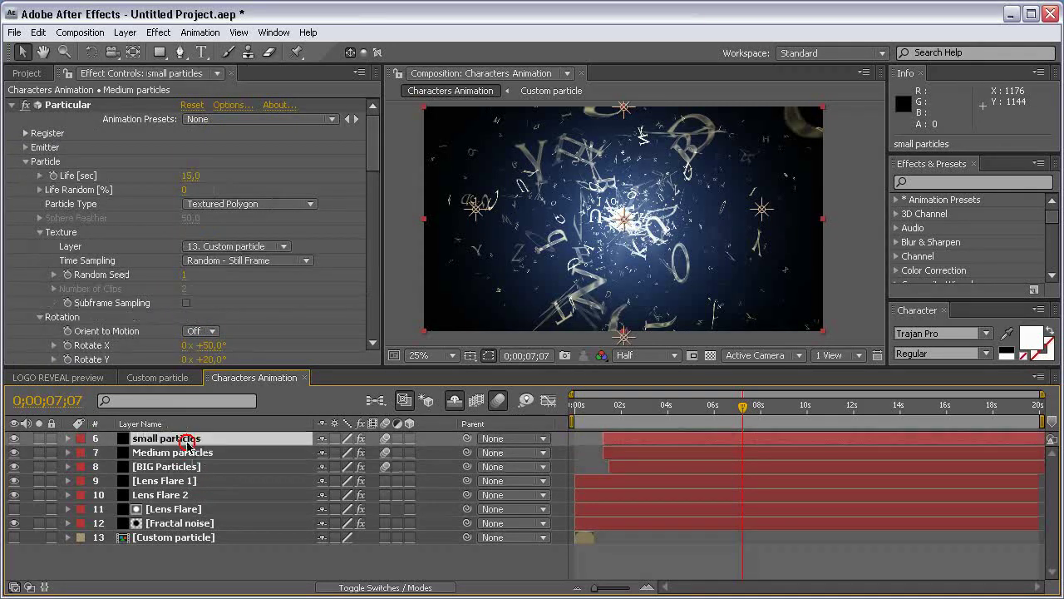
left_click(416, 556)
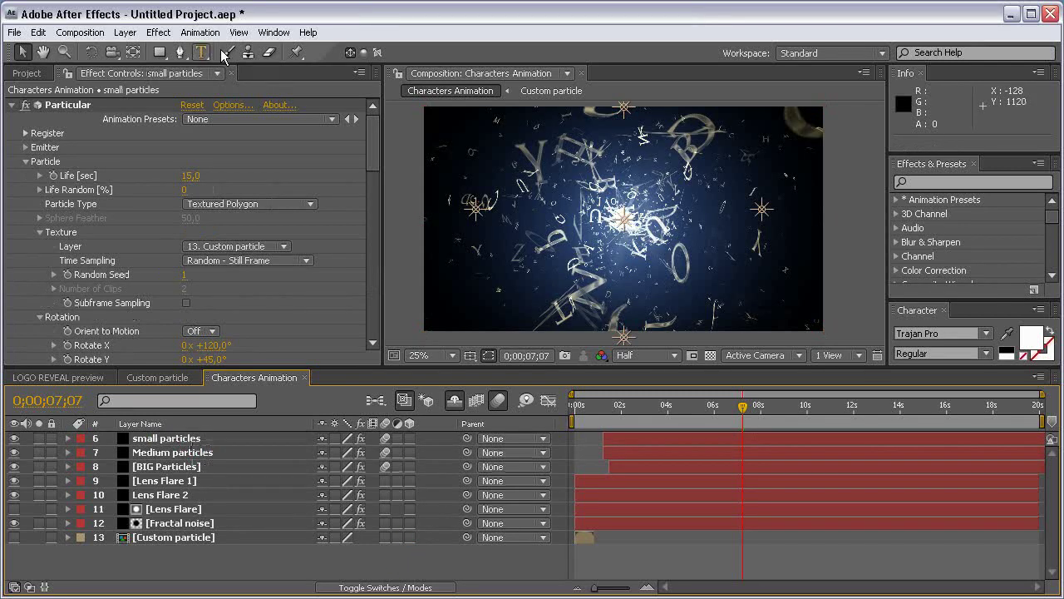
Step: Add a new camera layer to the Characters Animation composition
left_click(125, 33)
mouse_move(219, 49)
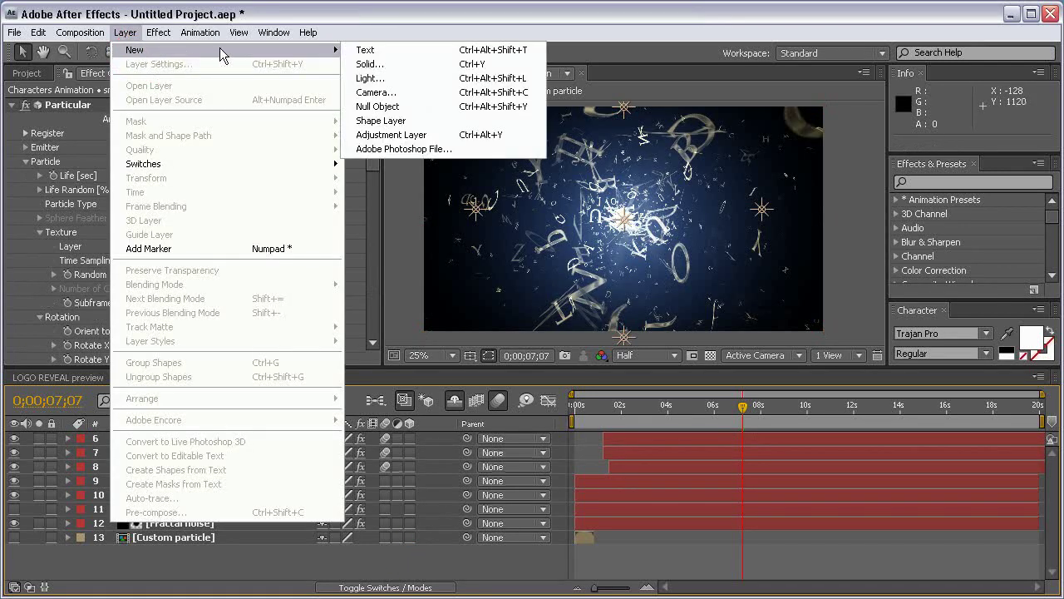
left_click(416, 90)
left_click(685, 488)
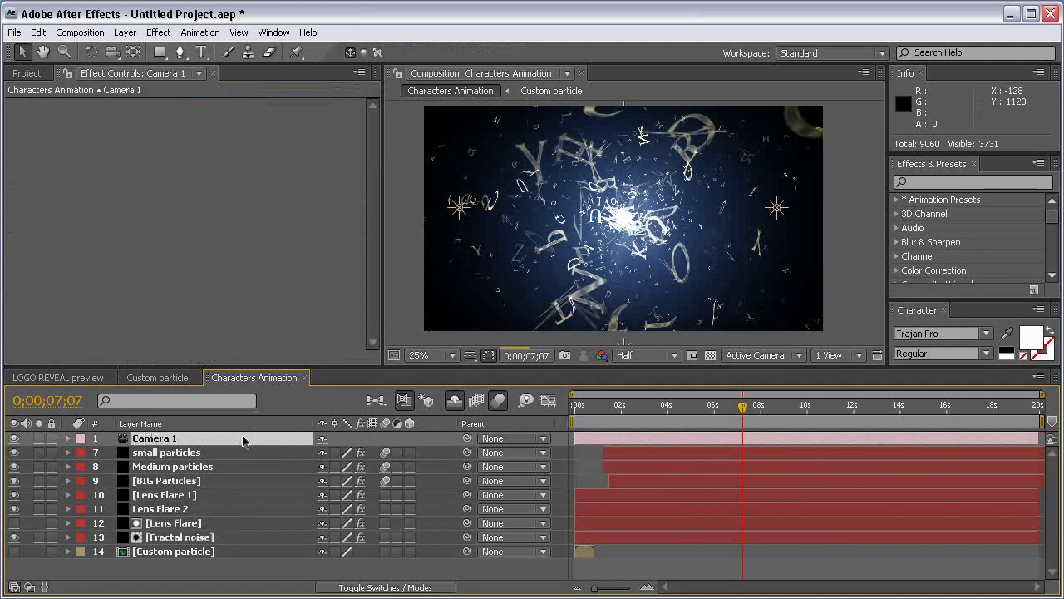
Step: Reveal Camera 1's rotation properties and add a 0° Z Rotation keyframe at 0;00;02;00
key("r")
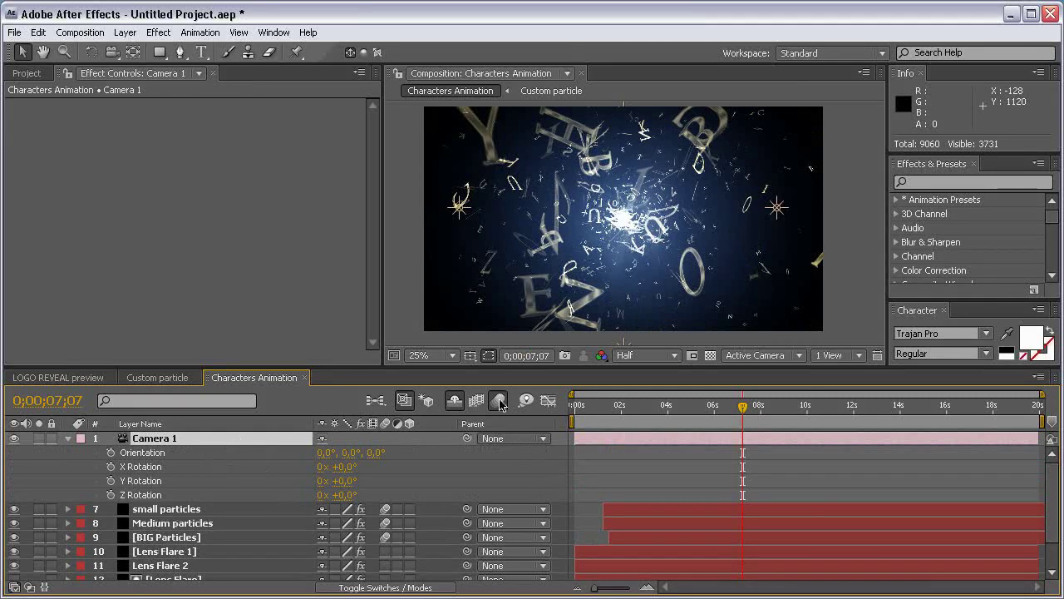
left_click(622, 409)
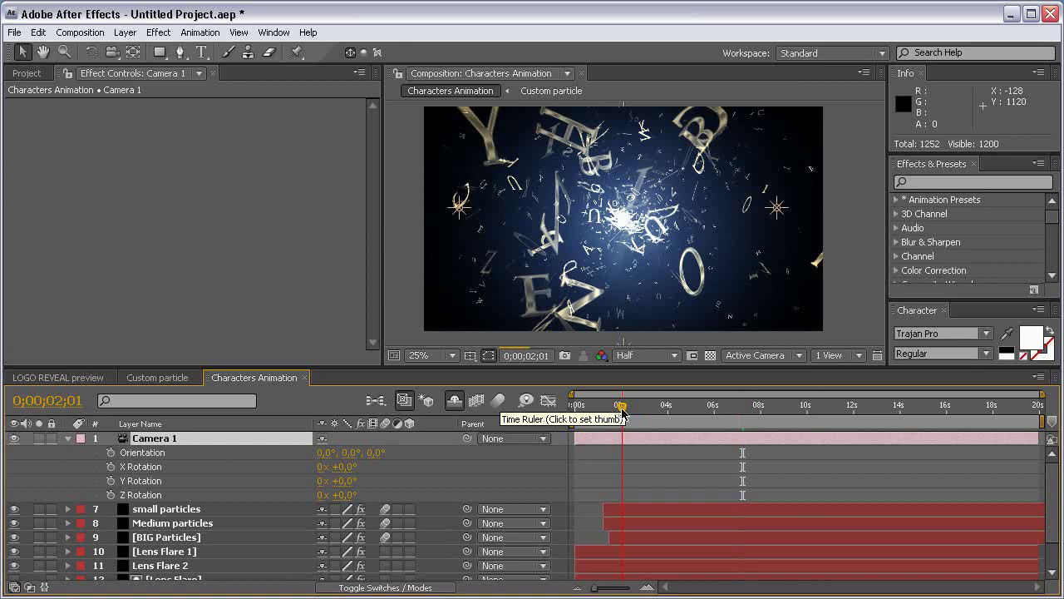
left_click_drag(622, 409, 621, 409)
left_click(110, 495)
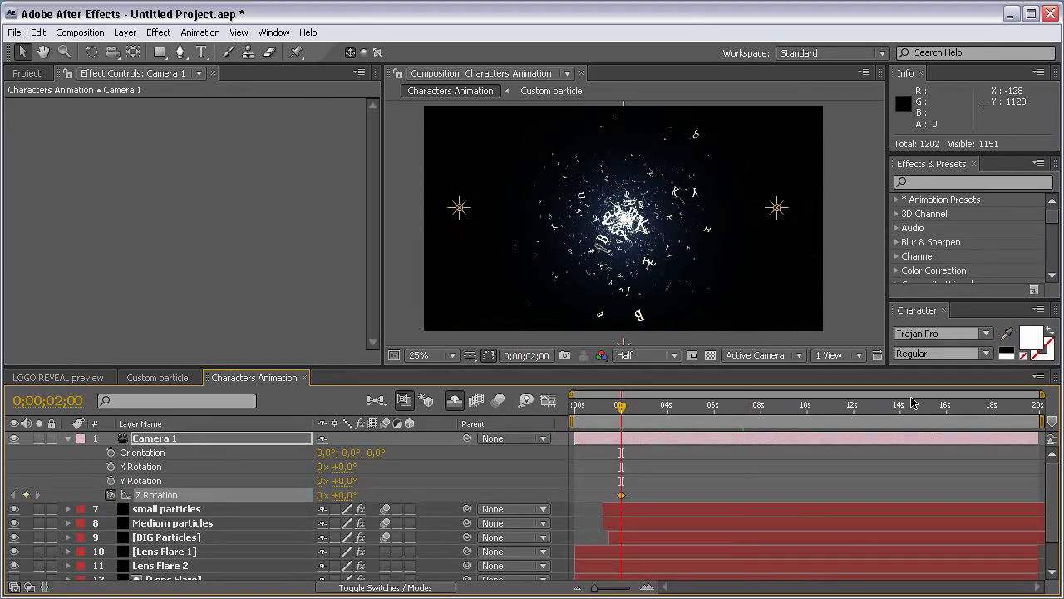
Step: Add a second Z Rotation keyframe of 180° to Camera 1 at 0;00;10;00
left_click(805, 409)
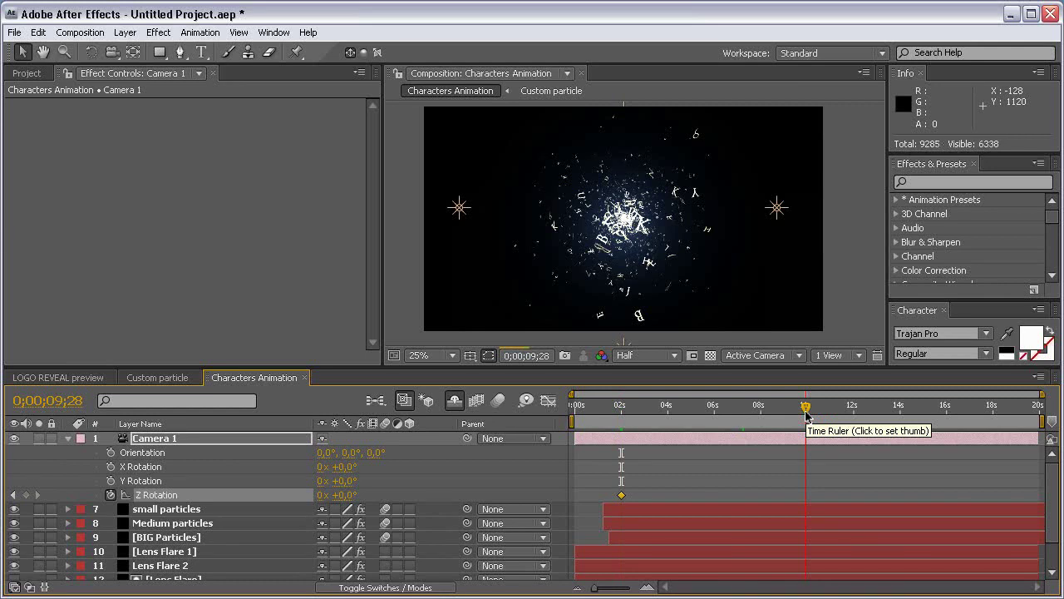
left_click(807, 408)
left_click(348, 495)
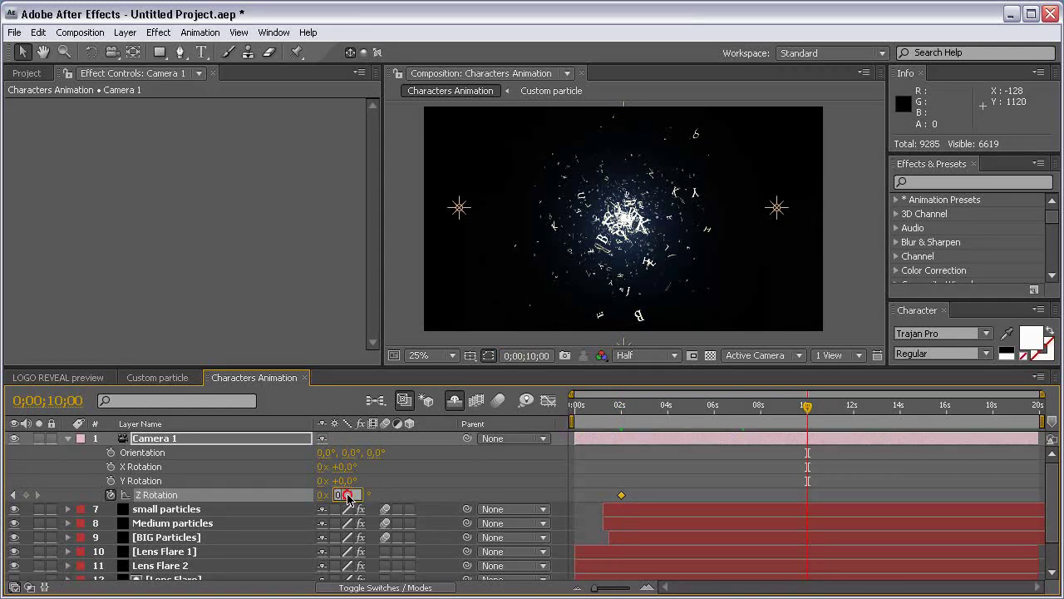
type("180")
key("Return")
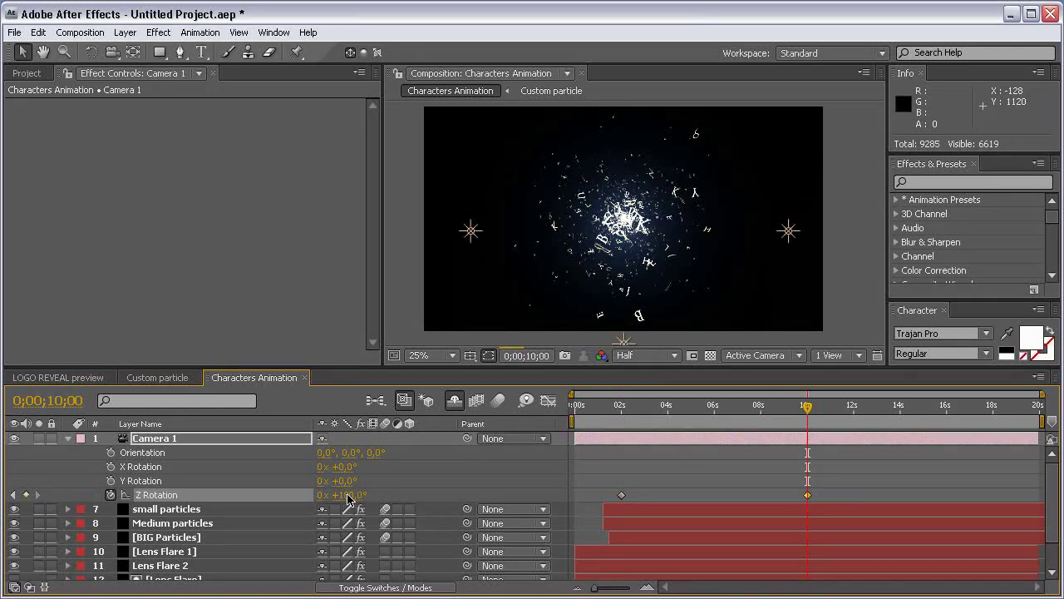
Step: Scrub back to 0;00;08;04 to check the camera rotation and collapse Camera 1's properties
key("Page_Down")
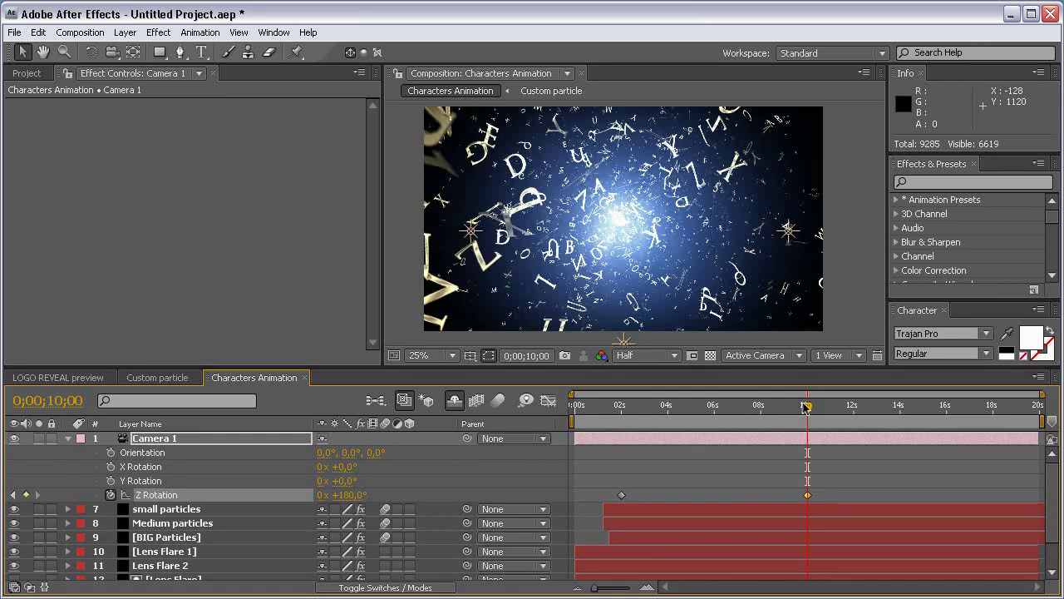
left_click_drag(786, 408, 761, 407)
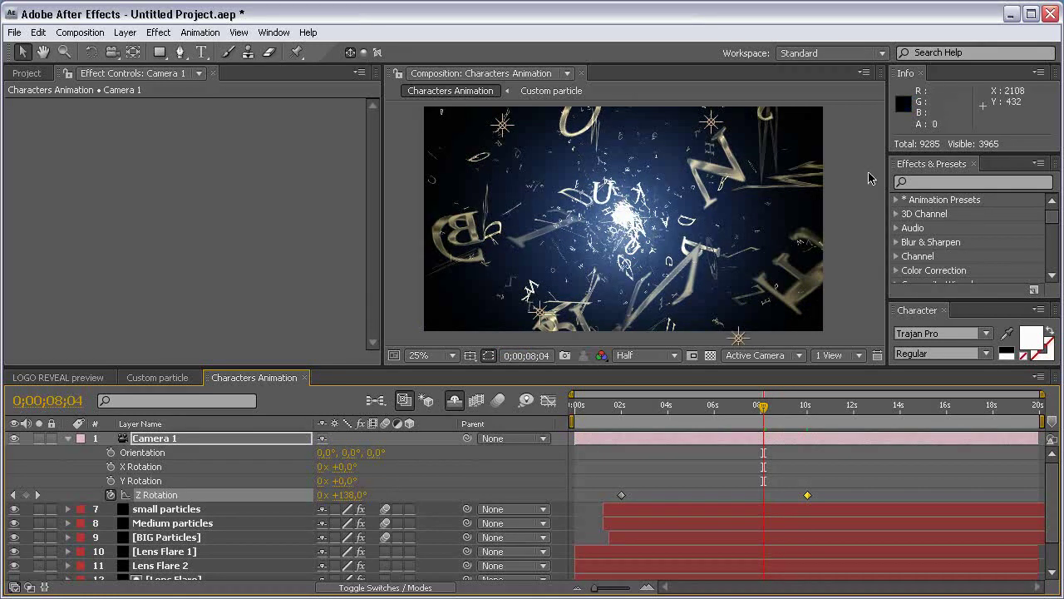
left_click(69, 441)
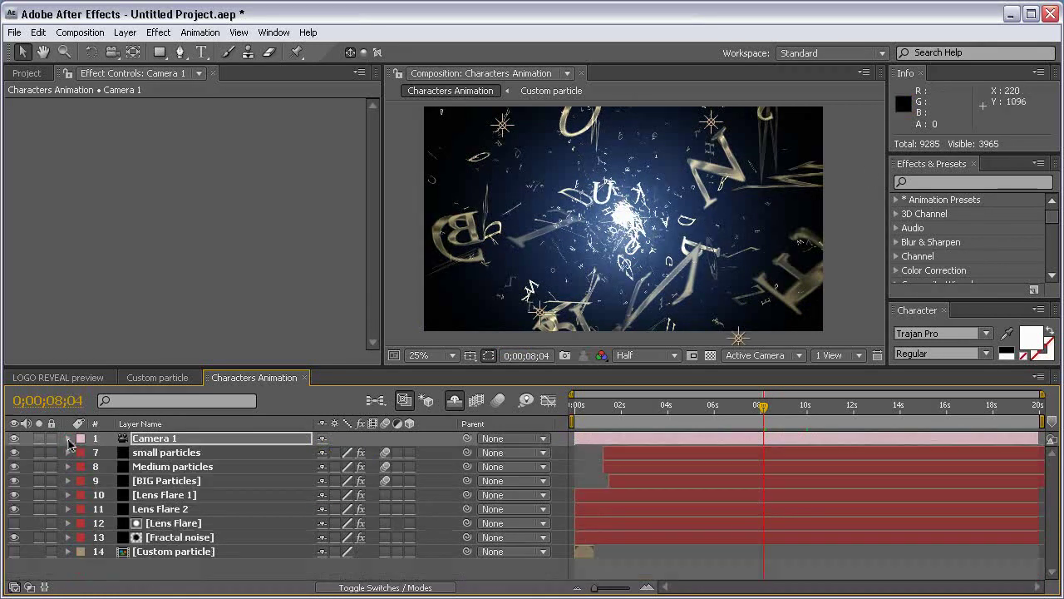
left_click(168, 496)
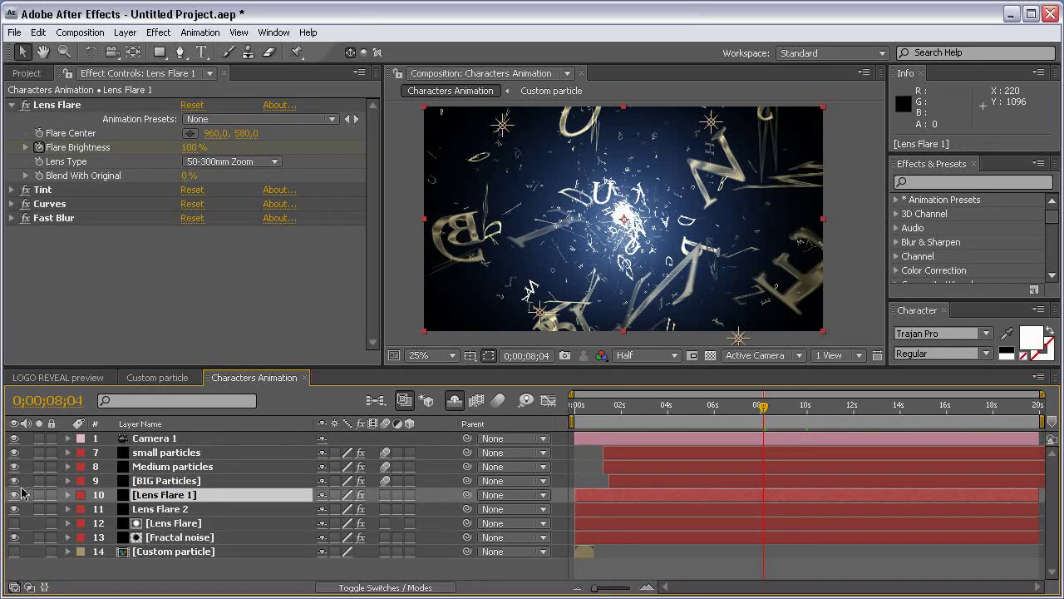
left_click(151, 482)
left_click(161, 449, "shift")
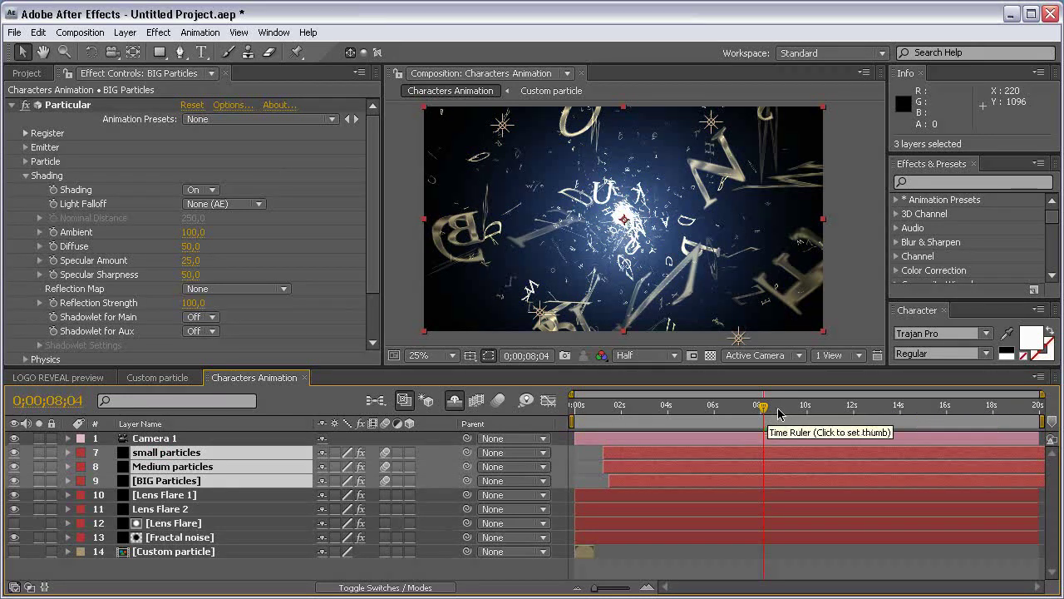
left_click(462, 574)
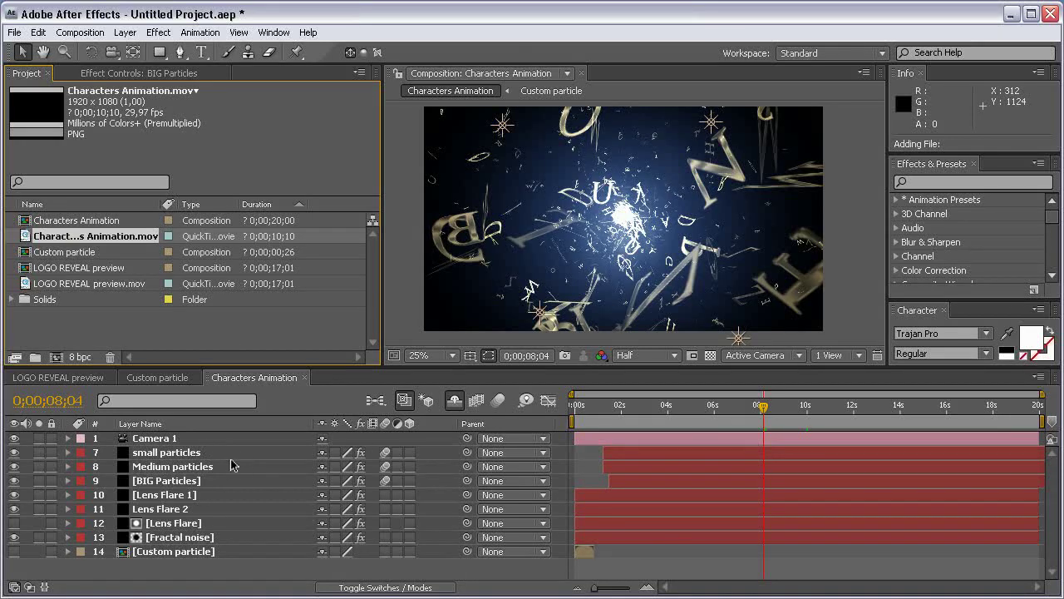
Step: Place Characters Animation.mov directly beneath the BIG Particles layer and hide the small, Medium and BIG particle layers
left_click_drag(132, 237, 236, 491)
left_click(186, 482)
left_click(167, 452, "shift")
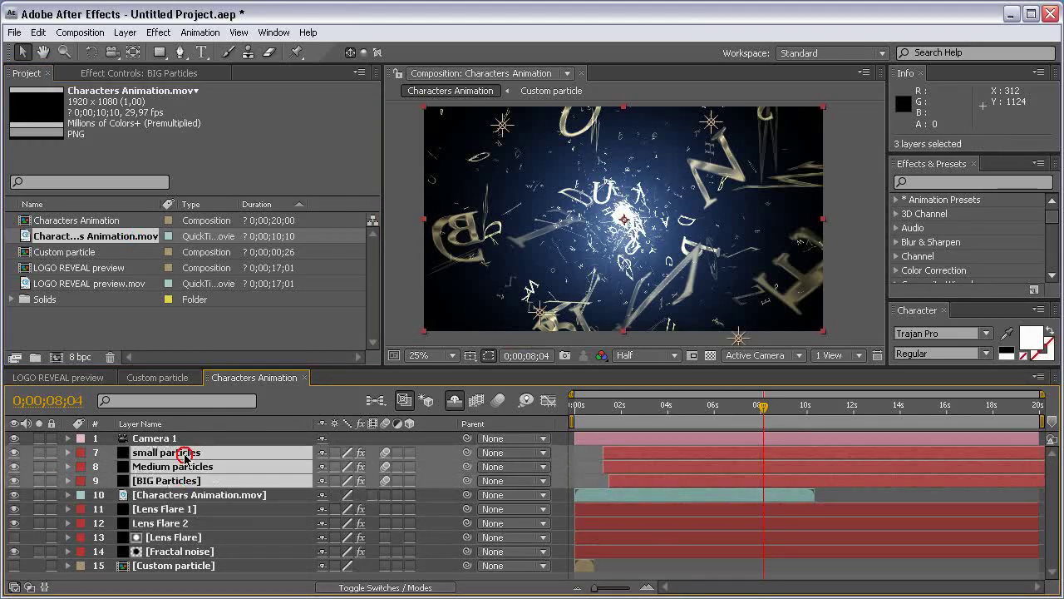
left_click_drag(14, 452, 14, 481)
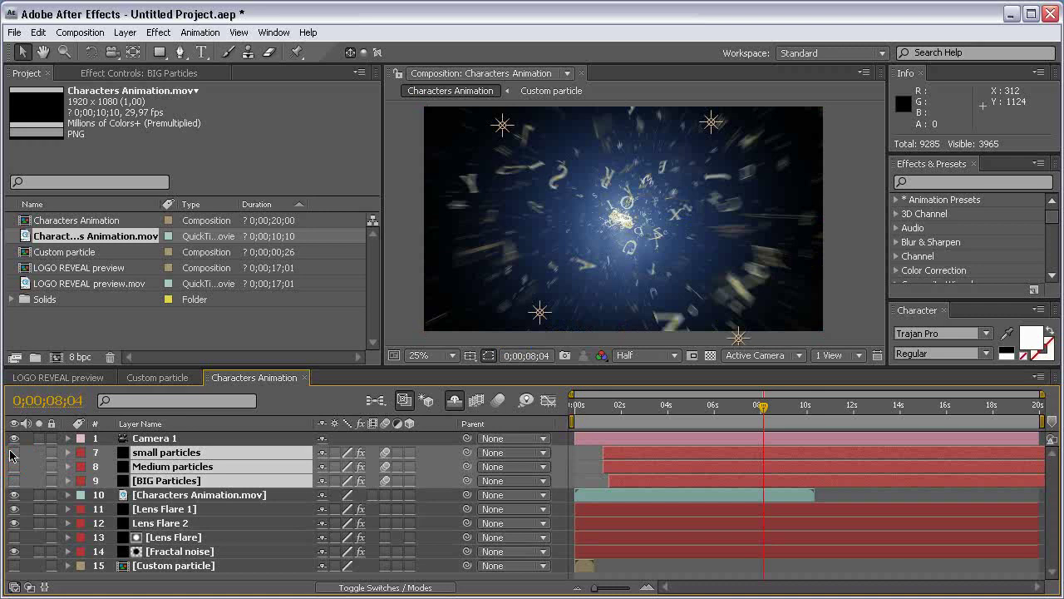
Step: Solo the Characters Animation.mov layer and check its alpha against the transparency grid
left_click(177, 496)
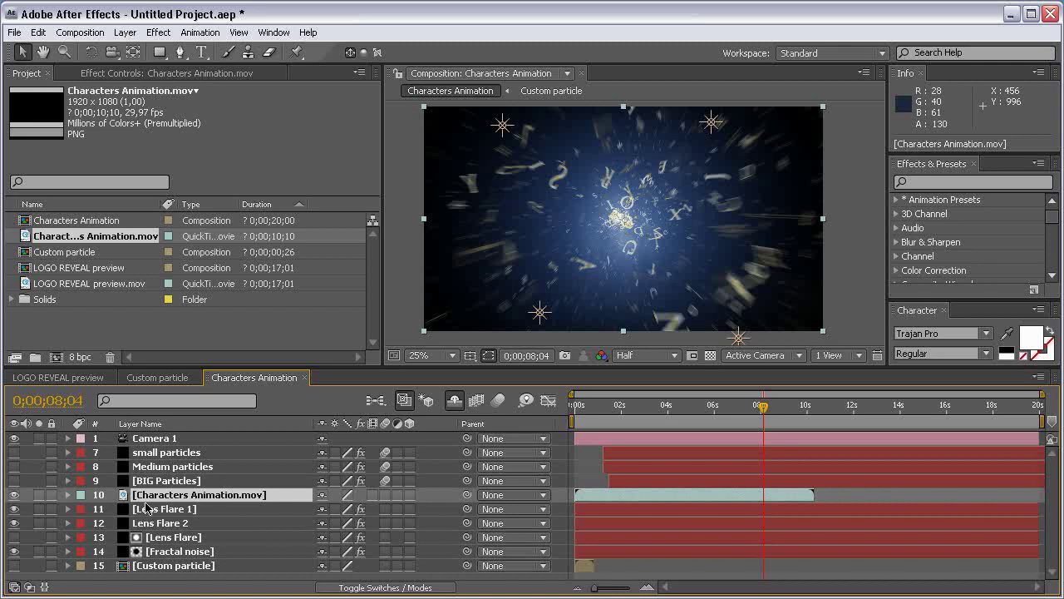
left_click(37, 494)
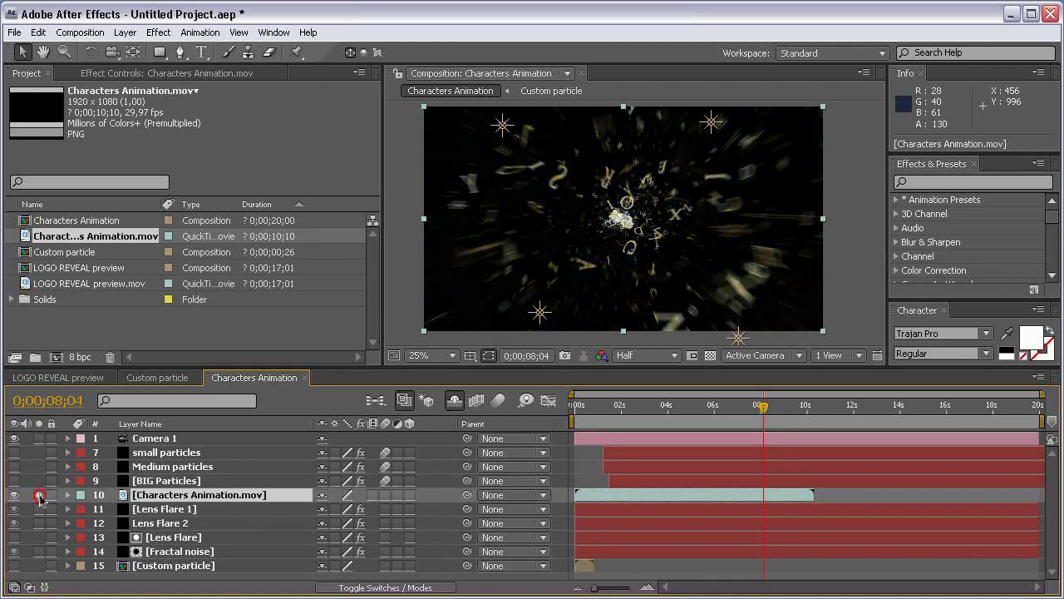
left_click(709, 355)
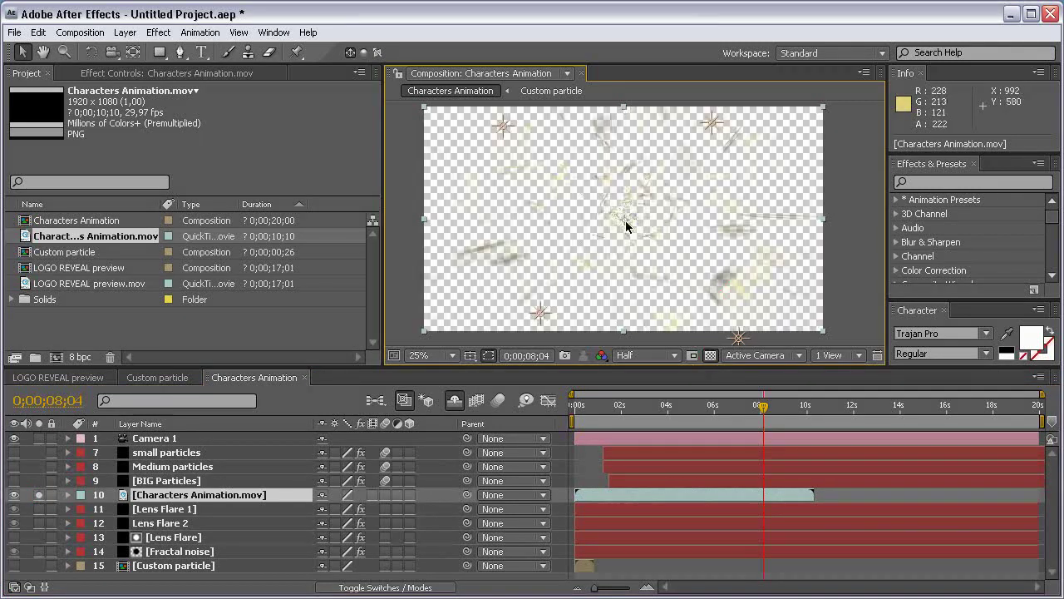
left_click(710, 355)
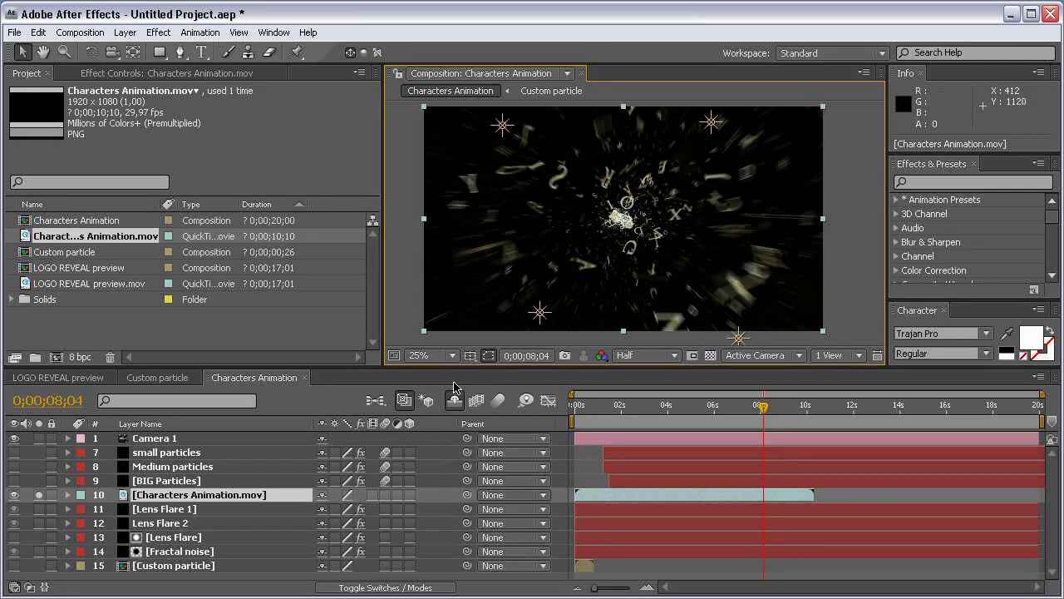
Step: Create an adjustment layer named "shine" and place it directly above Characters Animation.mov
left_click(116, 34)
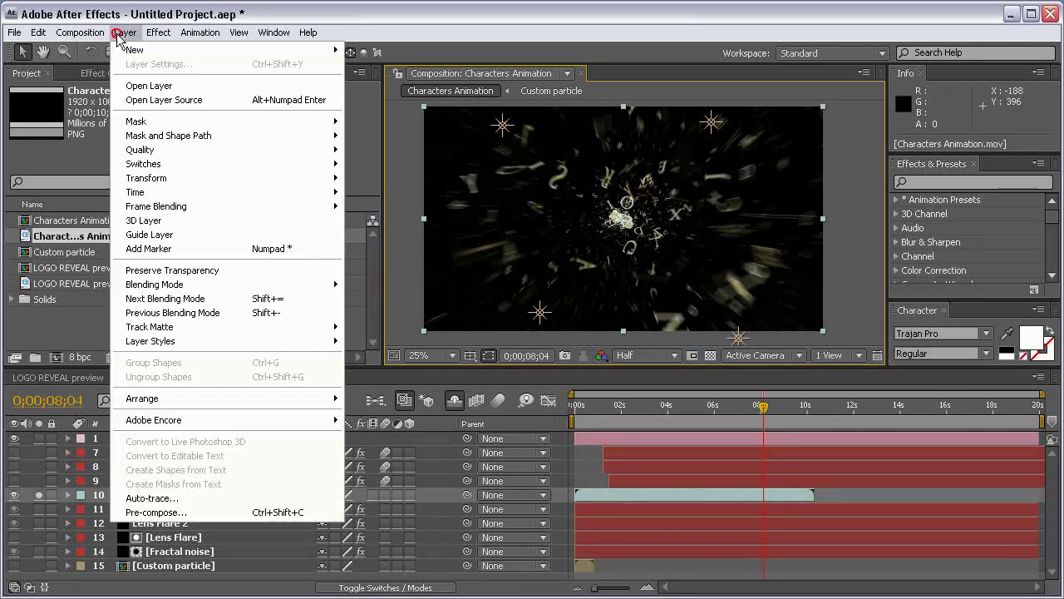
mouse_move(133, 51)
left_click(412, 136)
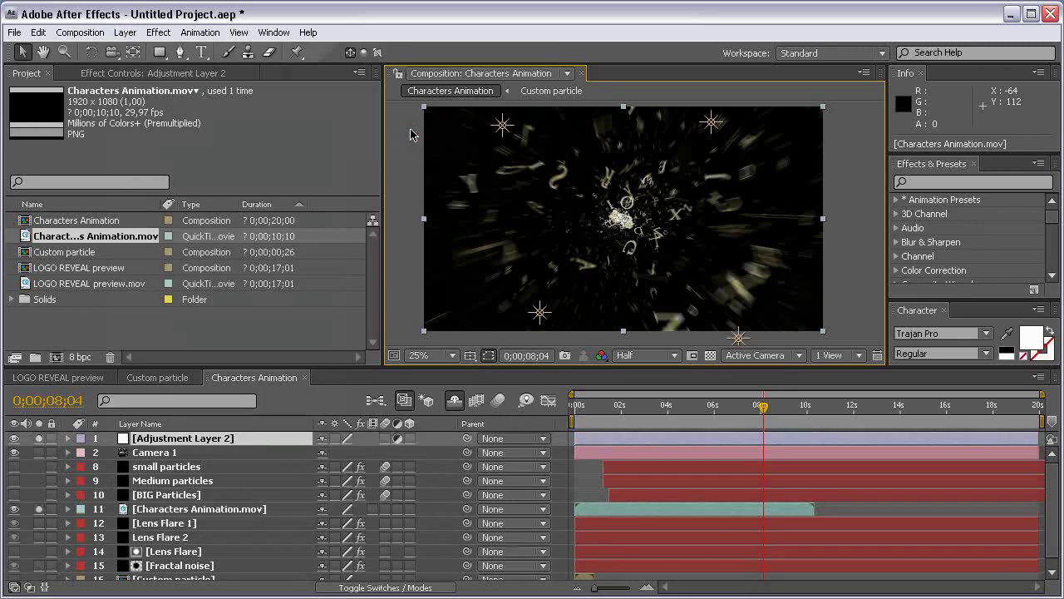
key("Return")
type("shine")
key("Return")
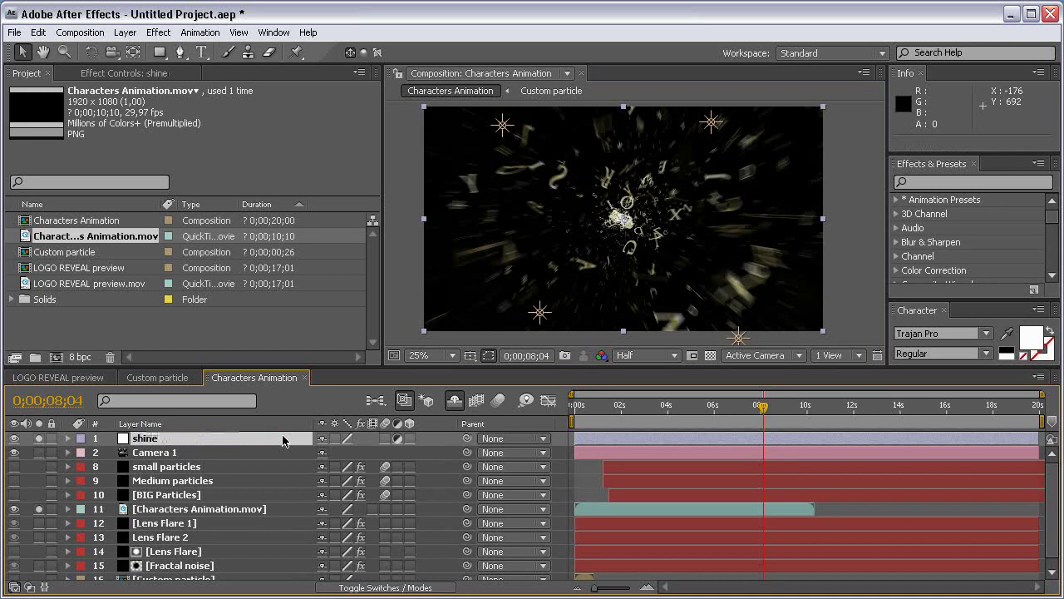
left_click_drag(283, 441, 285, 508)
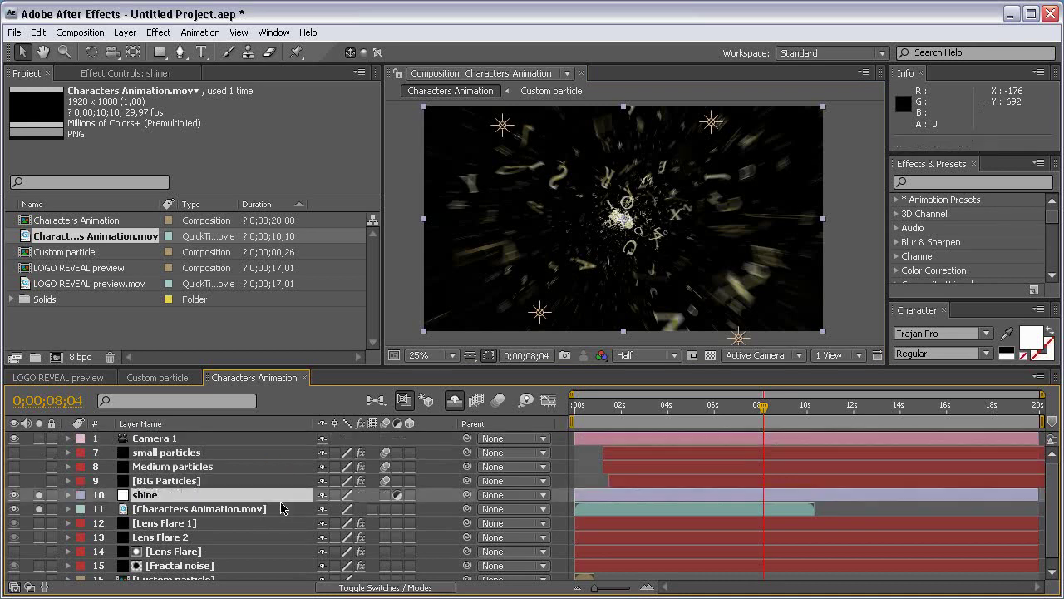
Step: Apply the Shine effect to the shine adjustment layer and set its Transfer Mode to Add
left_click(214, 509)
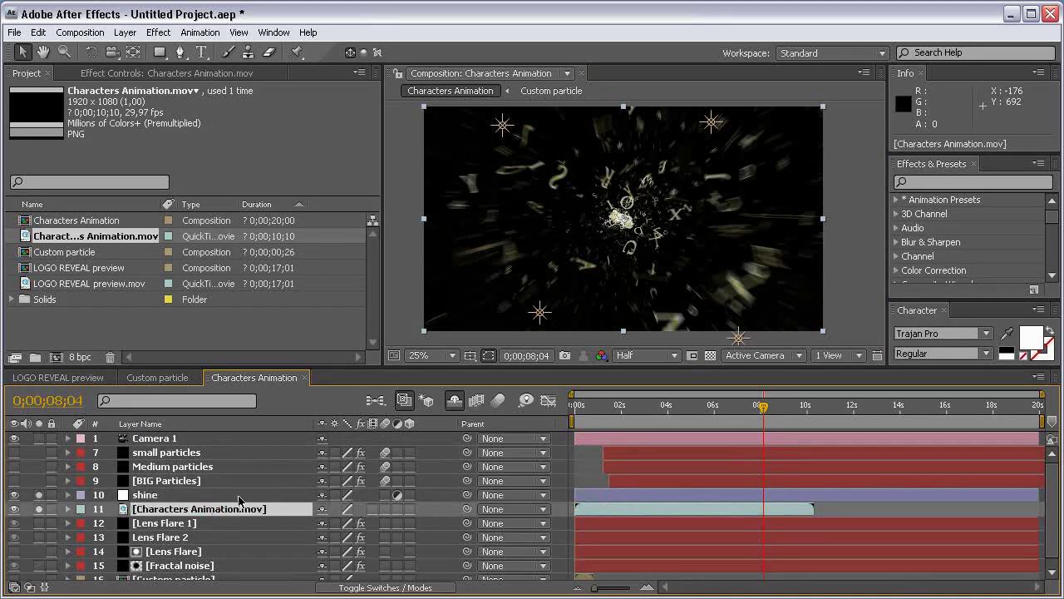
left_click(241, 496)
left_click(160, 32)
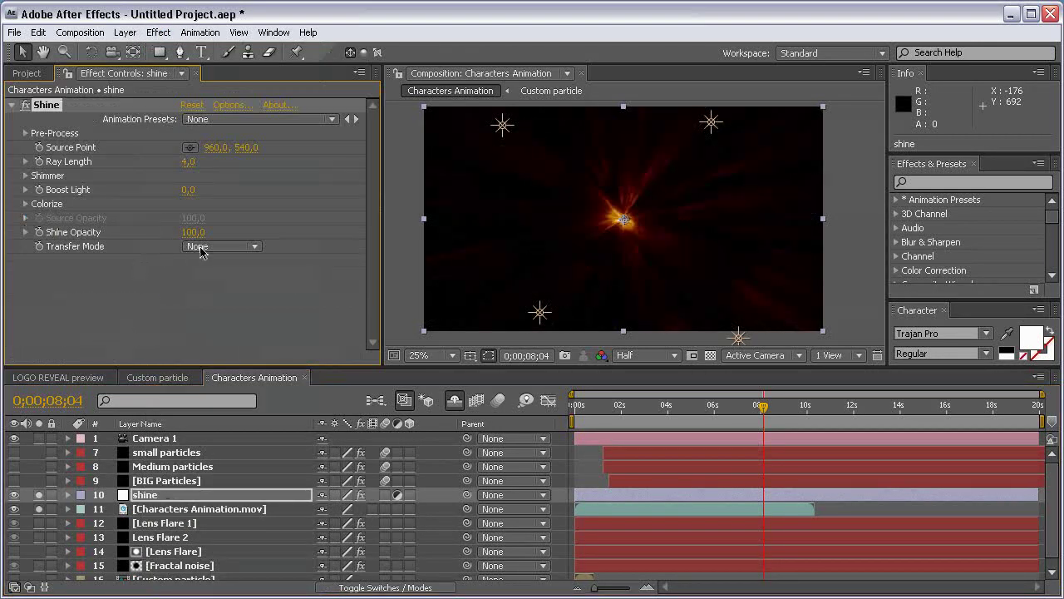
left_click(208, 249)
left_click(225, 285)
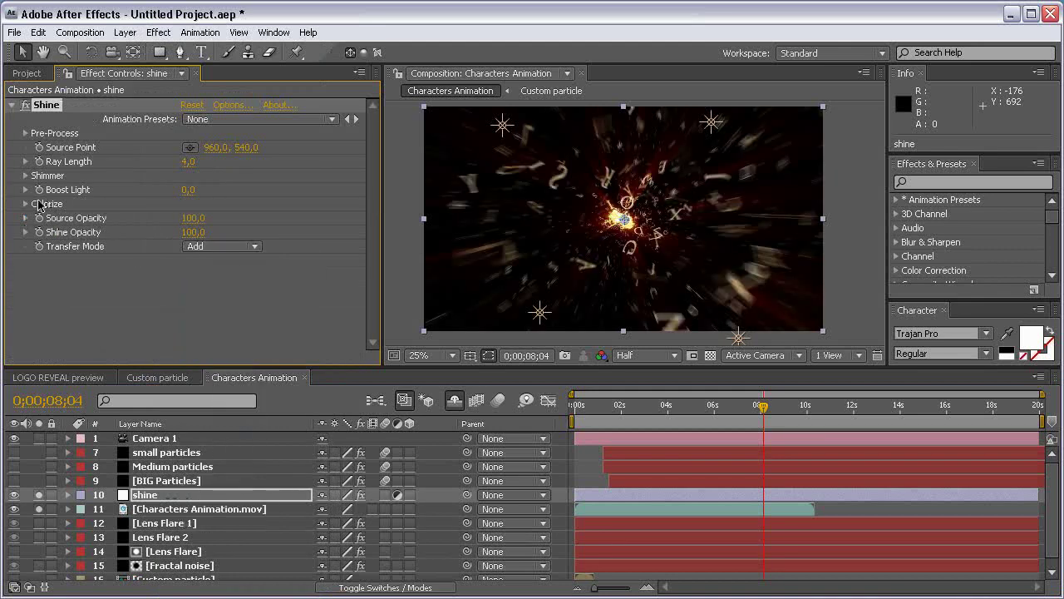
Step: Set the Shine effect's Colorize preset to Electric and its Ray Length to 7
left_click(26, 204)
left_click(233, 218)
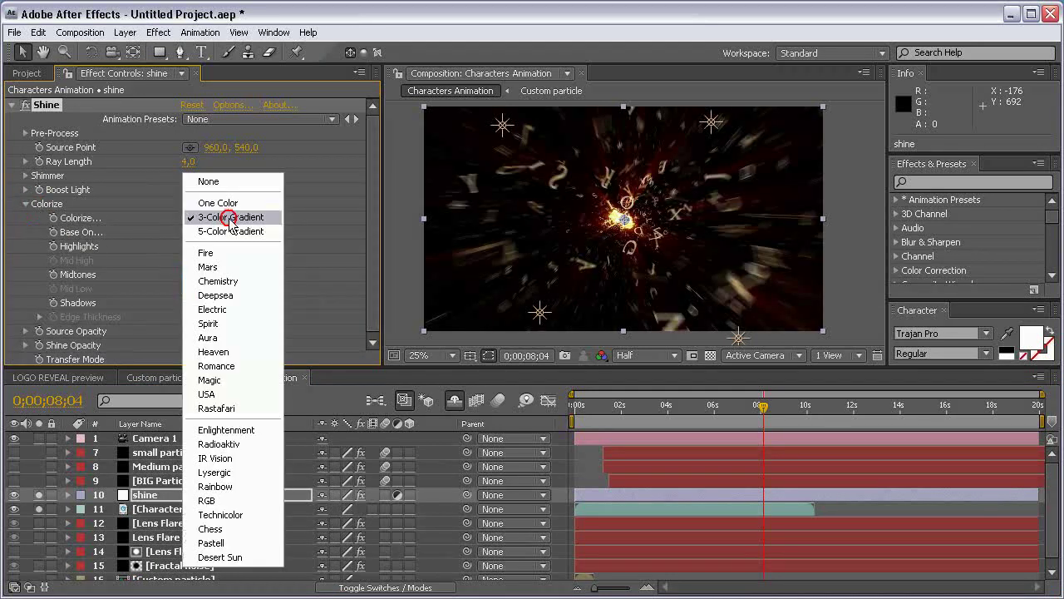
left_click(236, 310)
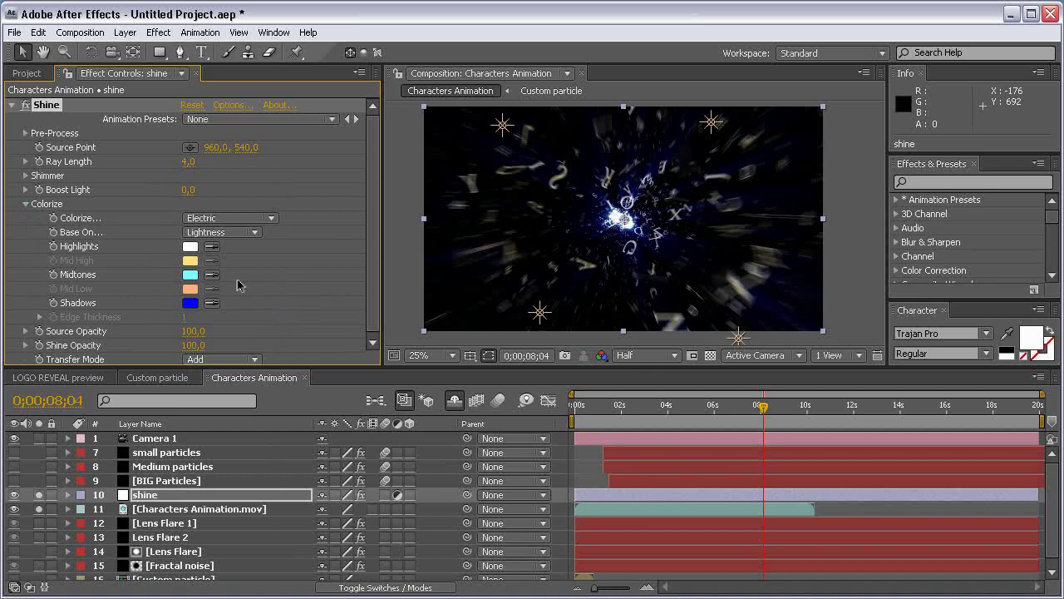
left_click(190, 161)
type("7")
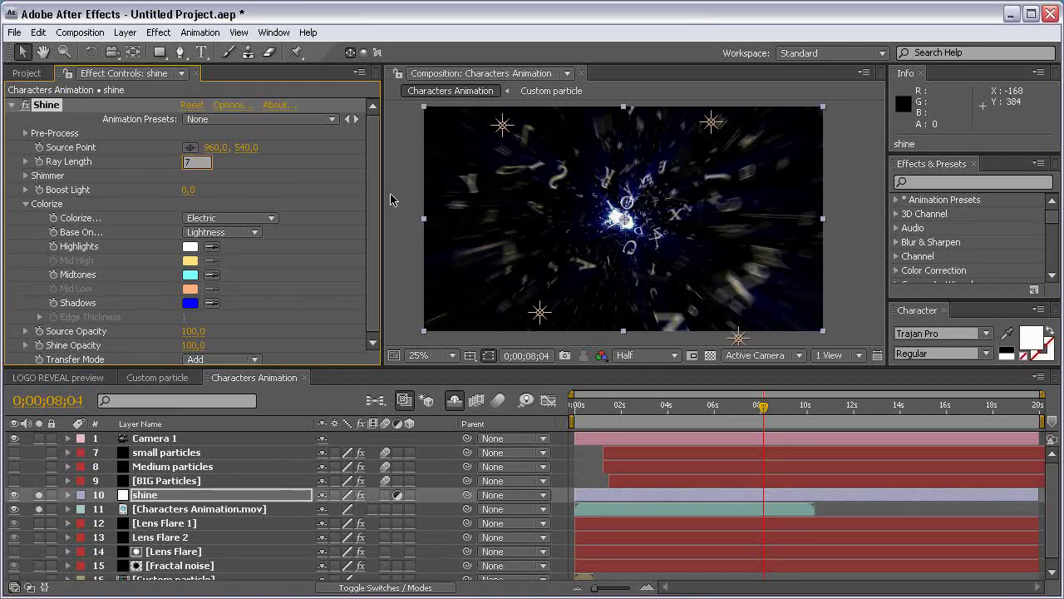
left_click(280, 167)
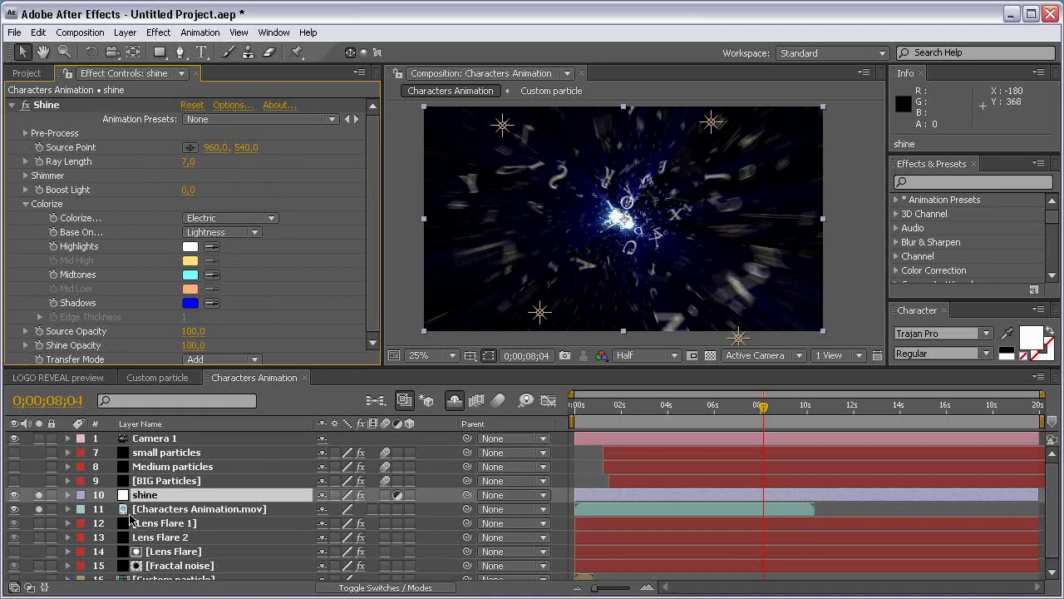
Step: Apply a Tint effect to Characters Animation.mov and map white to light blue 83BDFF
left_click(160, 509)
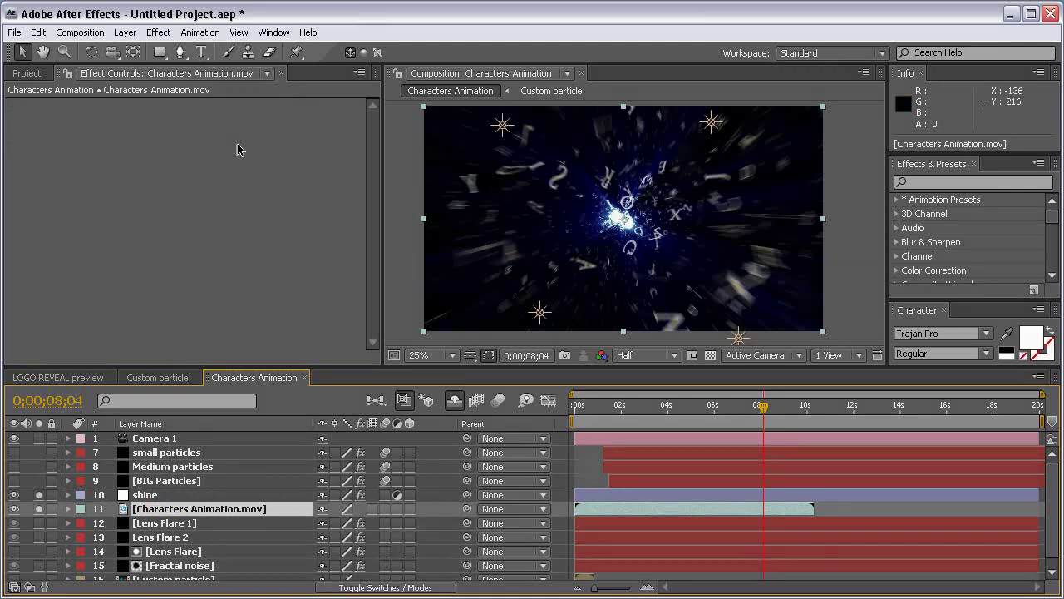
left_click(158, 32)
mouse_move(274, 155)
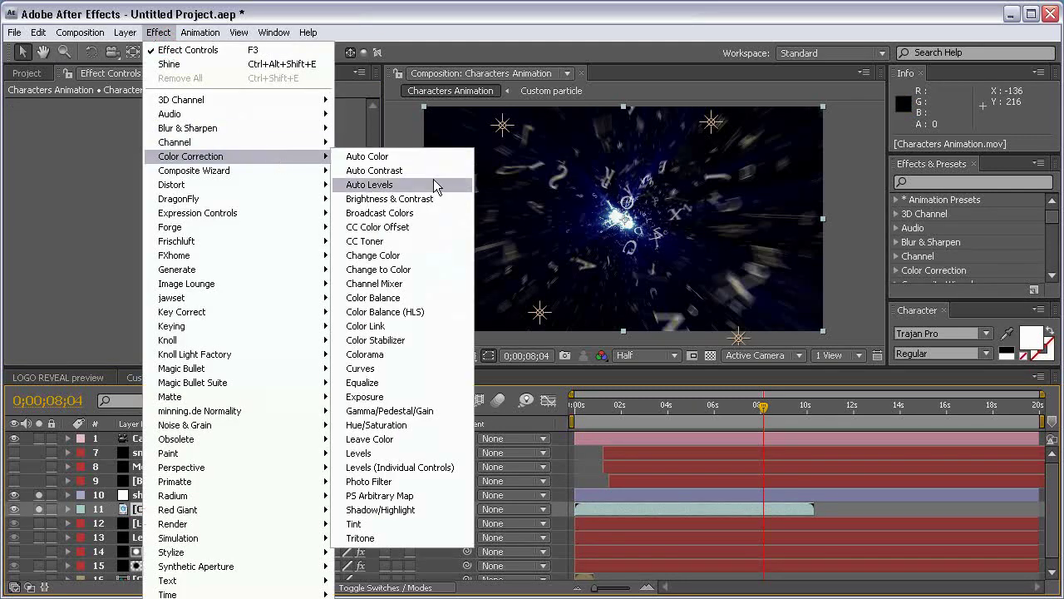
left_click(457, 524)
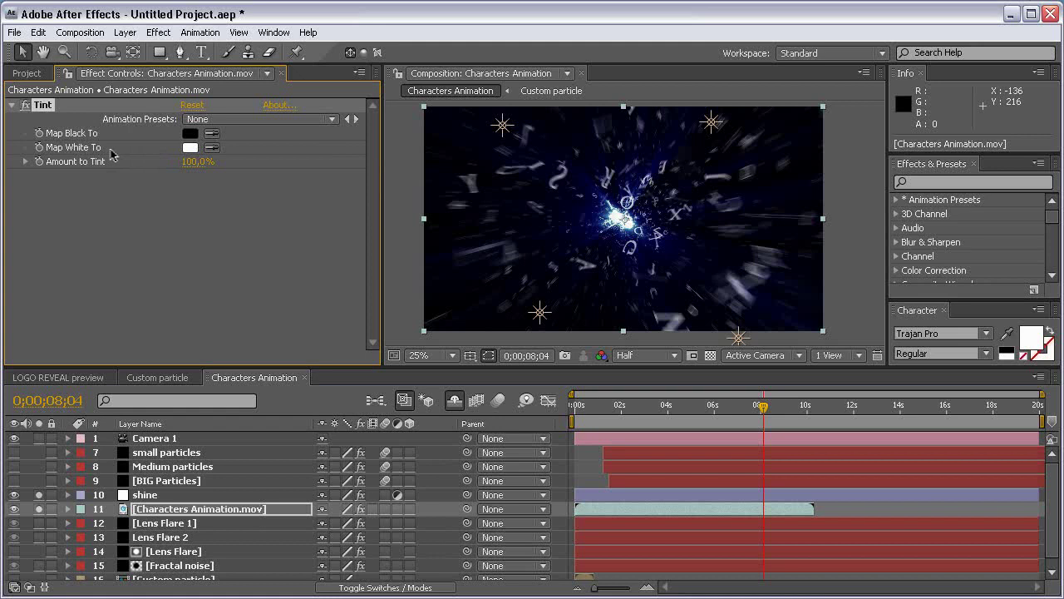
left_click(191, 147)
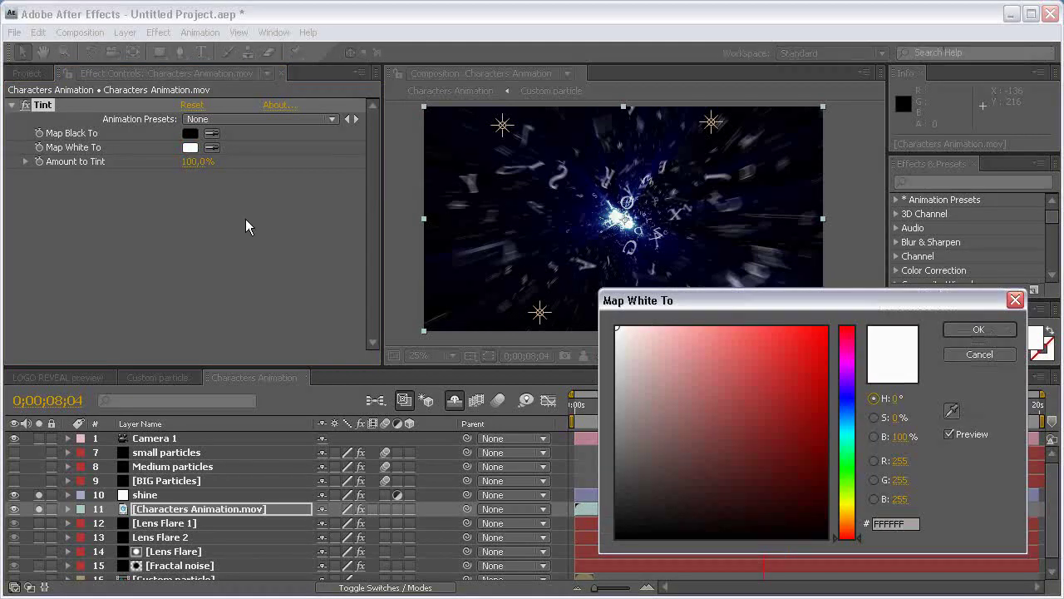
left_click(846, 413)
left_click_drag(753, 357, 714, 316)
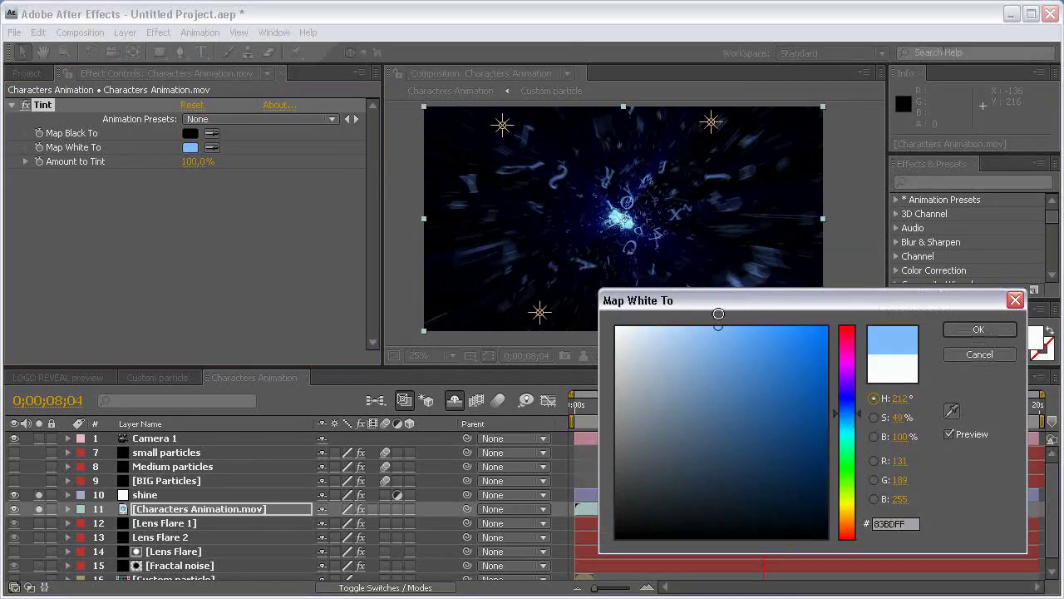
left_click(978, 329)
Step: Add a Glow effect to Characters Animation.mov with Glow Radius 20 and Glow Intensity 2
left_click(173, 35)
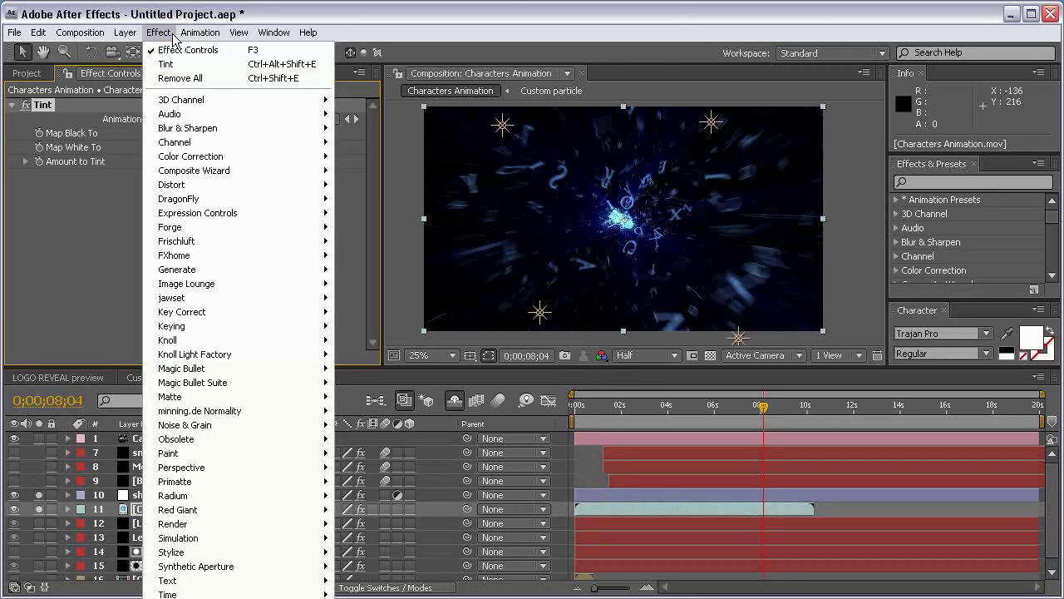
mouse_move(207, 555)
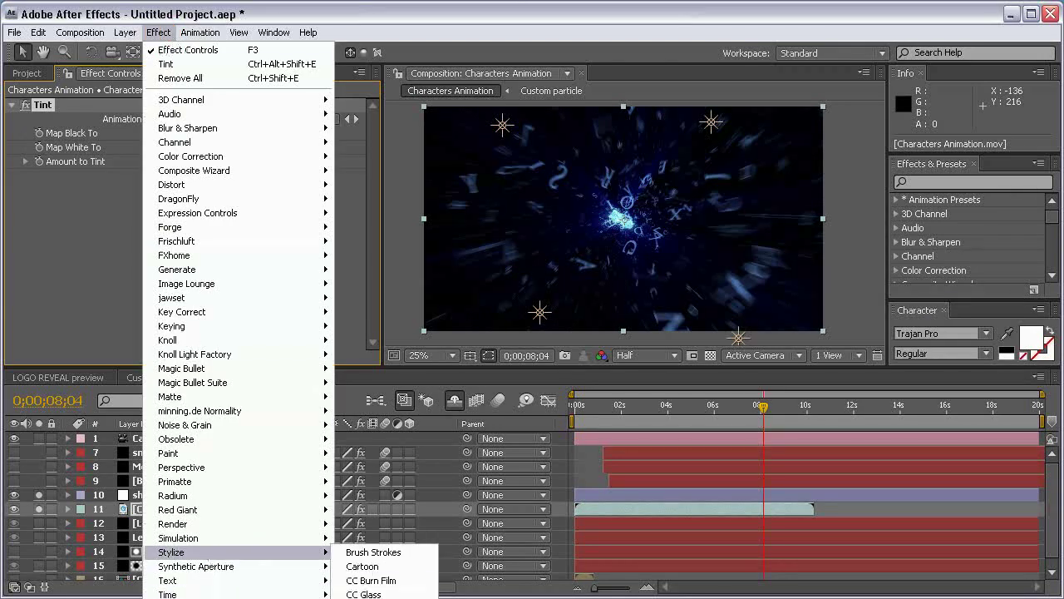
left_click(374, 594)
left_click(193, 167)
type("20")
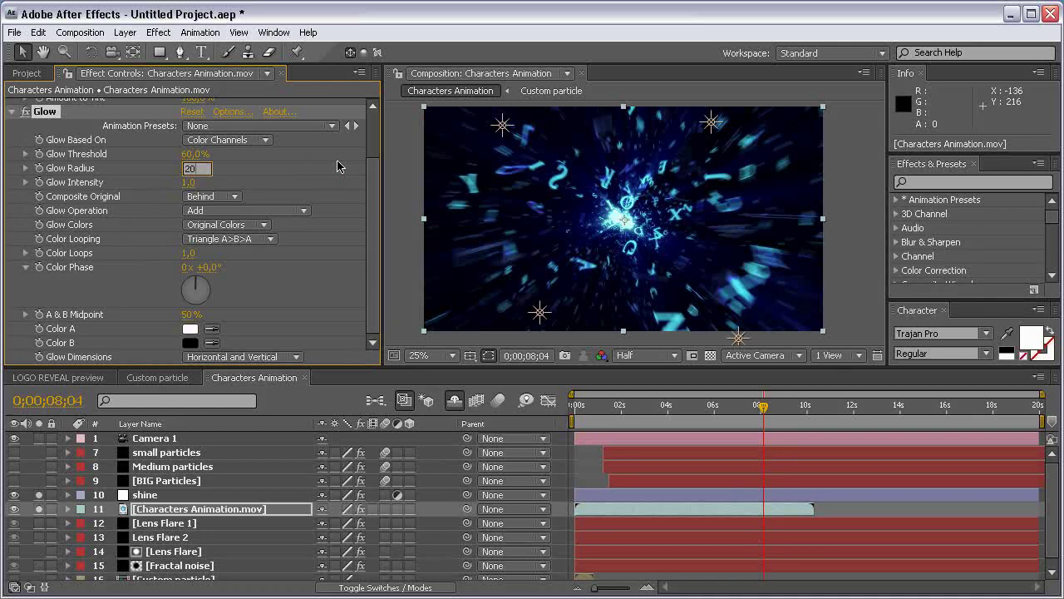
key("Tab")
key("Return")
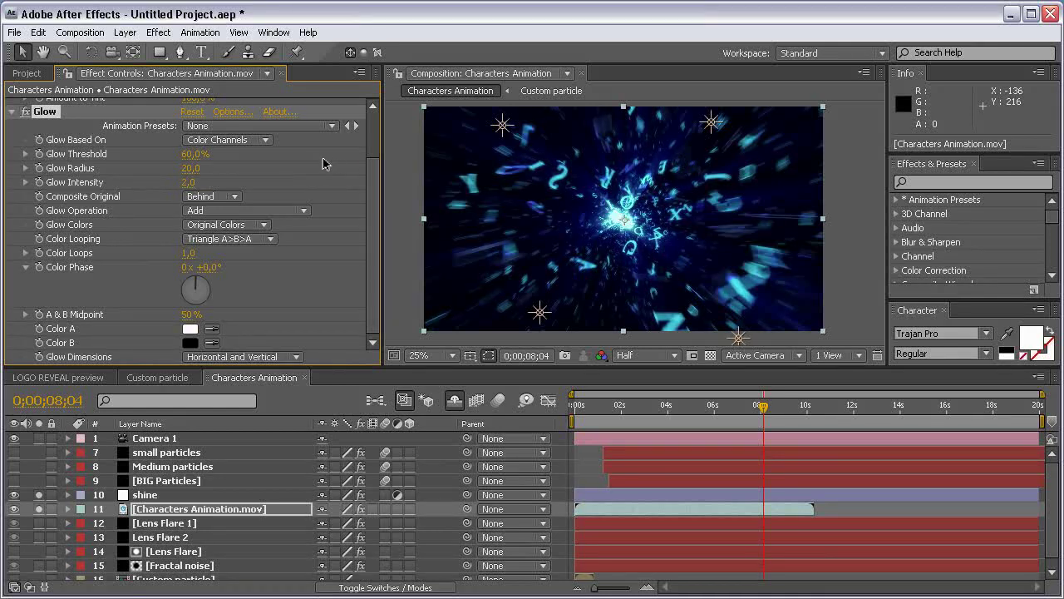
Step: Turn off solo for the Characters Animation.mov and shine layers to show them with the rest of the composition
scroll(634, 222, "up", 2)
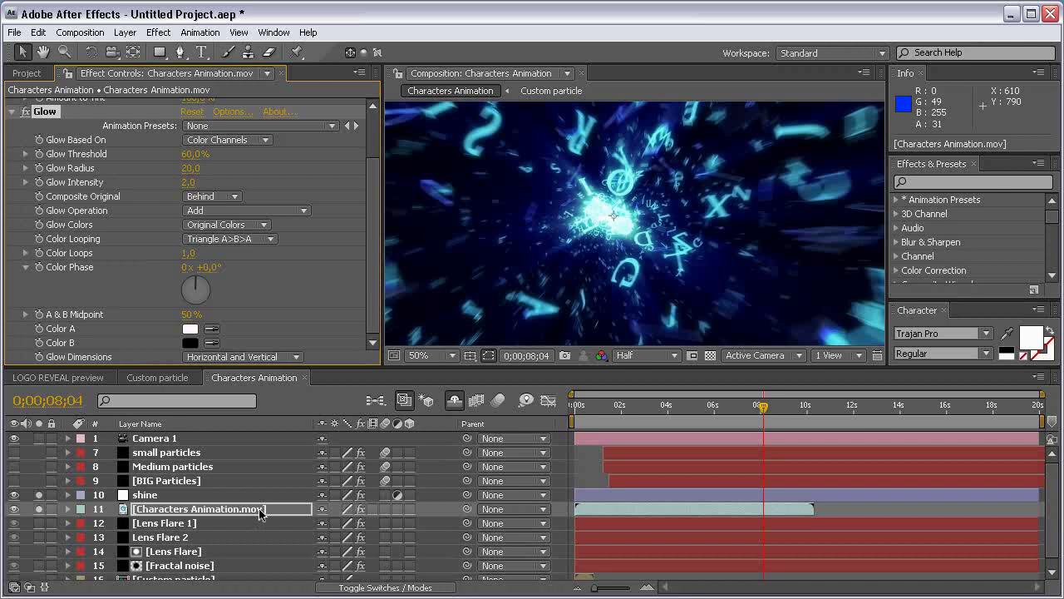
left_click(260, 512)
left_click(38, 509)
left_click(38, 495)
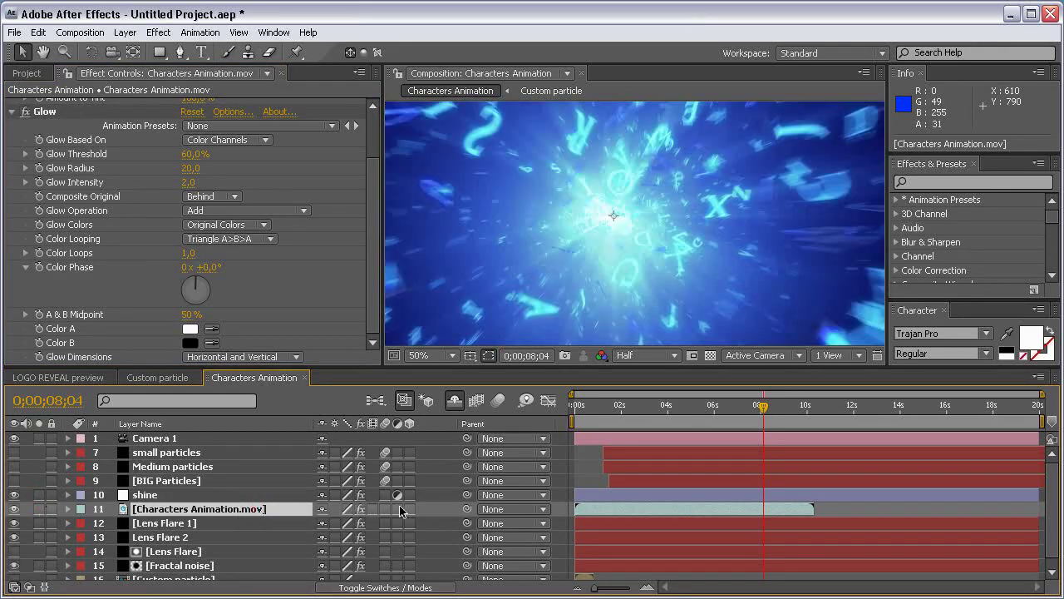
scroll(622, 214, "down", 2)
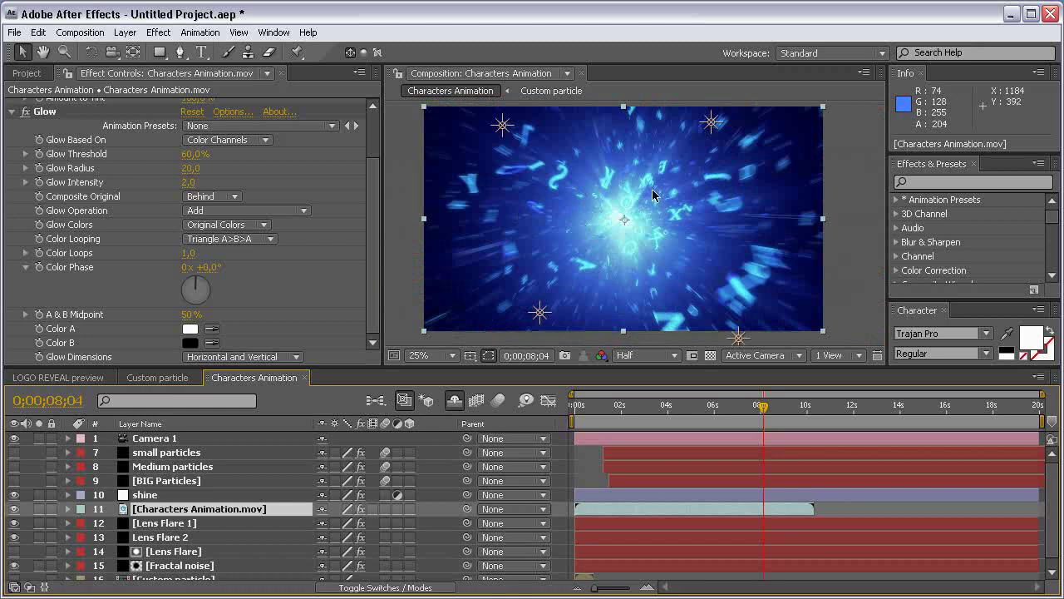
Step: Duplicate the Lens Flare 1 layer and move the copy to the top of the layer stack
left_click(208, 524)
left_click(38, 32)
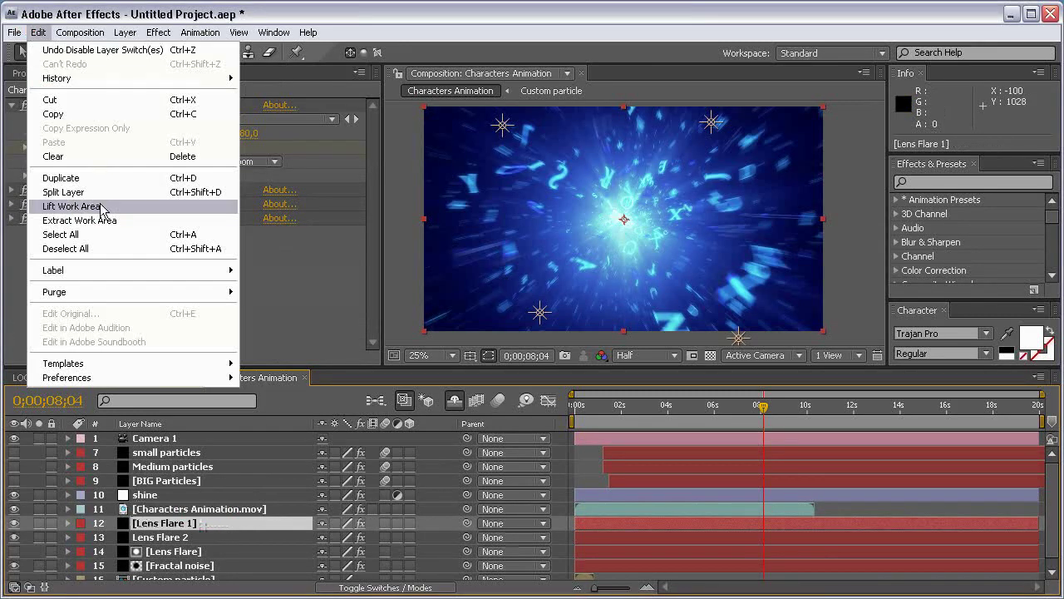
left_click(75, 177)
left_click_drag(228, 525, 270, 433)
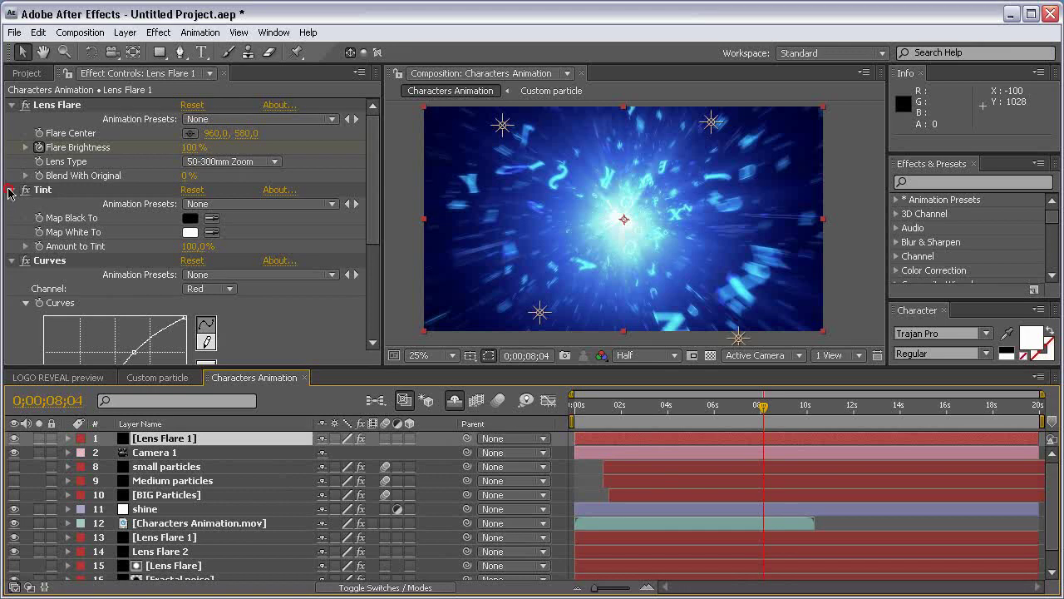
Step: Collapse the copied flare's Tint and Curves effects and set its Fast Blur Blurriness to 100
left_click(11, 190)
left_click(13, 205)
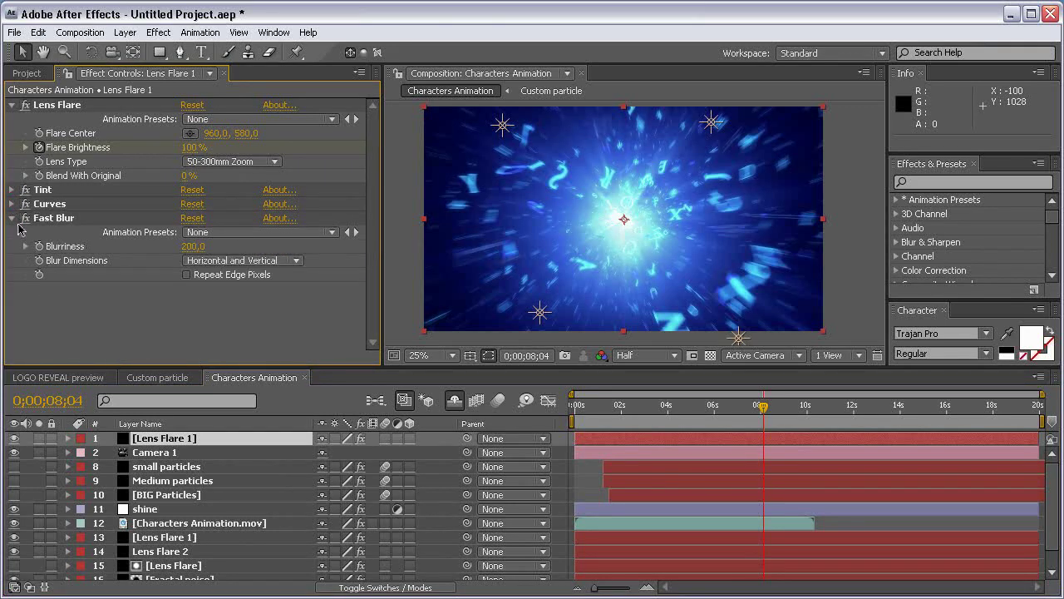
left_click(190, 247)
left_click(88, 221)
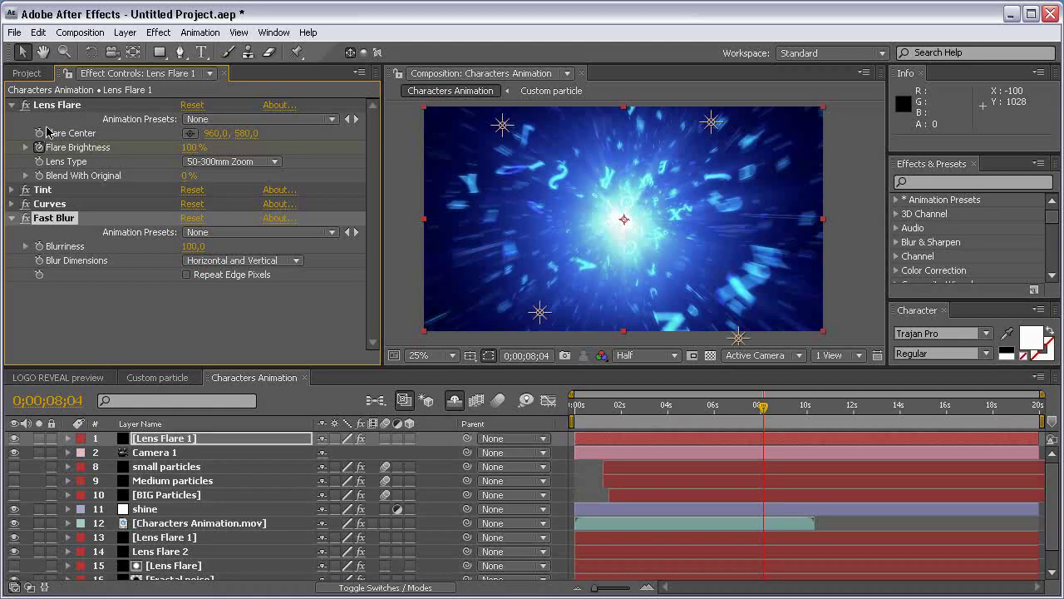
Step: Remove the Flare Brightness and Opacity keyframes from the topmost Lens Flare 1 layer and set its Opacity to 100%
left_click(104, 163)
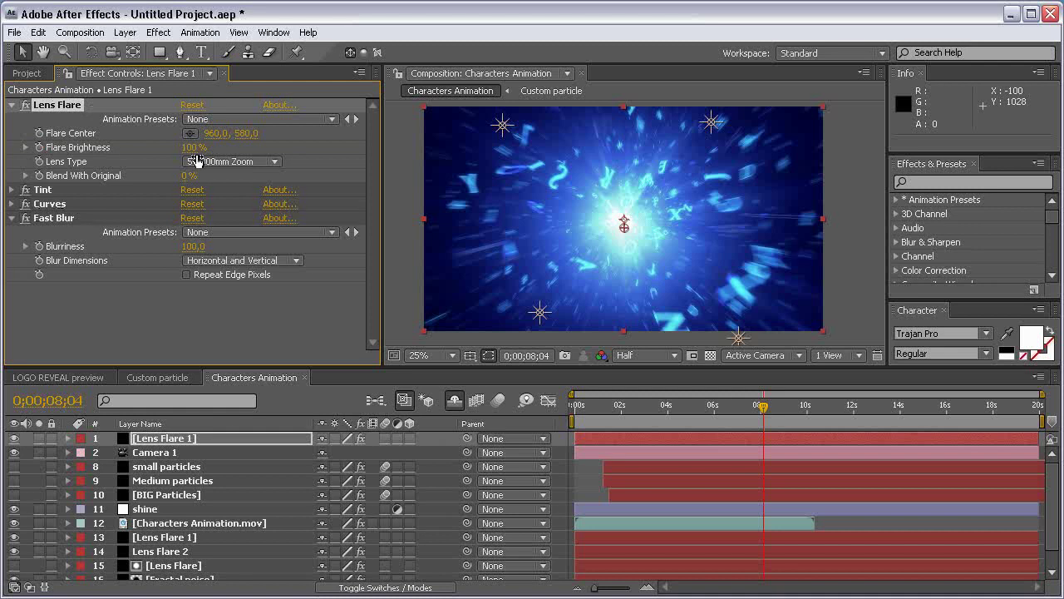
left_click(240, 442)
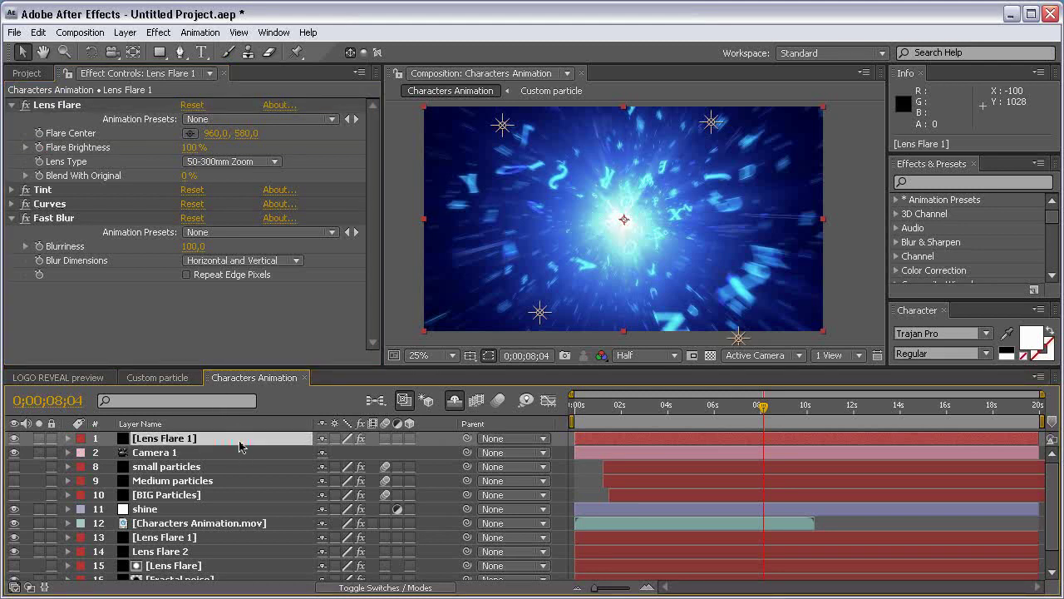
key("t")
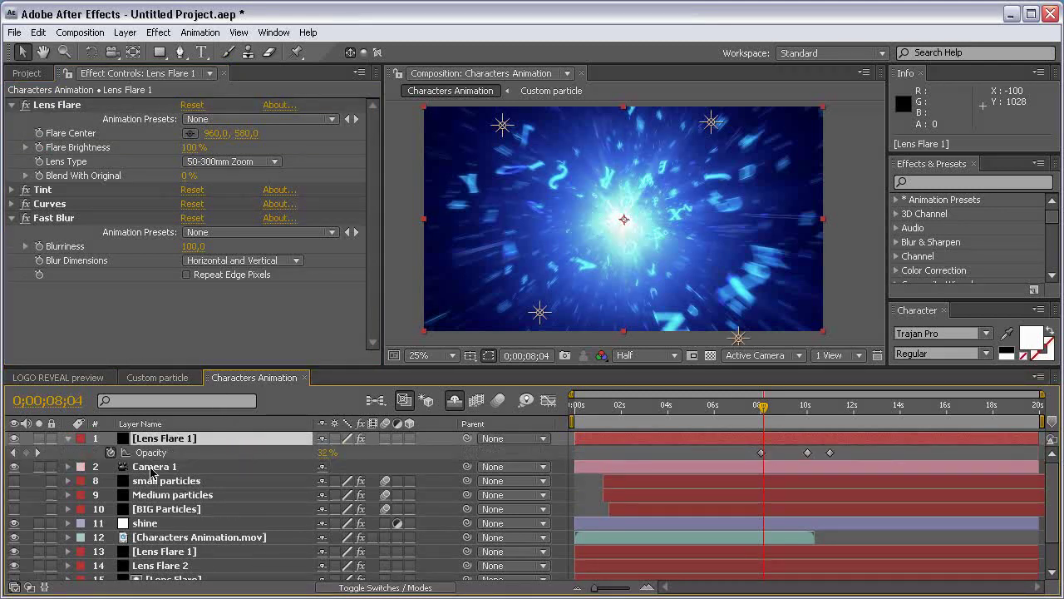
left_click(111, 452)
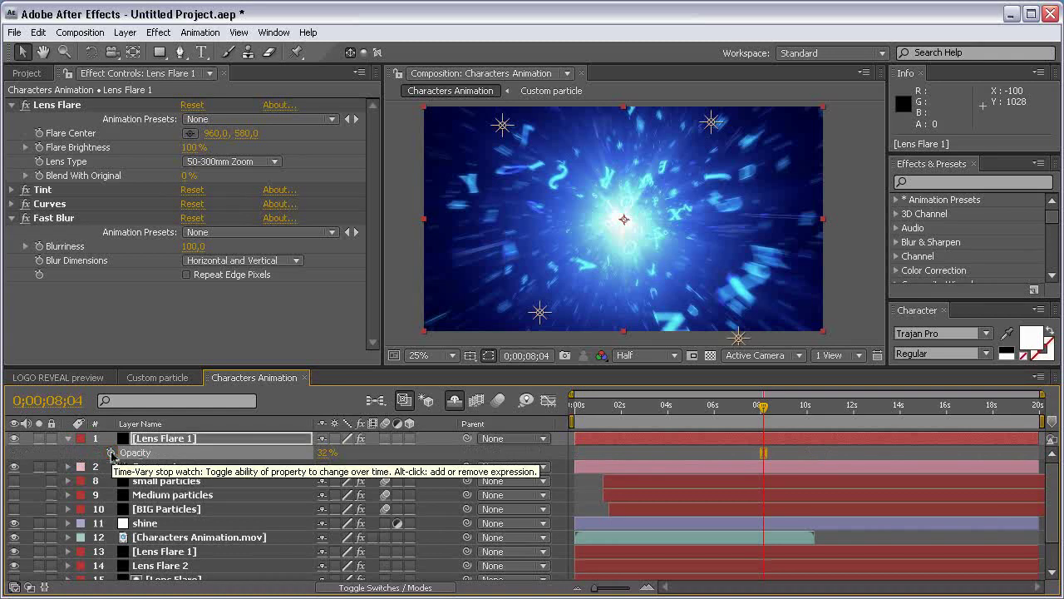
left_click(739, 451)
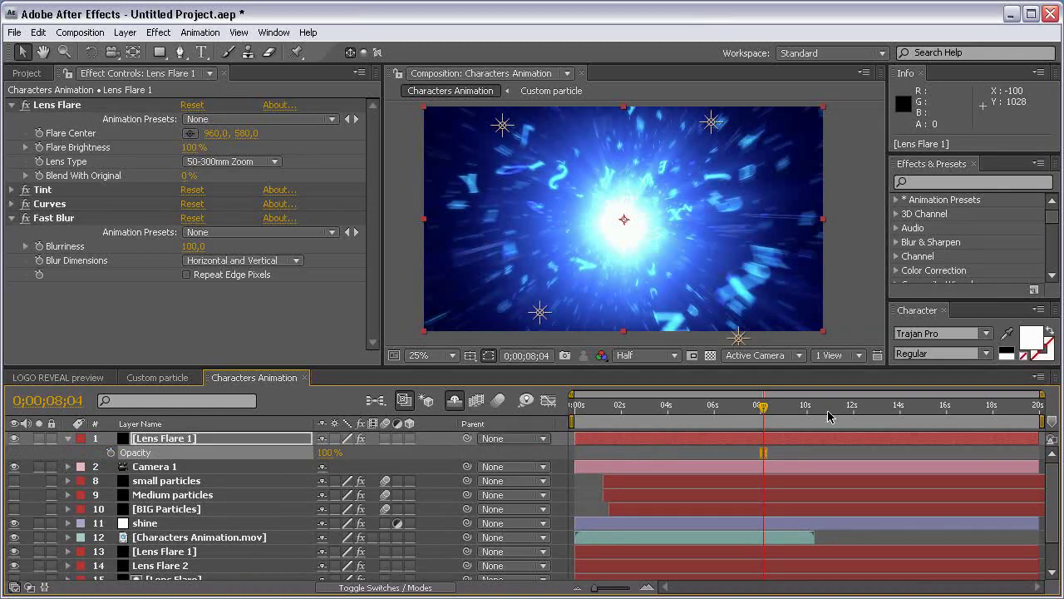
Step: Start keyframing the top lens flare's Flare Brightness at 0;00;09;10 with a value of 0%
left_click(778, 409)
key("space")
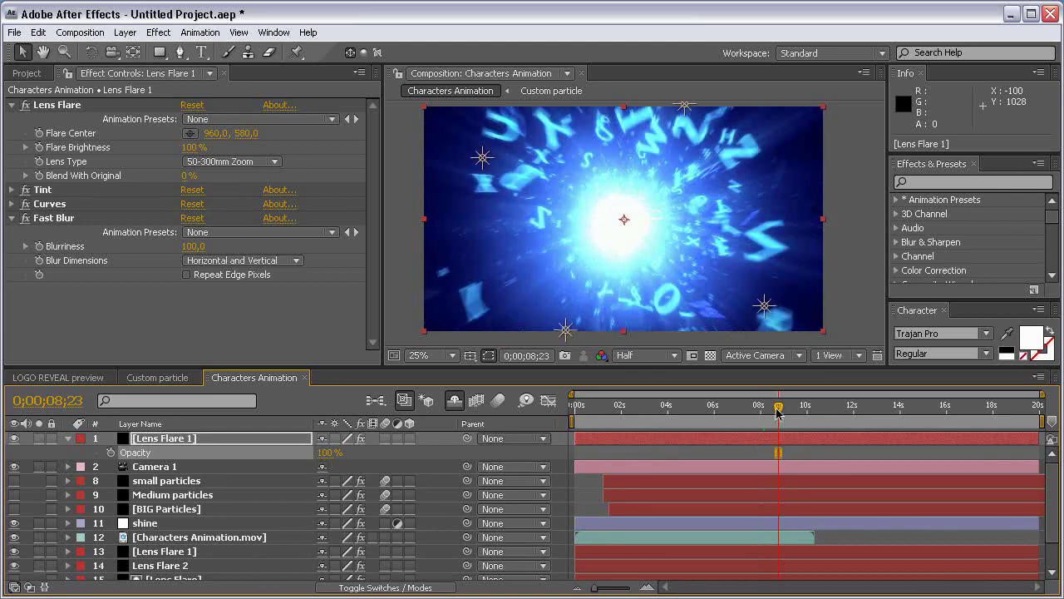
key("Page_Up")
key("Page_Up")
key("Page_Up")
key("Page_Up")
key("Page_Down")
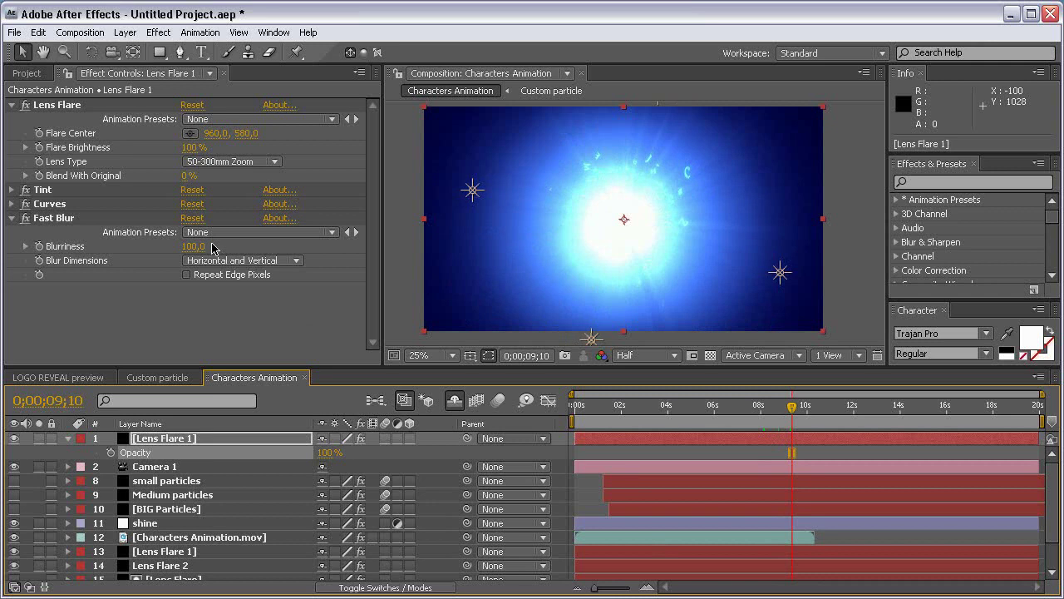
left_click(39, 148)
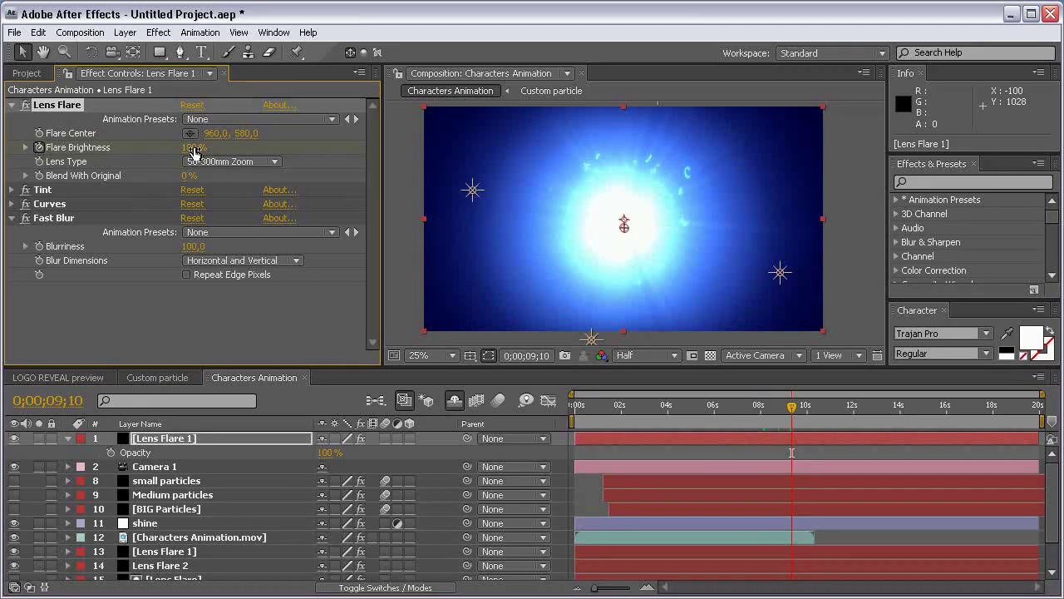
left_click_drag(191, 147, 4, 142)
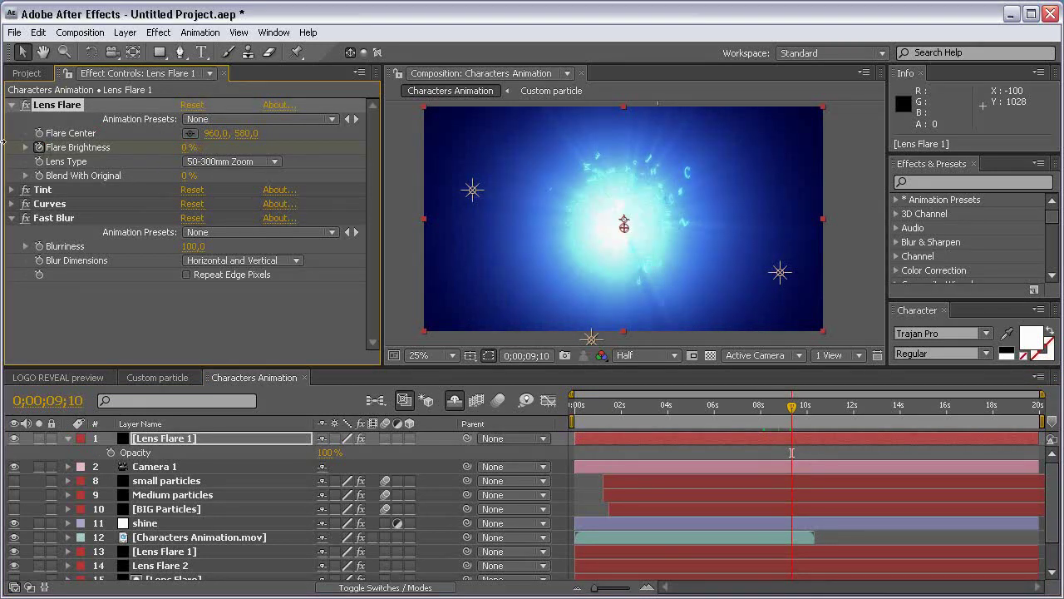
Step: Add a Flare Brightness keyframe of 120% at 0;00;10;00 on the top lens flare
left_click(807, 407)
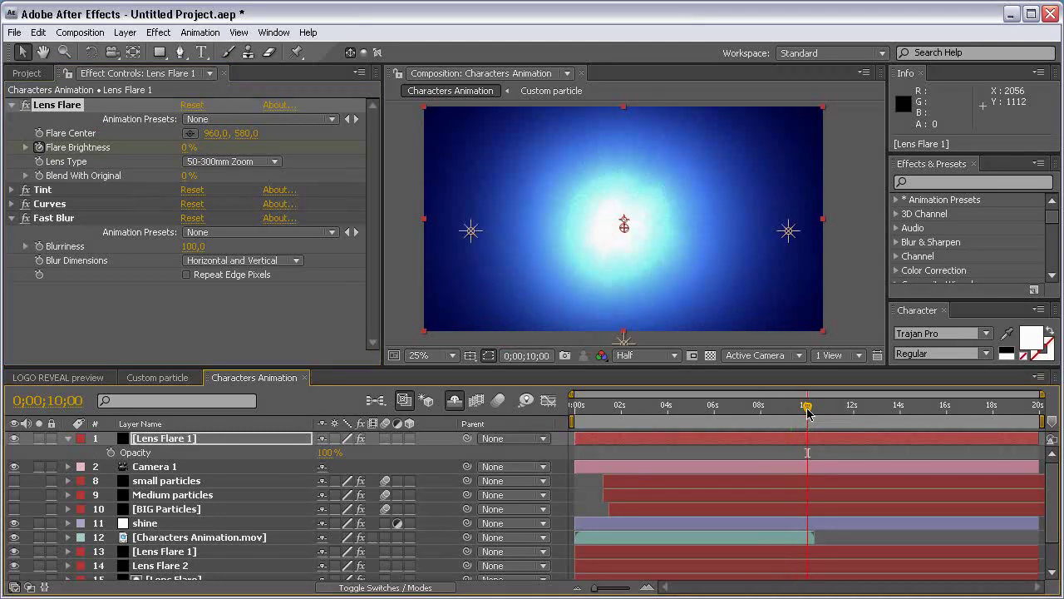
left_click(186, 150)
type("120")
key("Return")
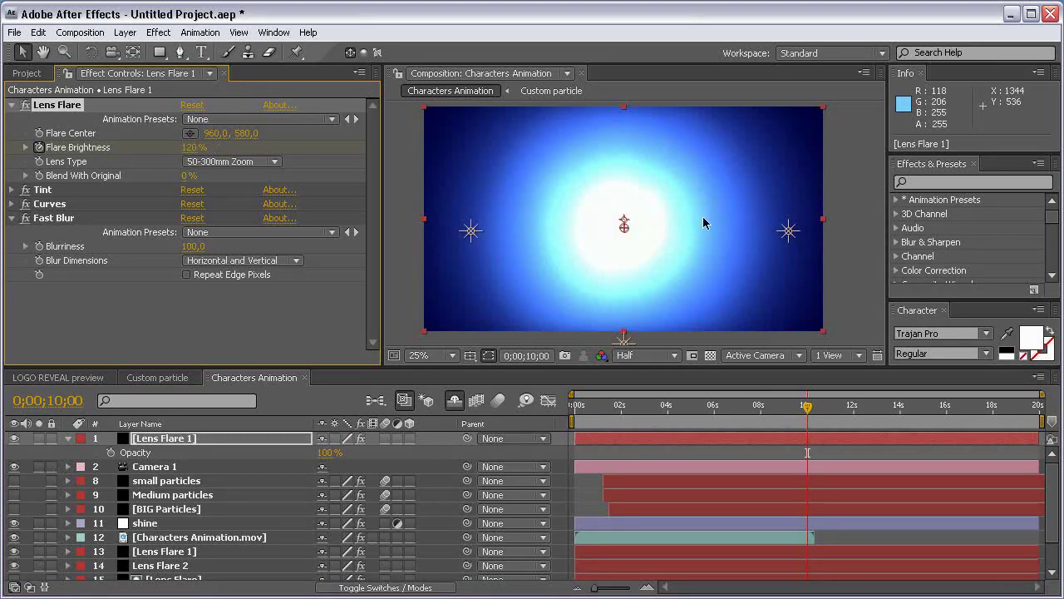
Step: Add a Flare Brightness keyframe of 0% at 0;00;11;00, return to 0;00;04;27 and collapse the layer's properties
left_click(831, 407)
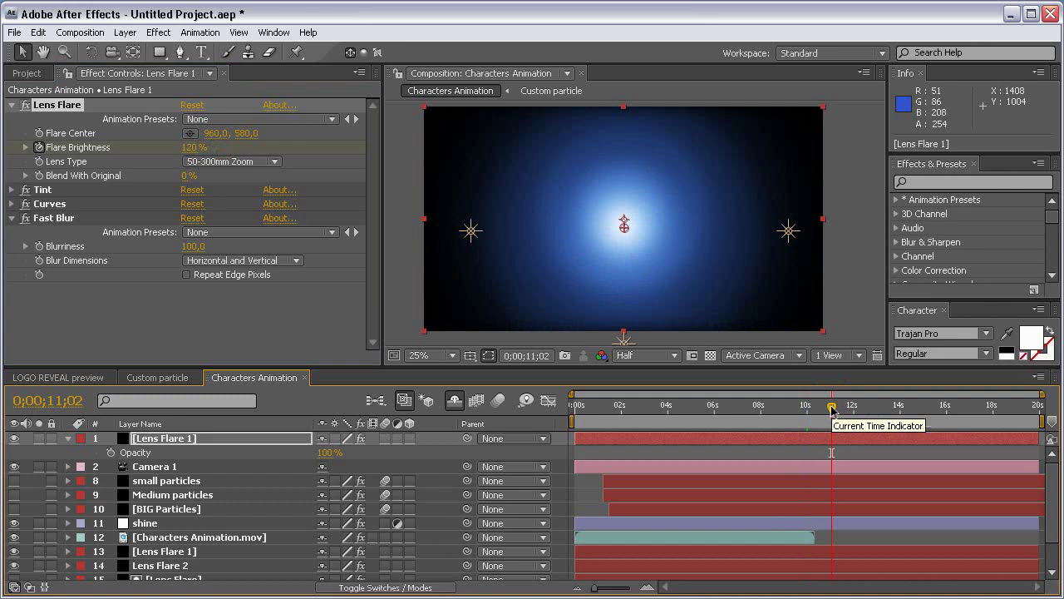
left_click(192, 147)
type("0")
key("Return")
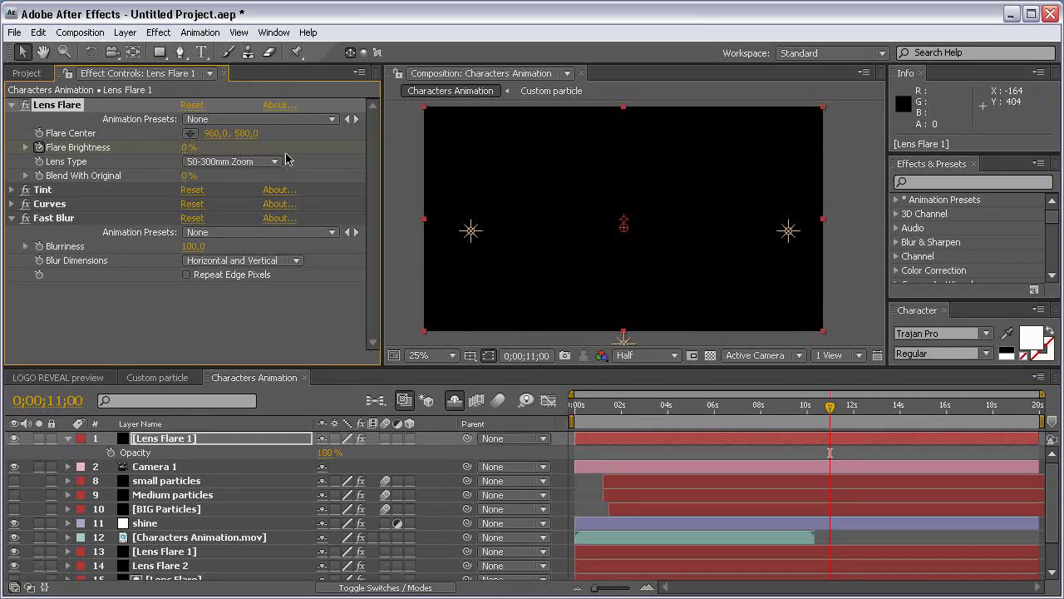
left_click_drag(820, 407, 688, 407)
left_click(67, 438)
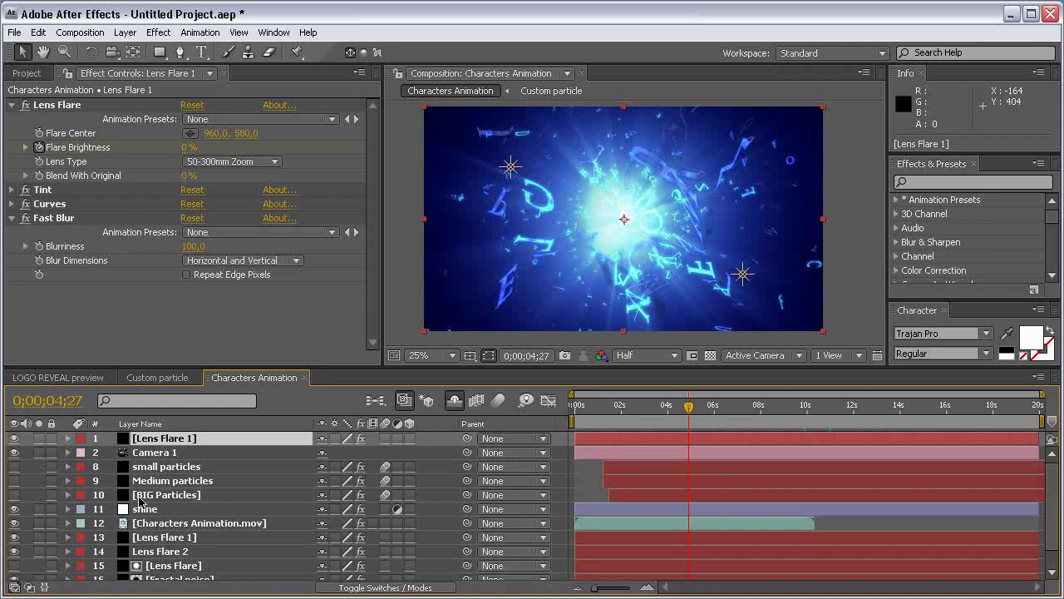
Step: Create an adjustment layer above all other layers and name it "CC"
left_click(123, 33)
mouse_move(332, 53)
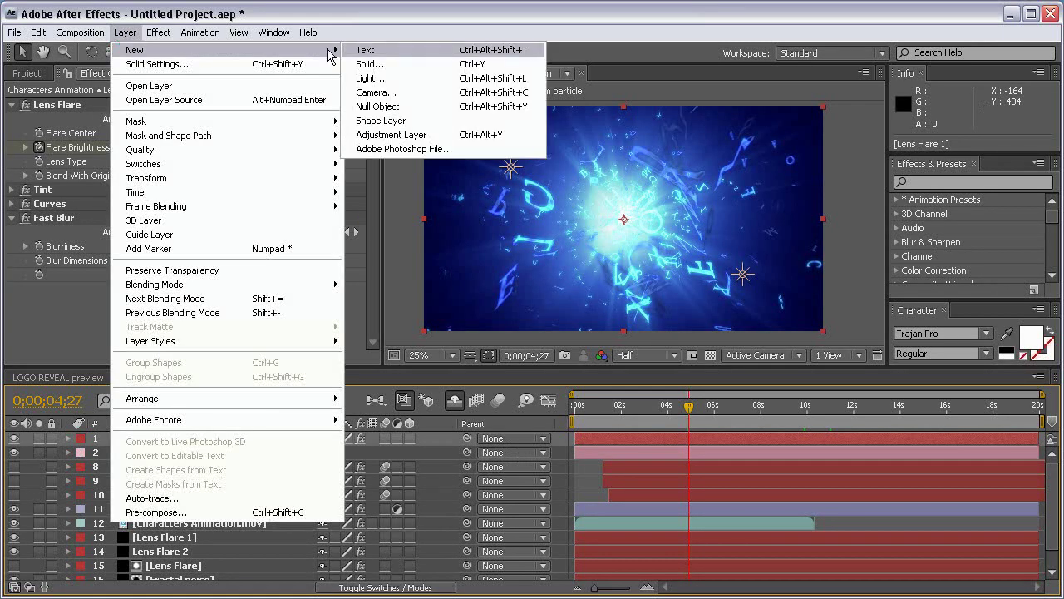
left_click(441, 135)
key("Return")
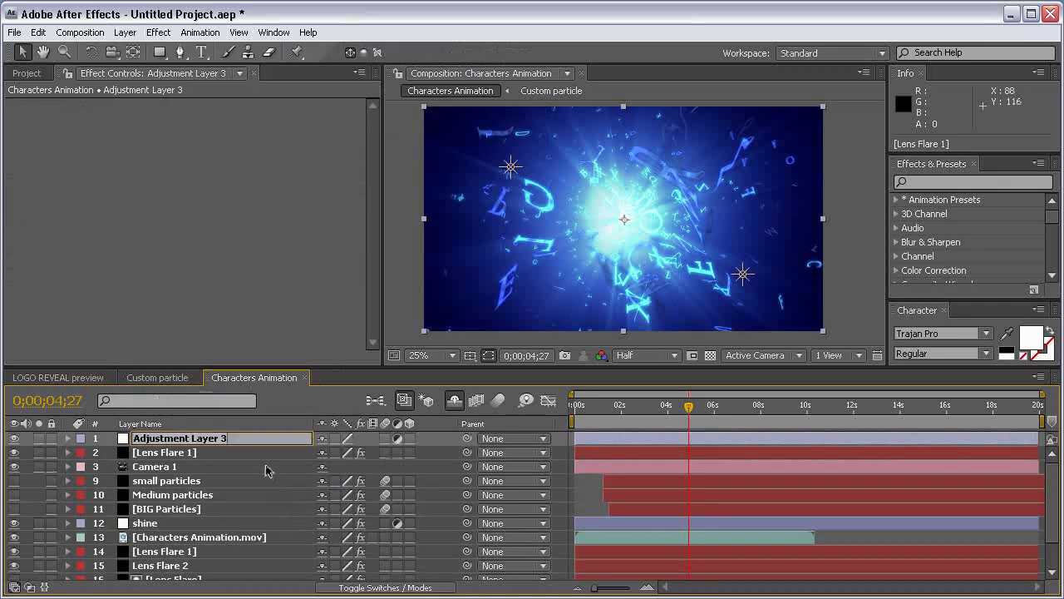
type("CC")
left_click(226, 453)
Step: Apply the Curves color correction effect to the CC adjustment layer
left_click(225, 440)
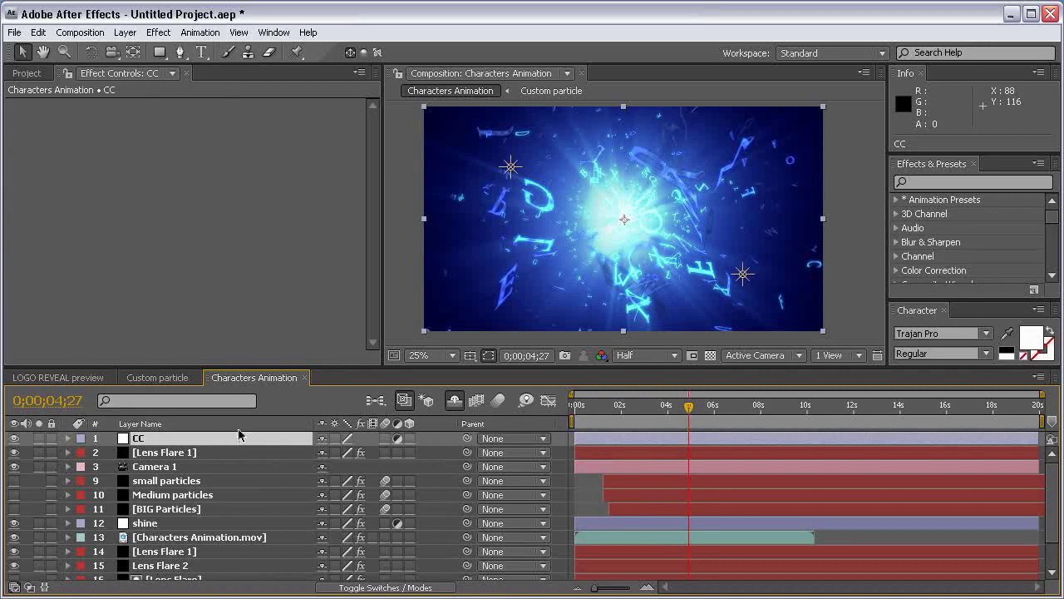
left_click(159, 32)
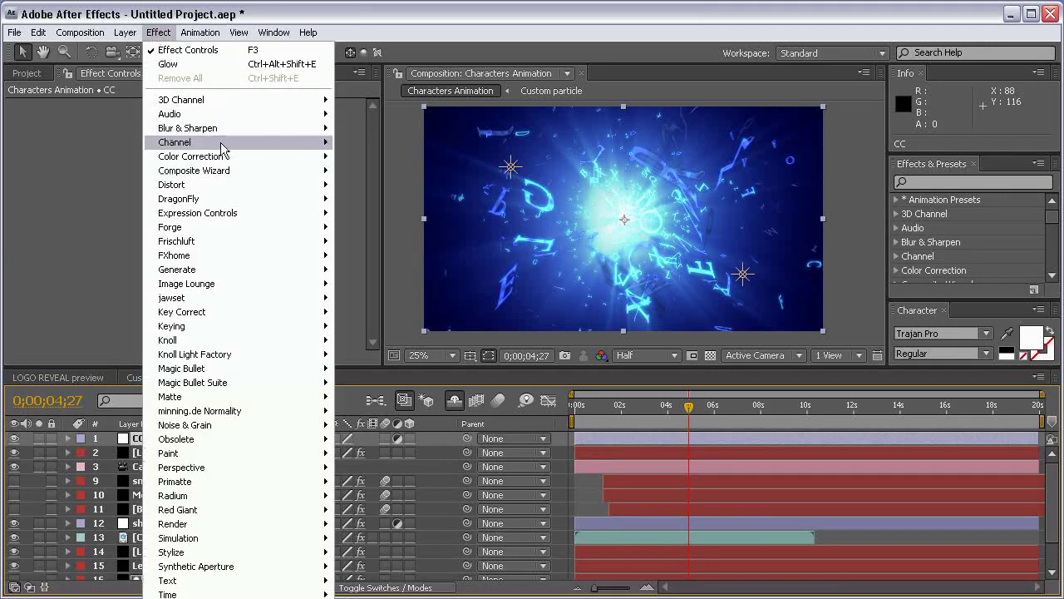
mouse_move(238, 158)
left_click(382, 368)
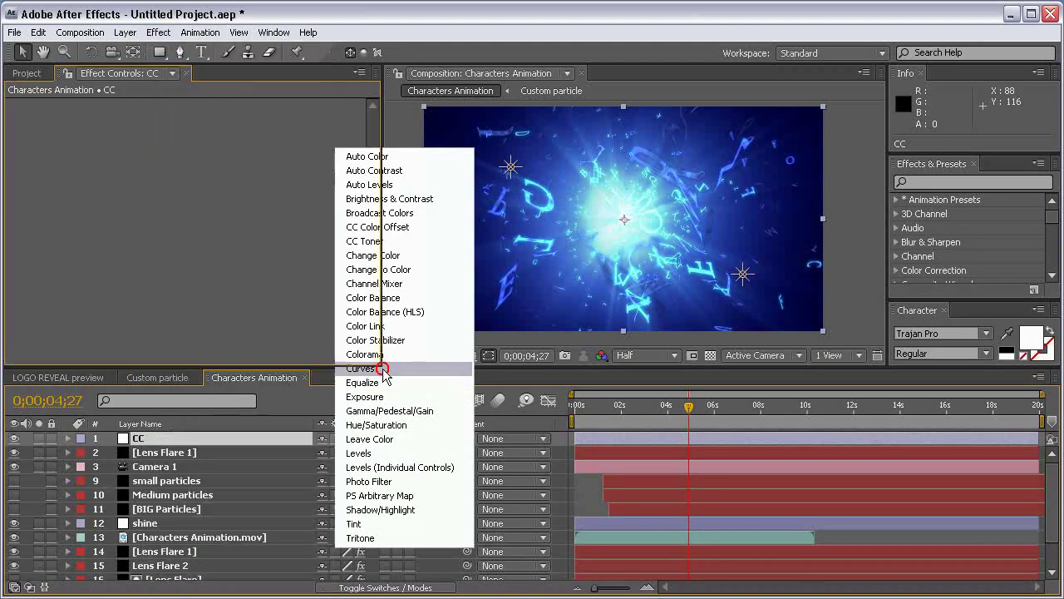
Step: Bend the CC layer's RGB curve into a slight S shape and add a Tint effect with Amount to Tint at 30%
mouse_move(149, 198)
left_mouse_down()
mouse_move(147, 181)
mouse_move(146, 196)
left_mouse_up()
left_click_drag(82, 264, 84, 270)
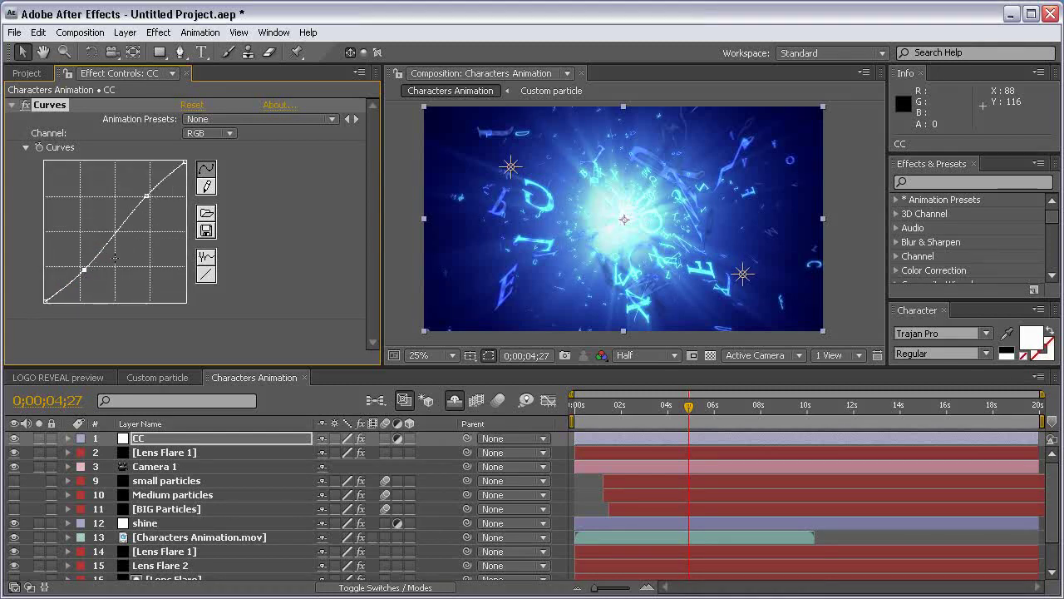
left_click(158, 32)
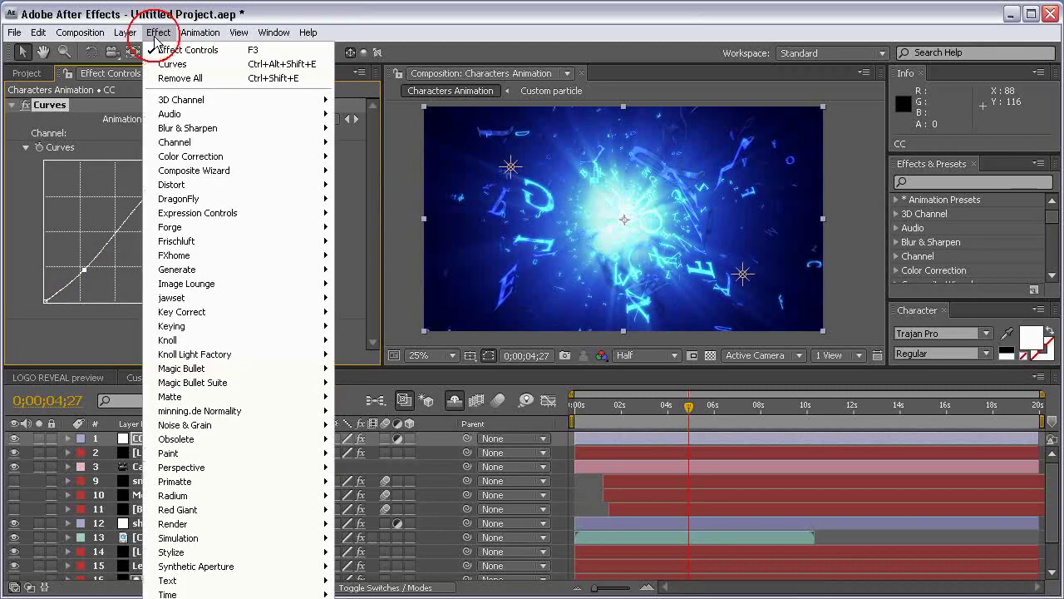
mouse_move(229, 159)
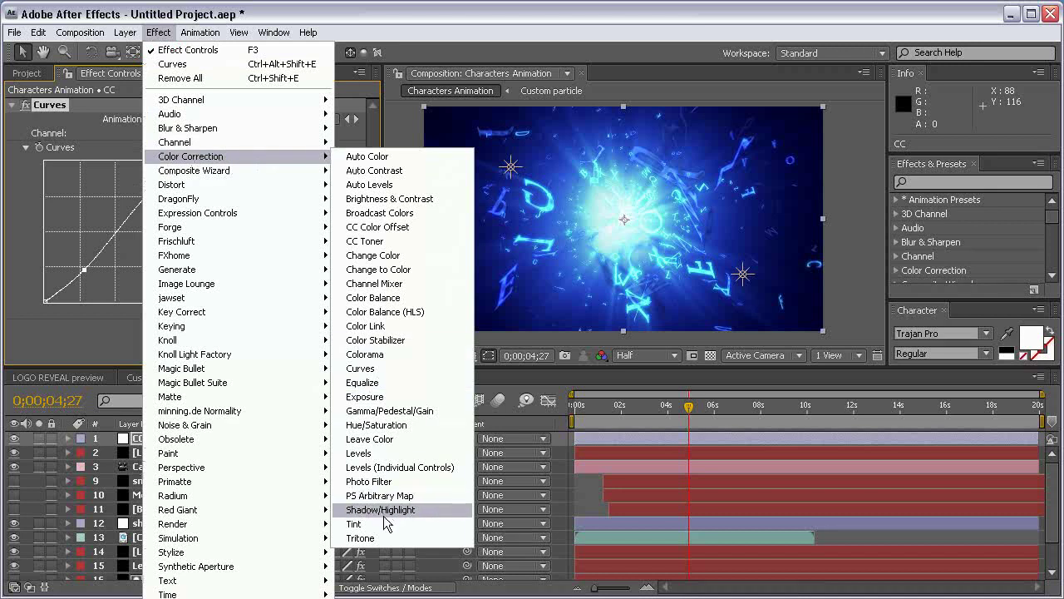
left_click(357, 521)
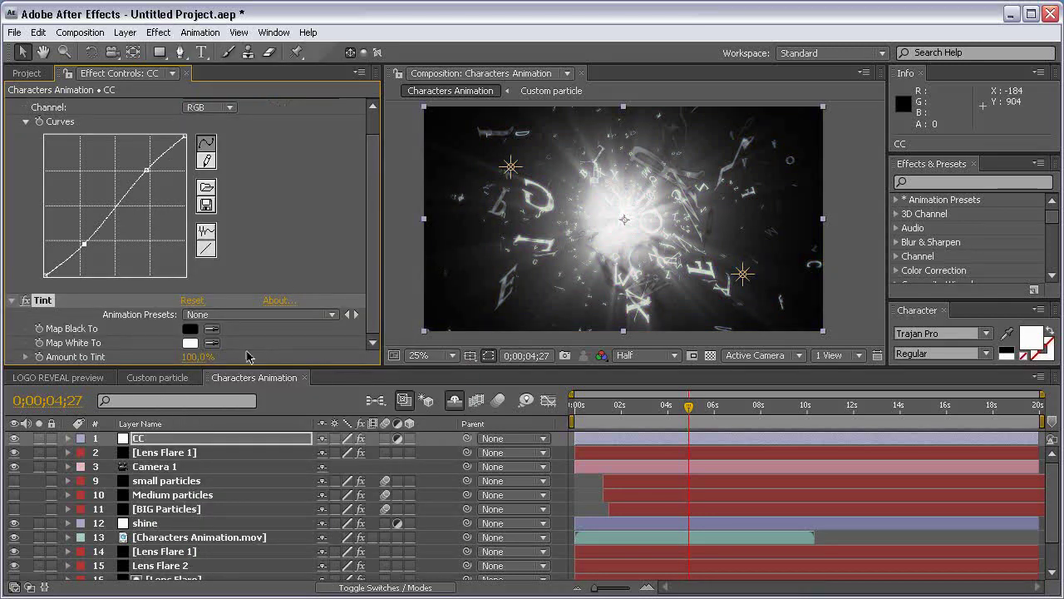
left_click(193, 356)
type("30")
key("Return")
left_click(12, 301)
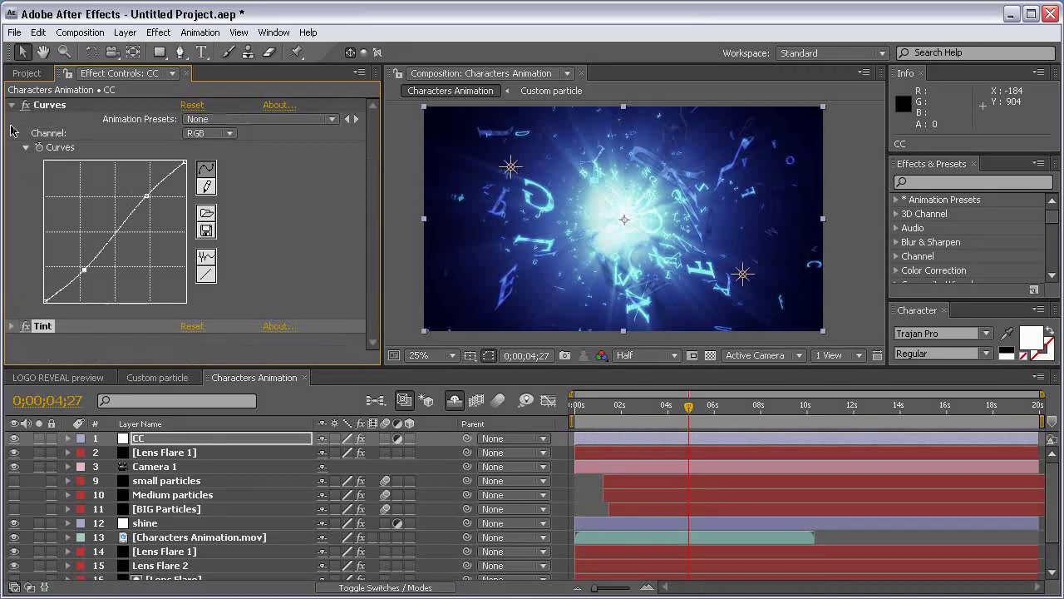
left_click(11, 104)
Step: Add a Noise effect to the CC adjustment layer with the Amount of Noise set to 5%
left_click(158, 33)
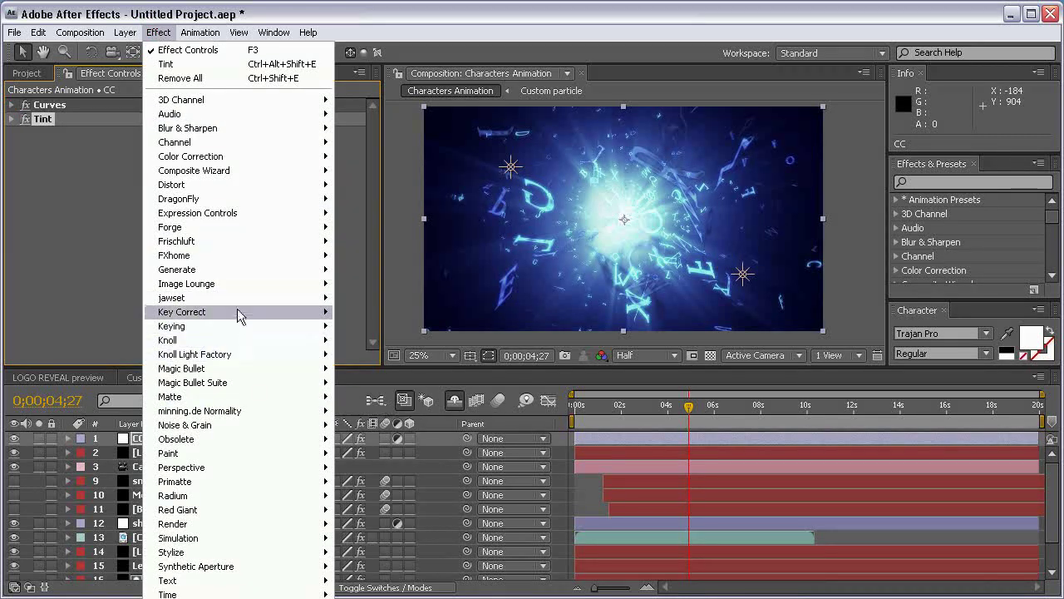
mouse_move(237, 284)
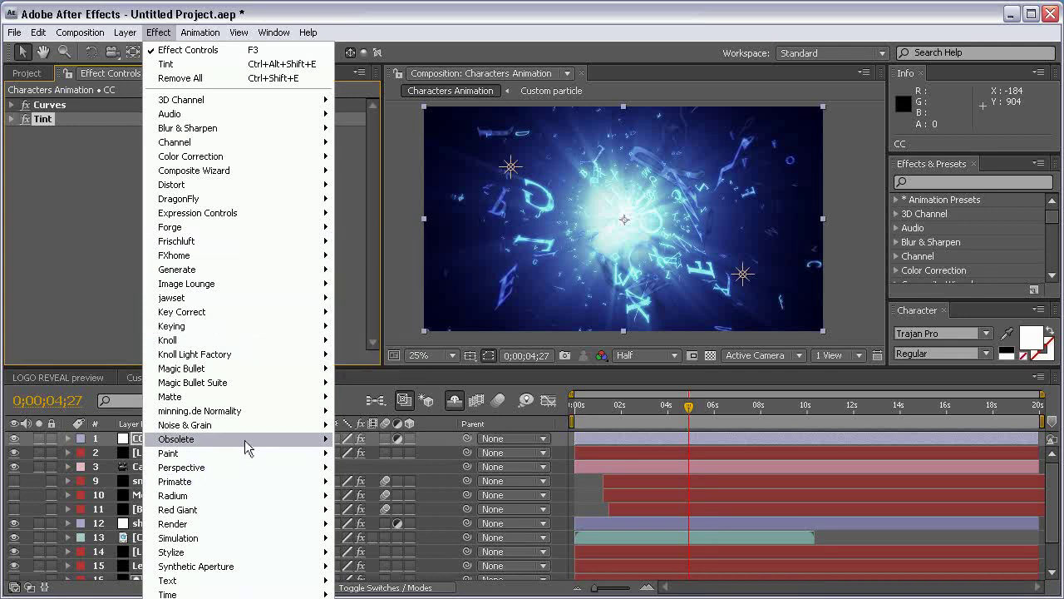
mouse_move(250, 426)
left_click(358, 495)
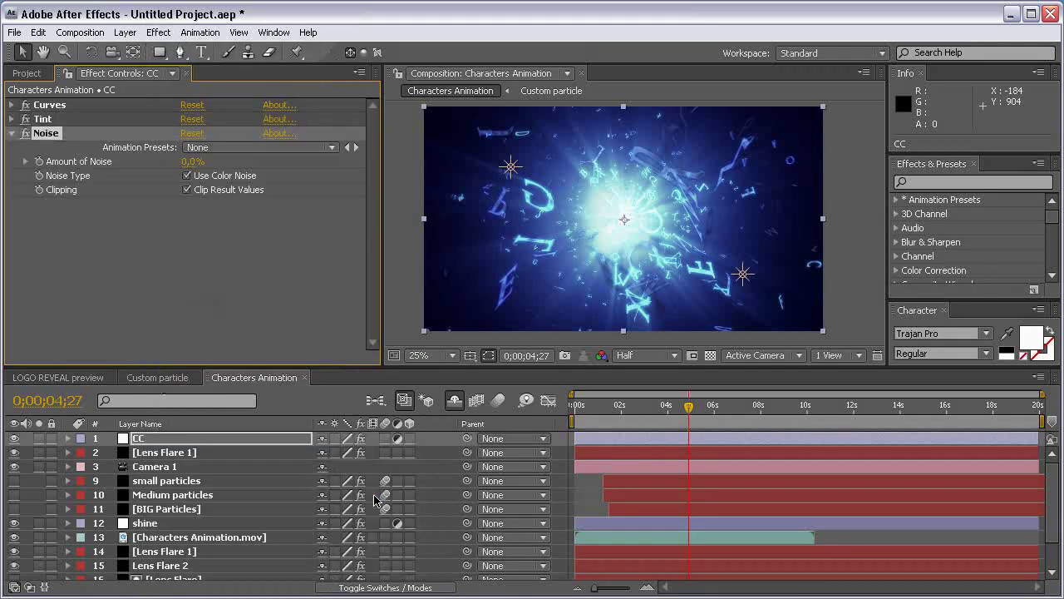
left_click(192, 162)
type("5")
left_click(199, 241)
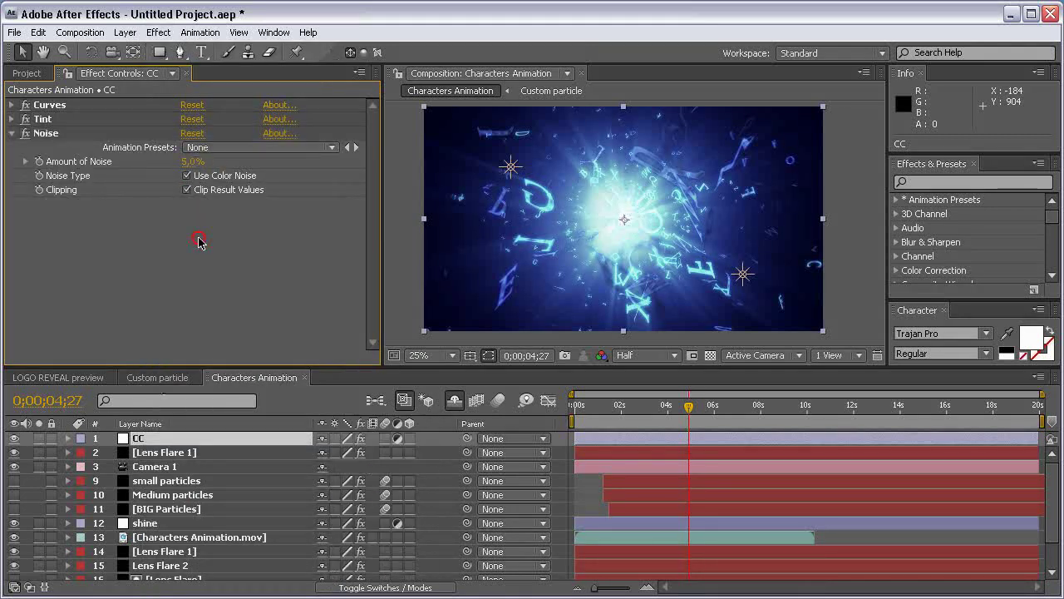
scroll(693, 207, "up", 2)
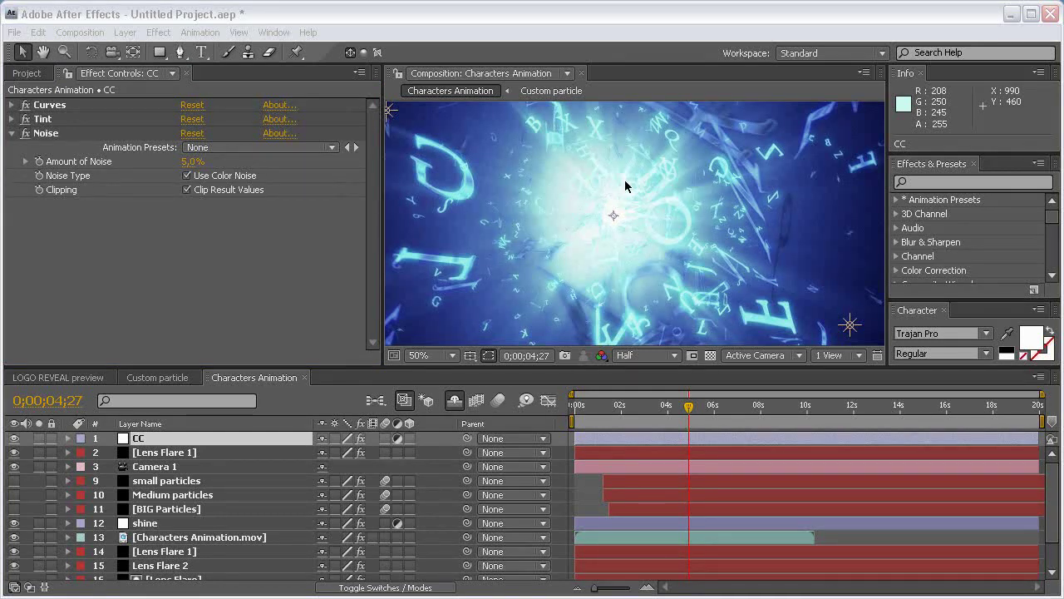
Step: Create a new composition named "LOGO REVEAL" and place aetuts+_logo.ai in it as a layer
left_click(76, 33)
left_click(80, 51)
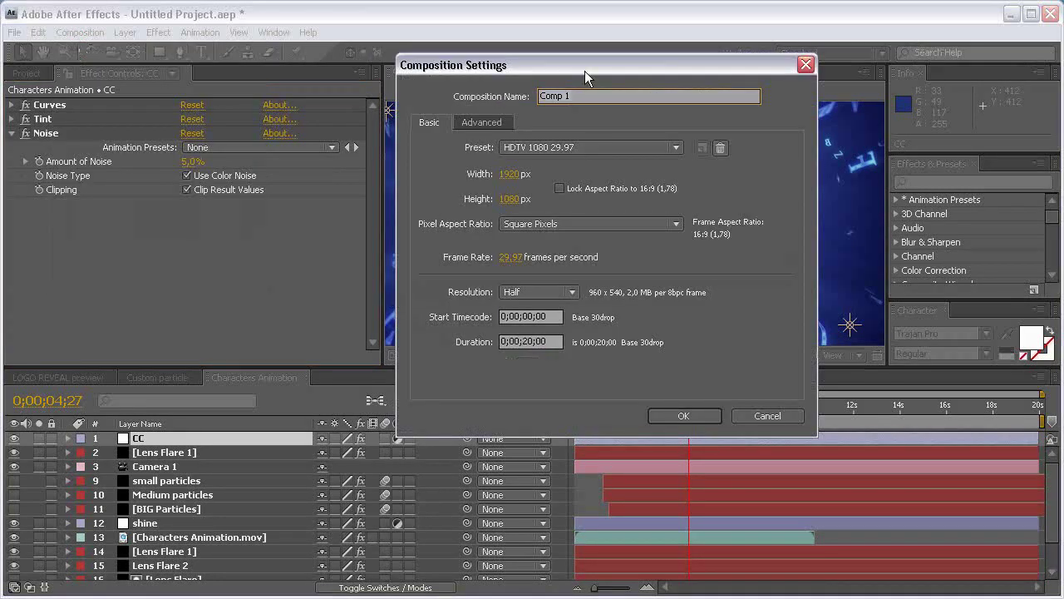
left_click(208, 108)
type("LOGO REVEAL")
left_click(677, 415)
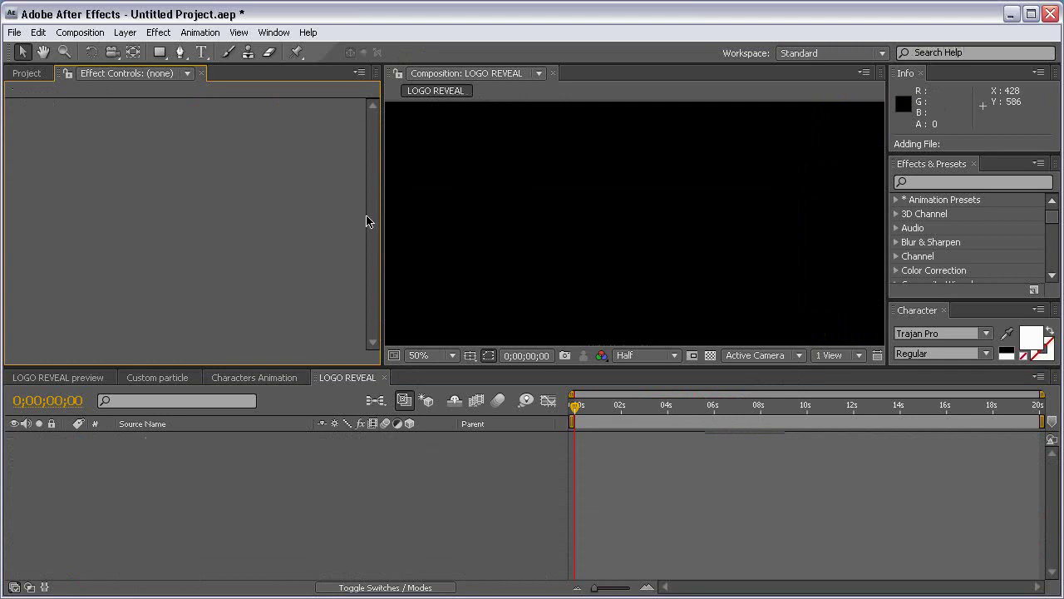
left_click(26, 73)
left_click_drag(70, 219, 393, 489)
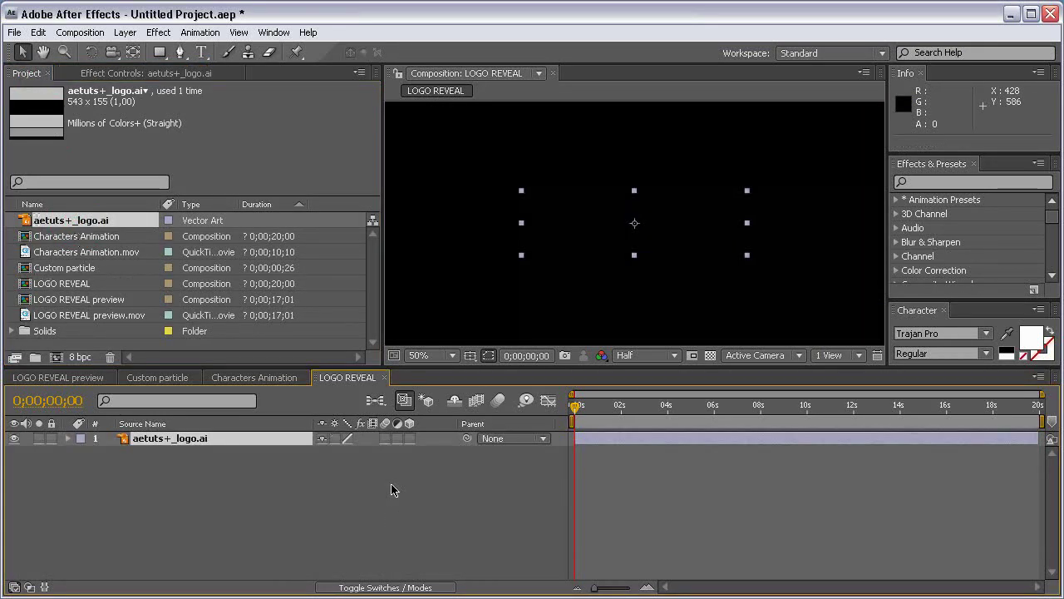
Step: Scale the aetuts+_logo.ai layer to 220% and turn on its continuous rasterization
key("s")
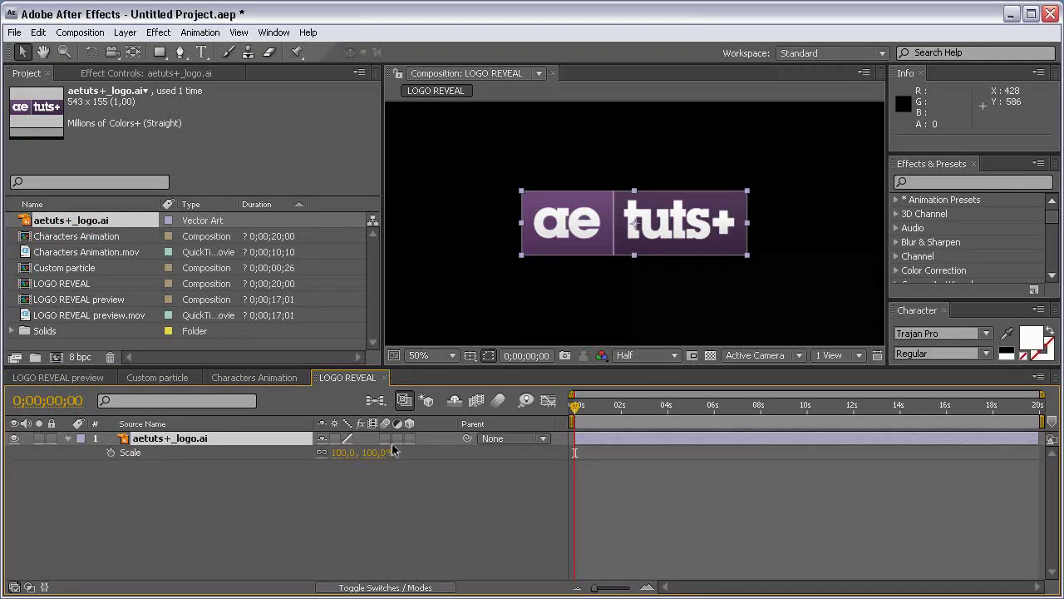
left_click(388, 454)
type("220")
key("Return")
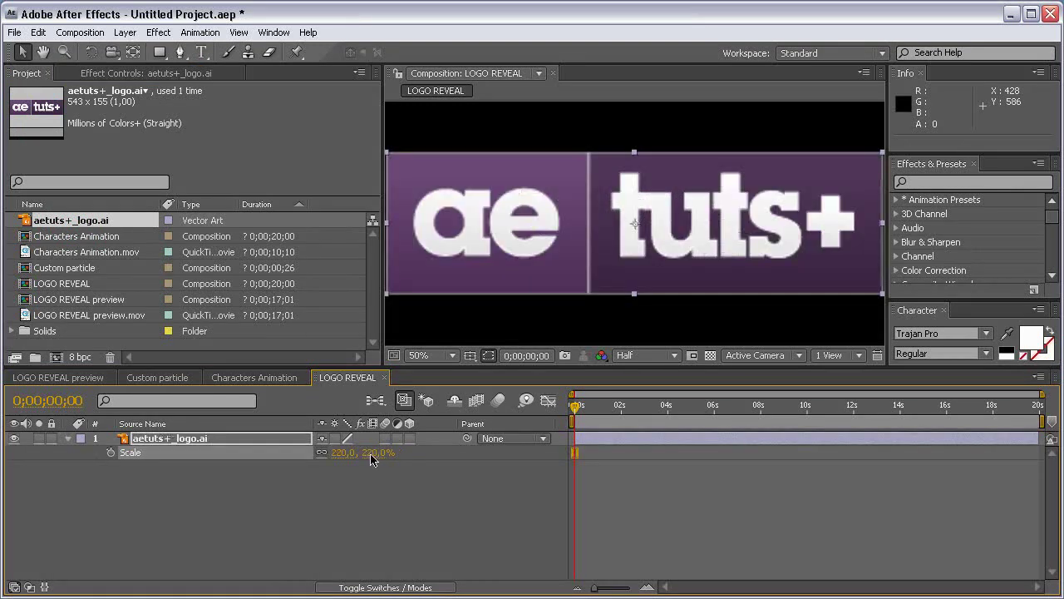
key("comma")
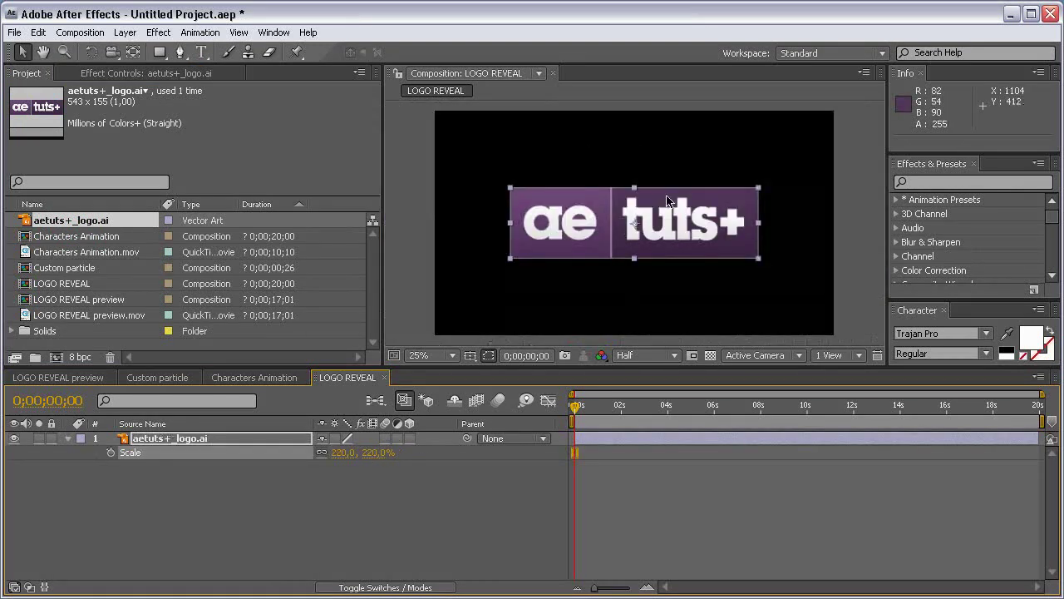
left_click(335, 438)
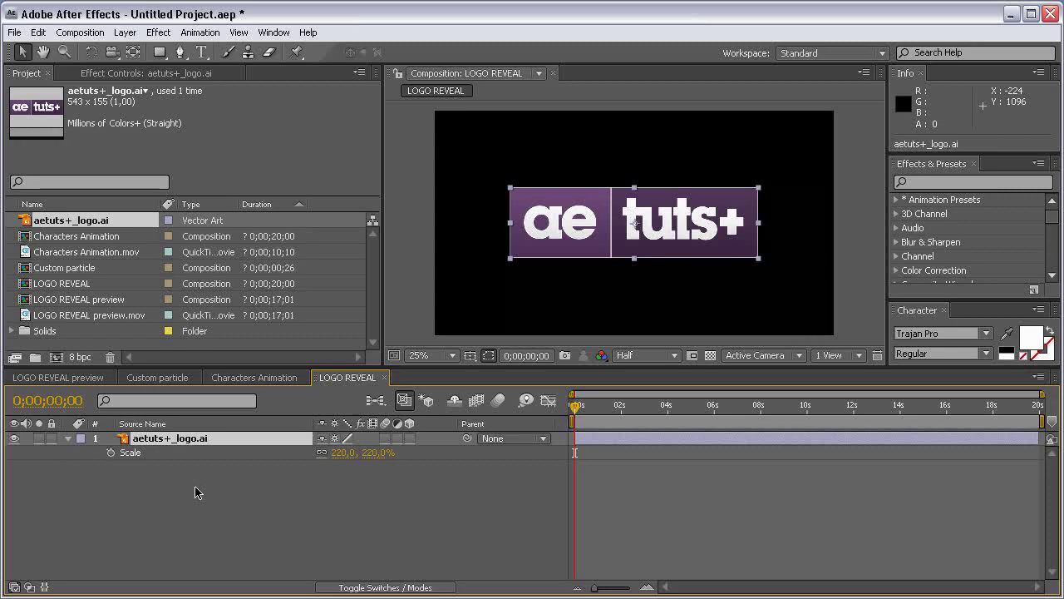
Step: Create a black 1920 x 1080 px solid named "Logo Matte" above the logo layer
left_click(128, 33)
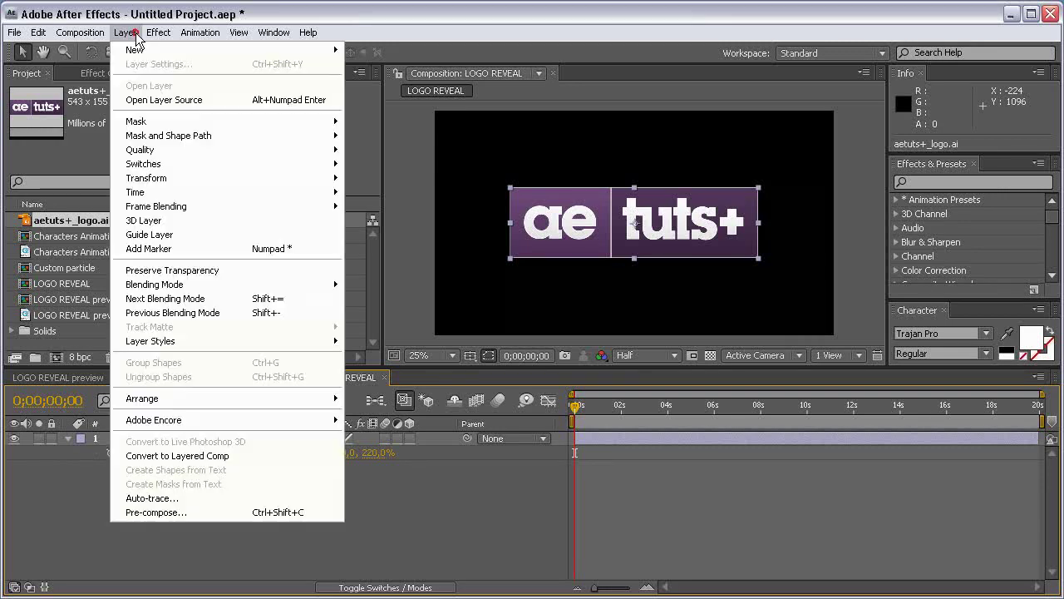
mouse_move(152, 55)
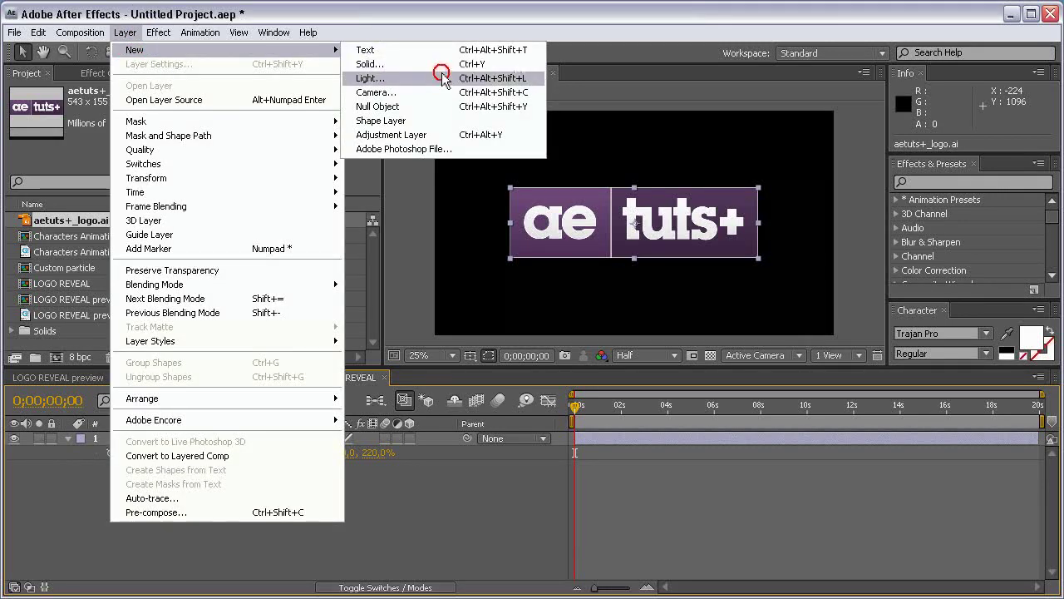
left_click(438, 66)
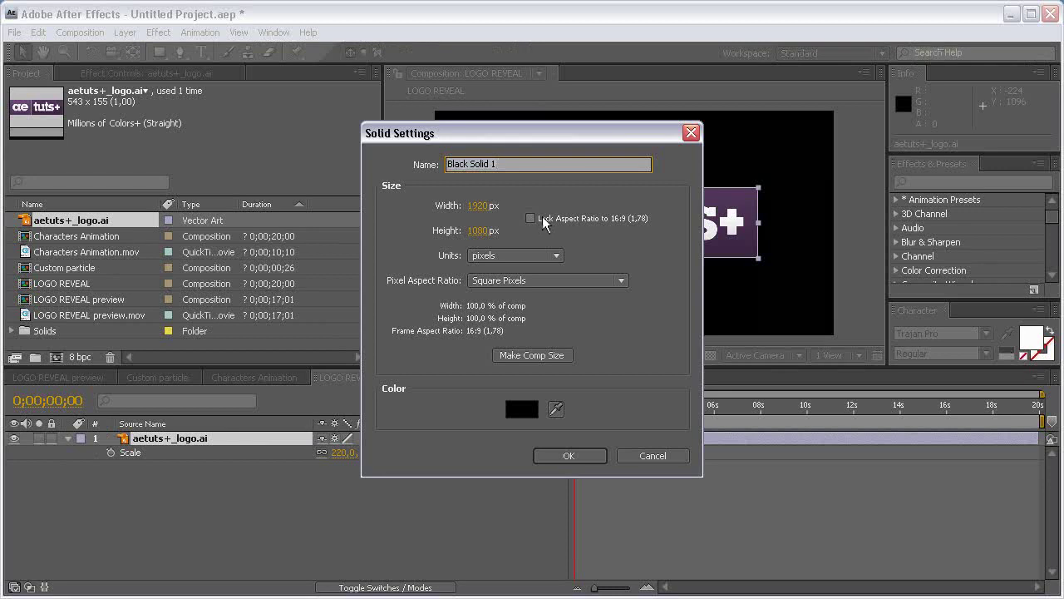
type("Logo")
key("Return")
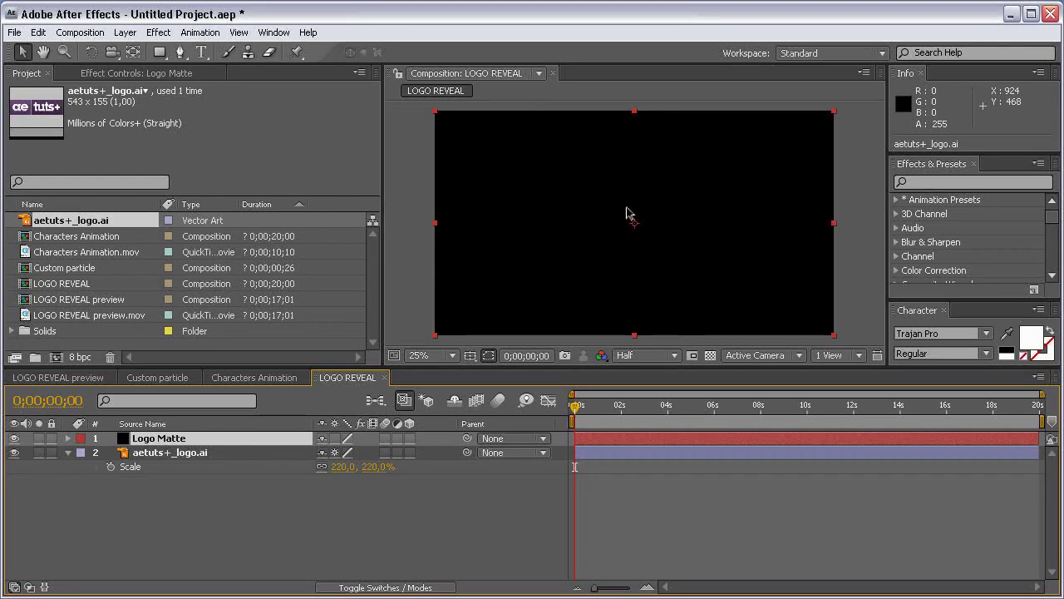
Step: Hide the Logo Matte solid and draw a tiny circular mask on it inside the stem of the logo's first "t"
left_click(14, 438)
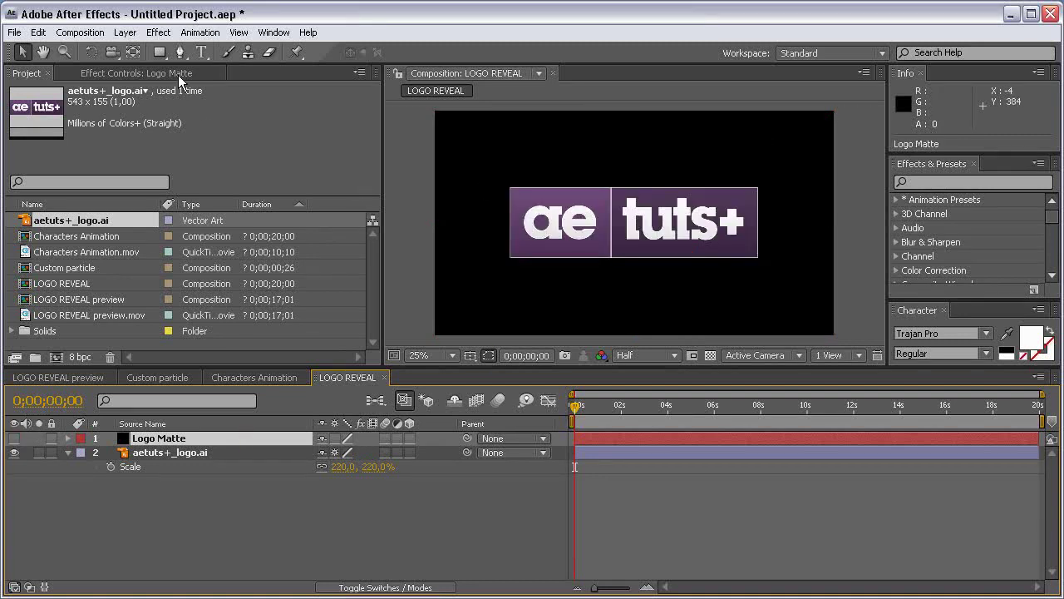
left_click(160, 51)
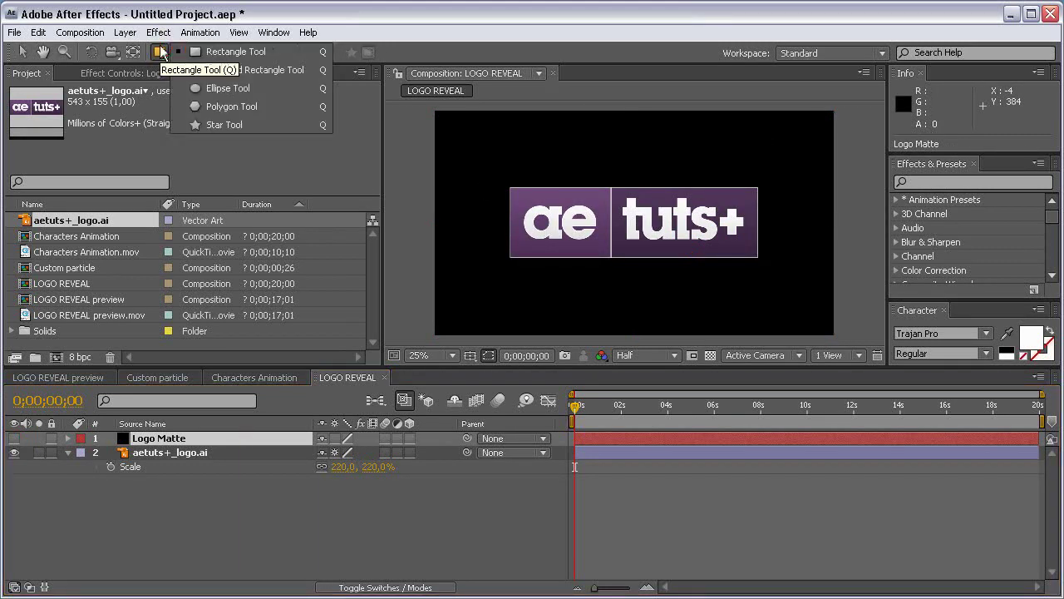
left_click(256, 95)
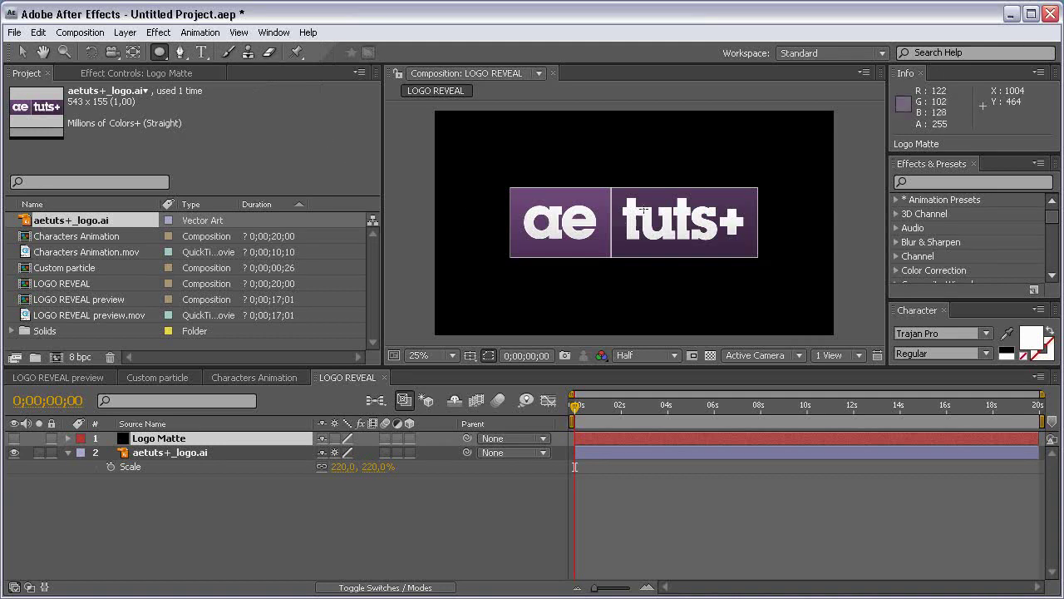
scroll(617, 213, "up", 8)
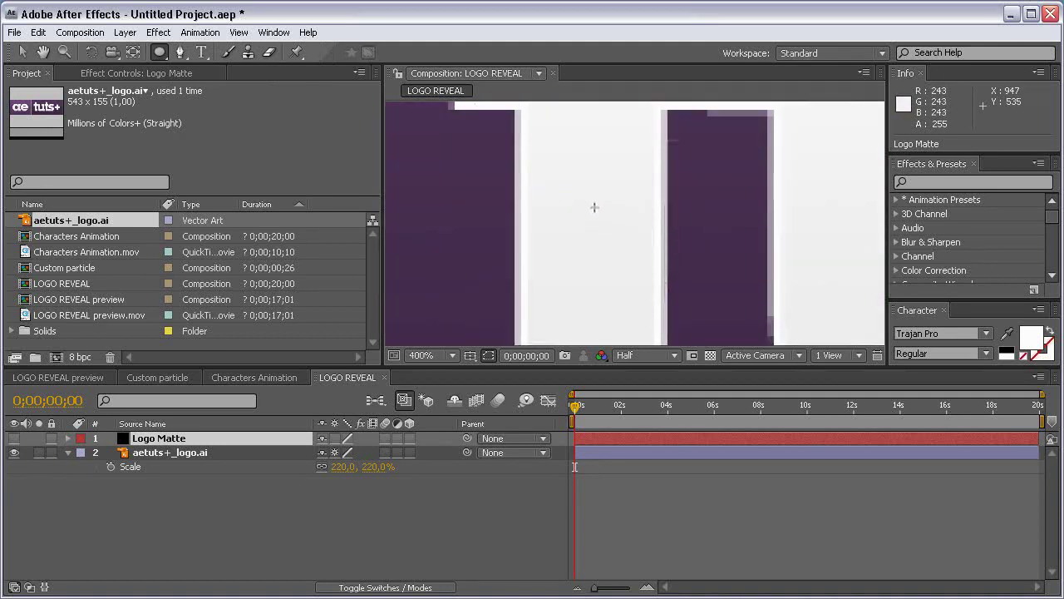
left_click(593, 207)
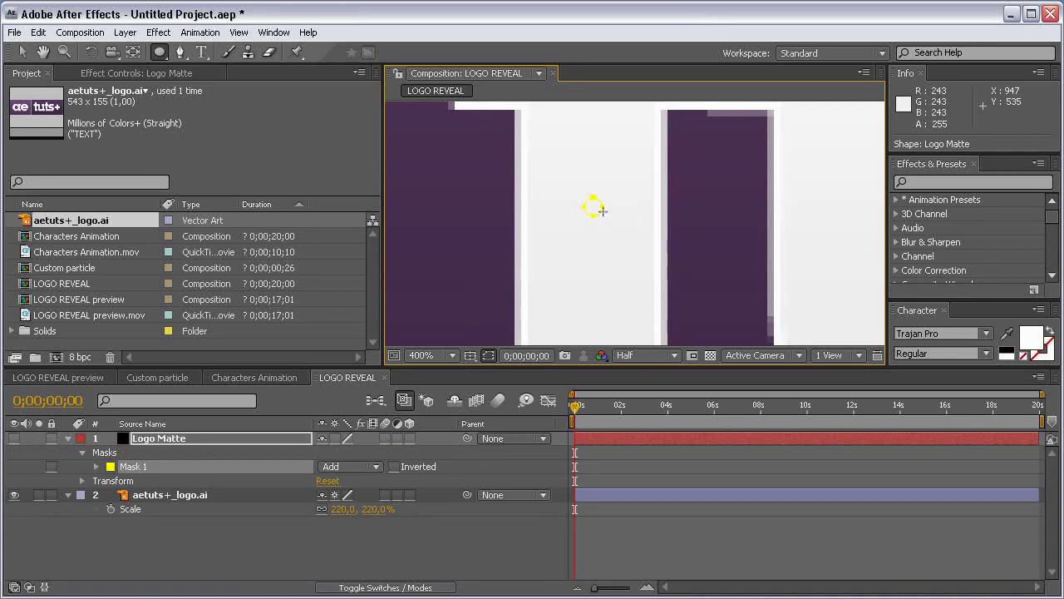
scroll(604, 209, "down", 3)
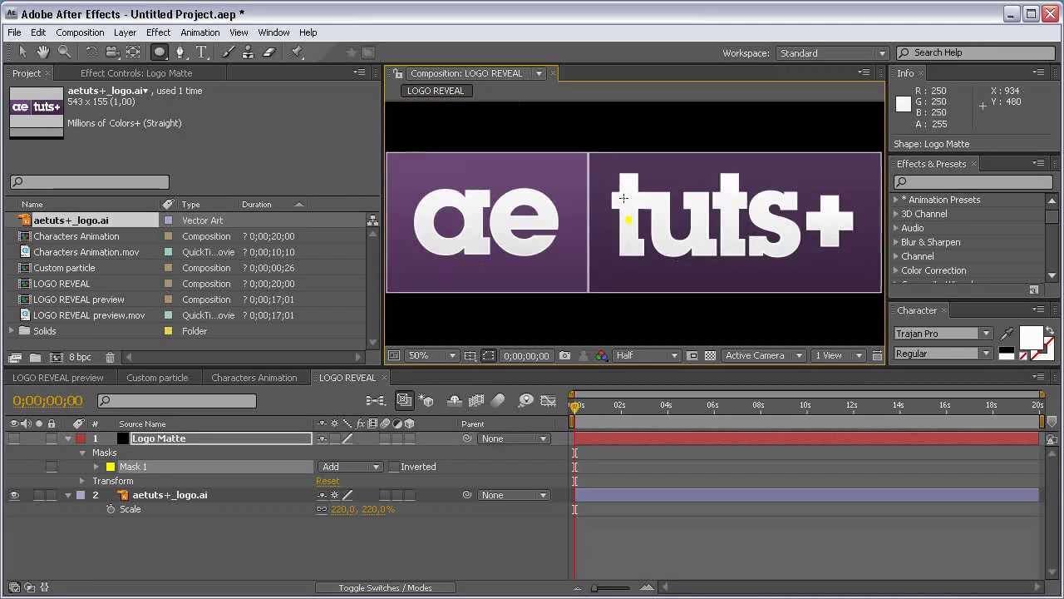
Step: Show the Logo Matte layer again and set its Mask Feather to 150 pixels
left_click(574, 407)
left_click(166, 441)
left_click(14, 439)
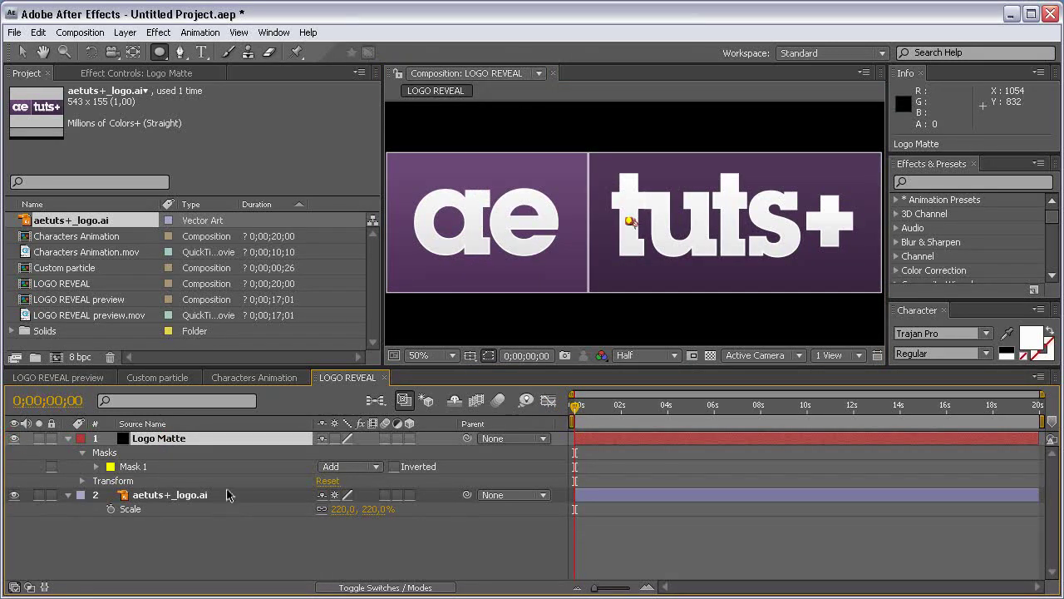
key("m")
key("m")
key("m")
key("m")
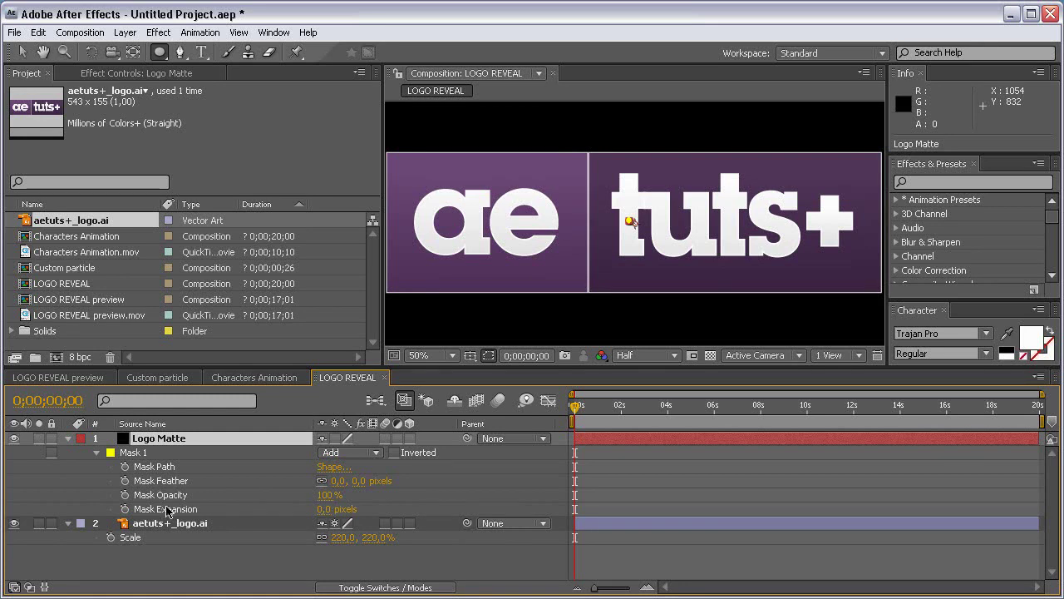
left_click(358, 481)
type("150")
key("Return")
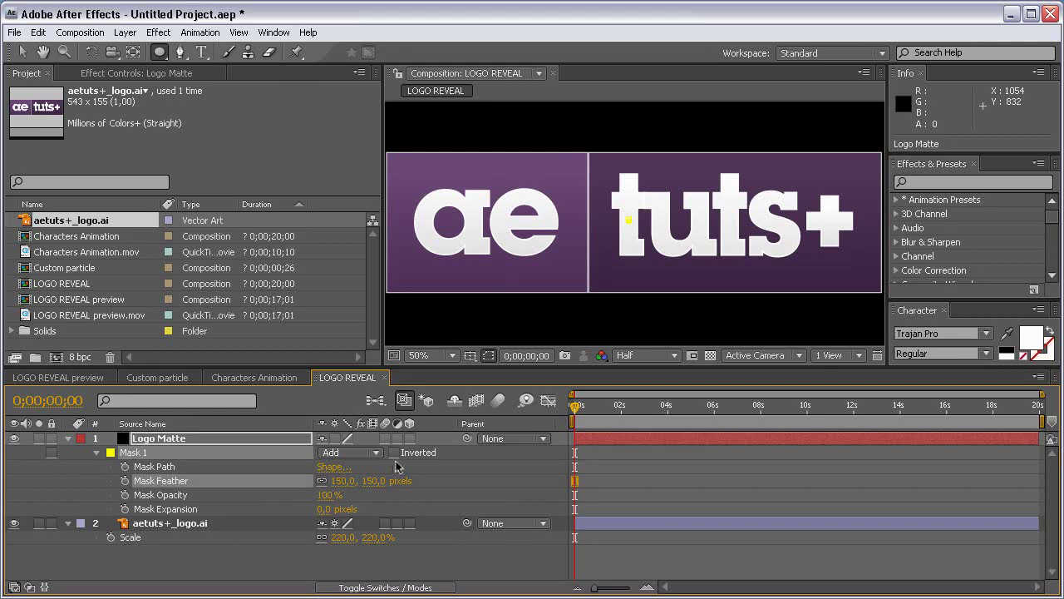
Step: Keyframe the Logo Matte's Mask Expansion from 0 pixels at 0;00;00;00 to 750 pixels at 0;00;02;00
left_click(124, 509)
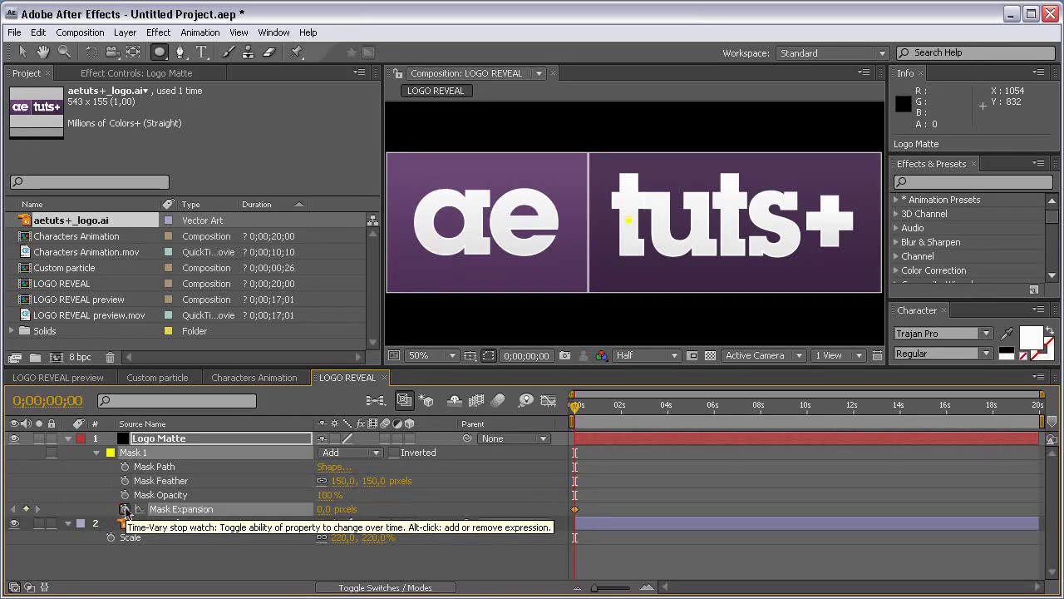
left_click(620, 408)
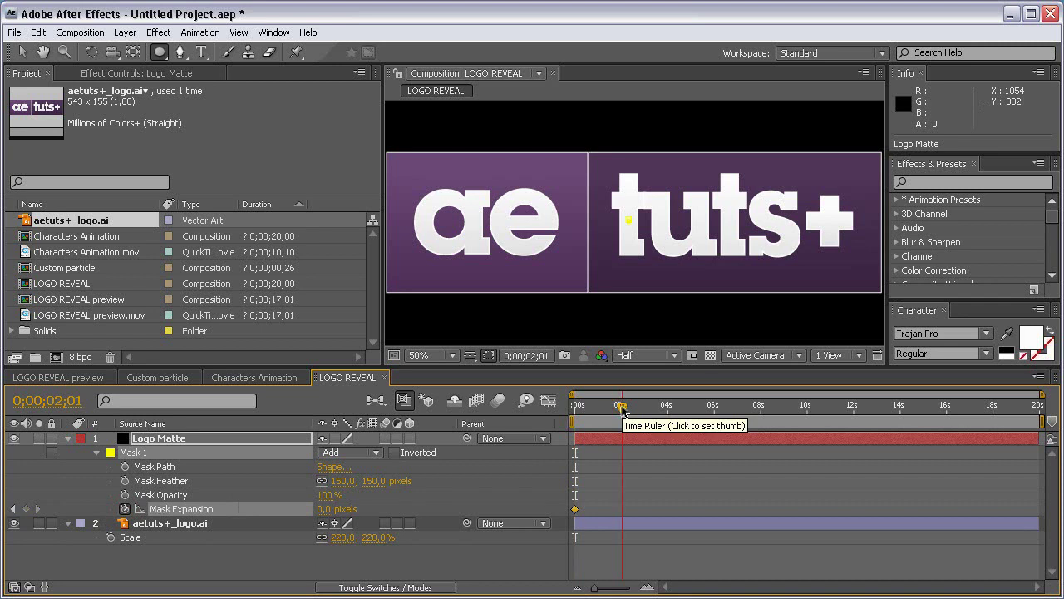
left_click_drag(324, 509, 852, 480)
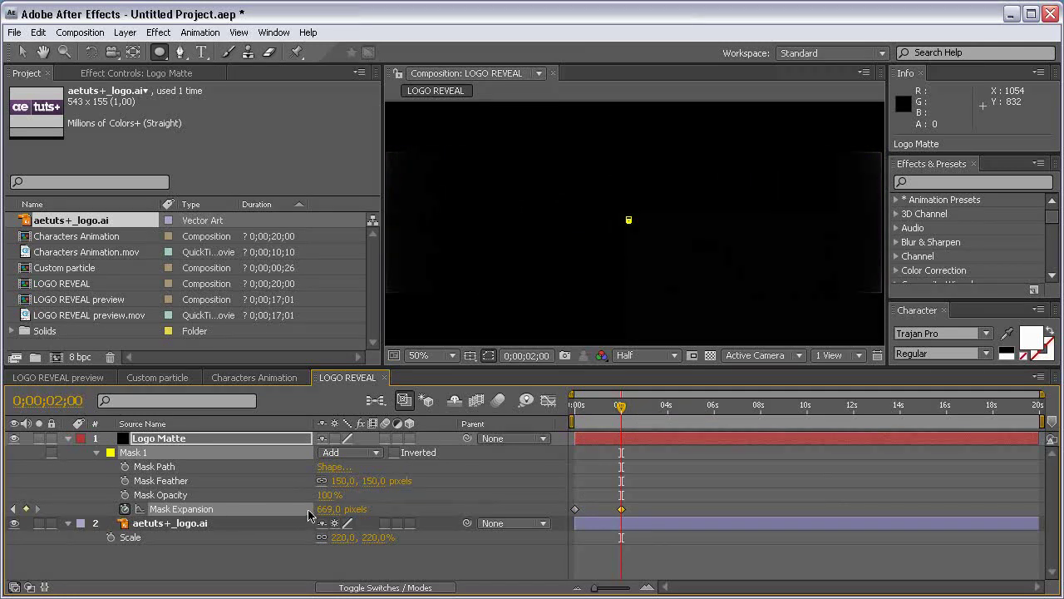
scroll(670, 150, "down", 2)
left_click(350, 508)
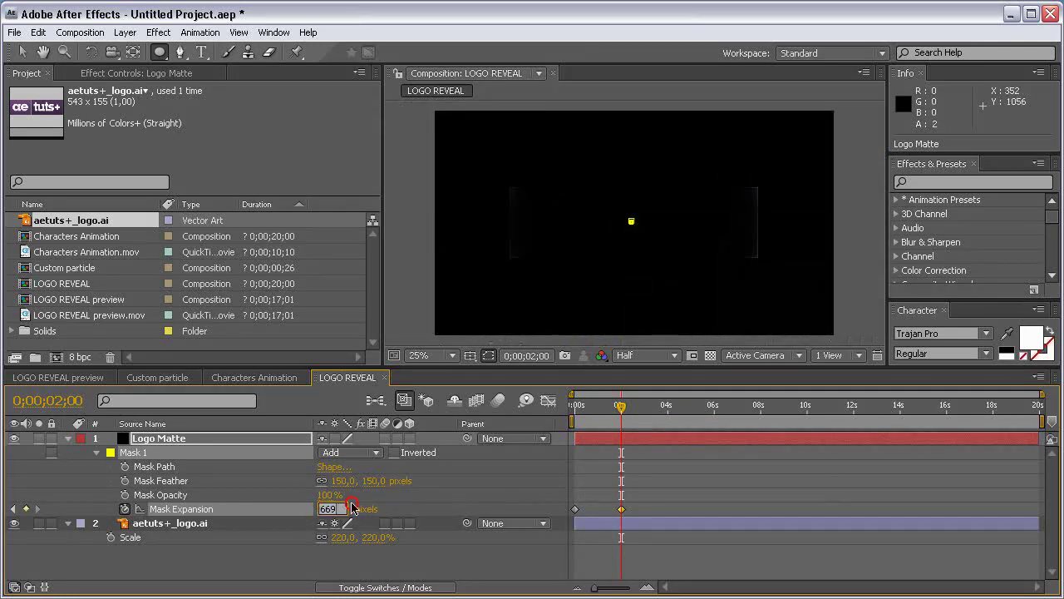
type("750")
key("Return")
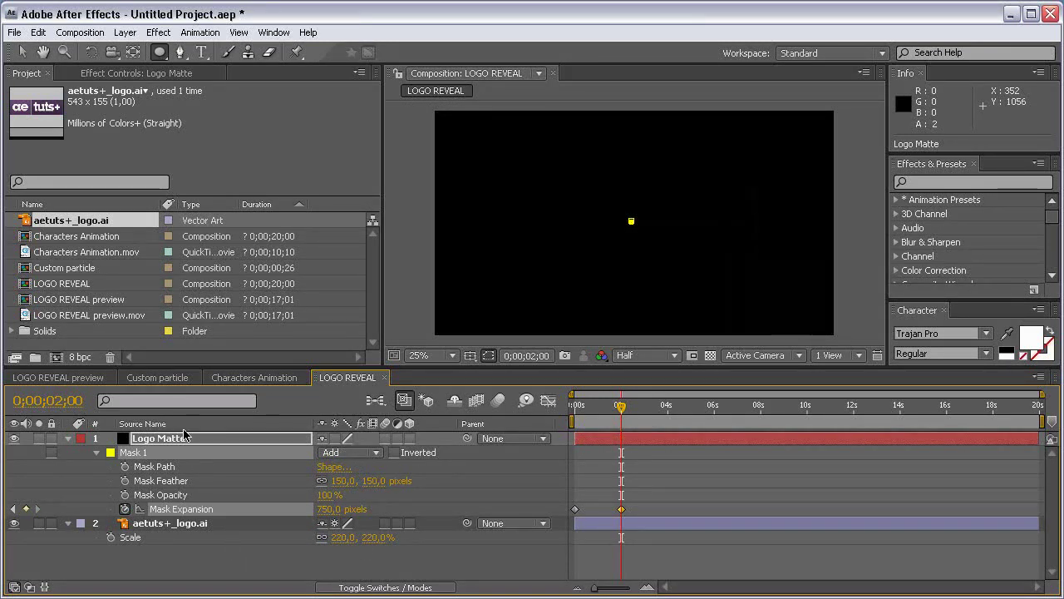
Step: Set the aetuts+_logo.ai layer's track matte to Alpha Matte "Logo Matte" and check the reveal up to 0;00;03;01 on a transparent background
left_click(209, 440)
left_click(244, 537)
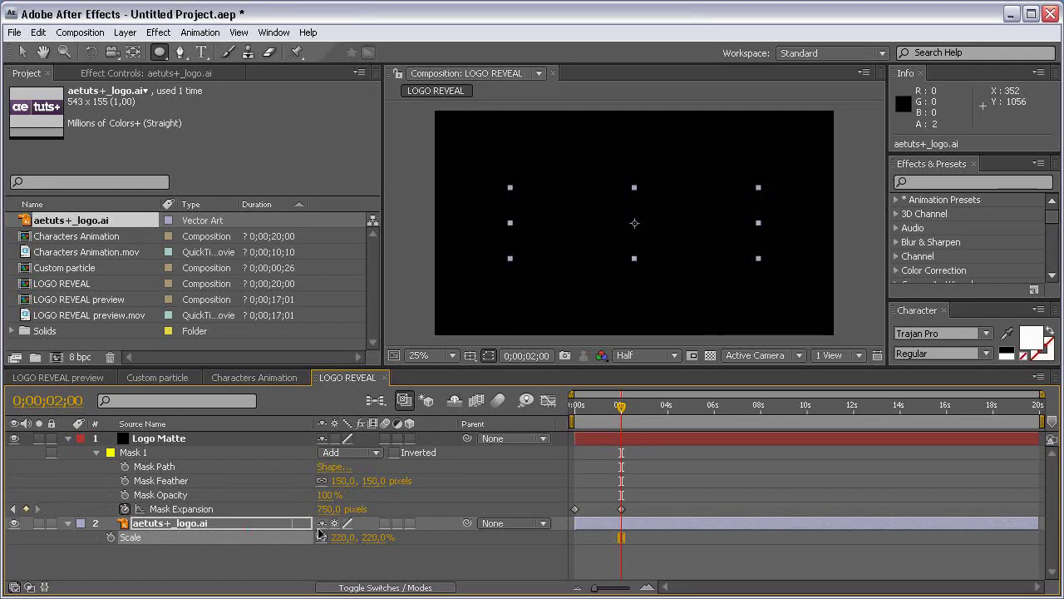
key("F4")
left_click(408, 524)
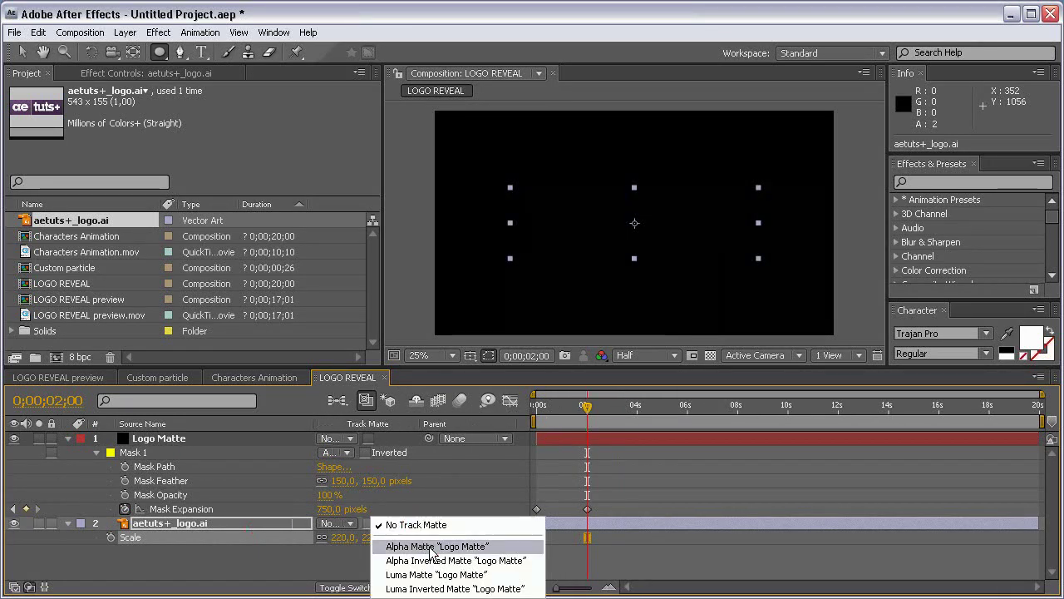
left_click(431, 546)
left_click_drag(586, 413, 612, 407)
left_click(710, 355)
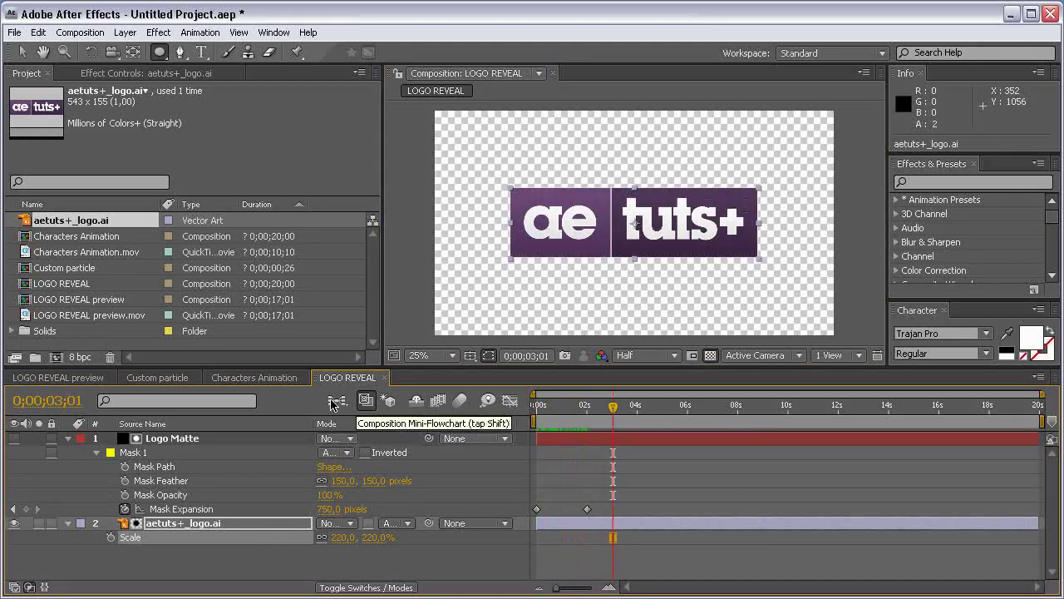
Step: Collapse both layers' properties and rename the LOGO REVEAL composition to "Alpha Map"
left_click(68, 438)
left_click(68, 452)
left_click(135, 487)
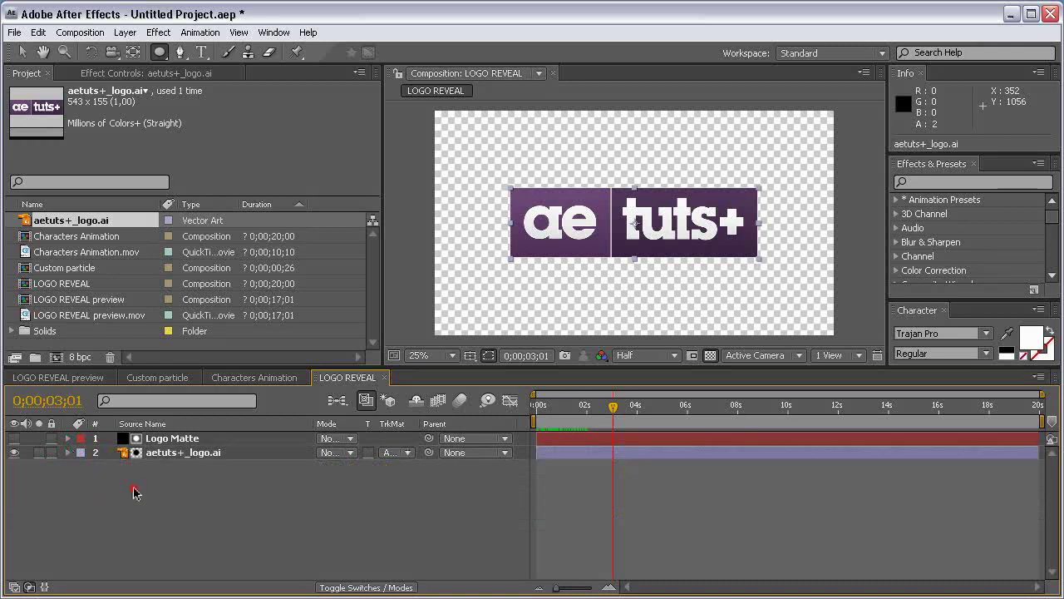
left_click_drag(153, 366, 153, 386)
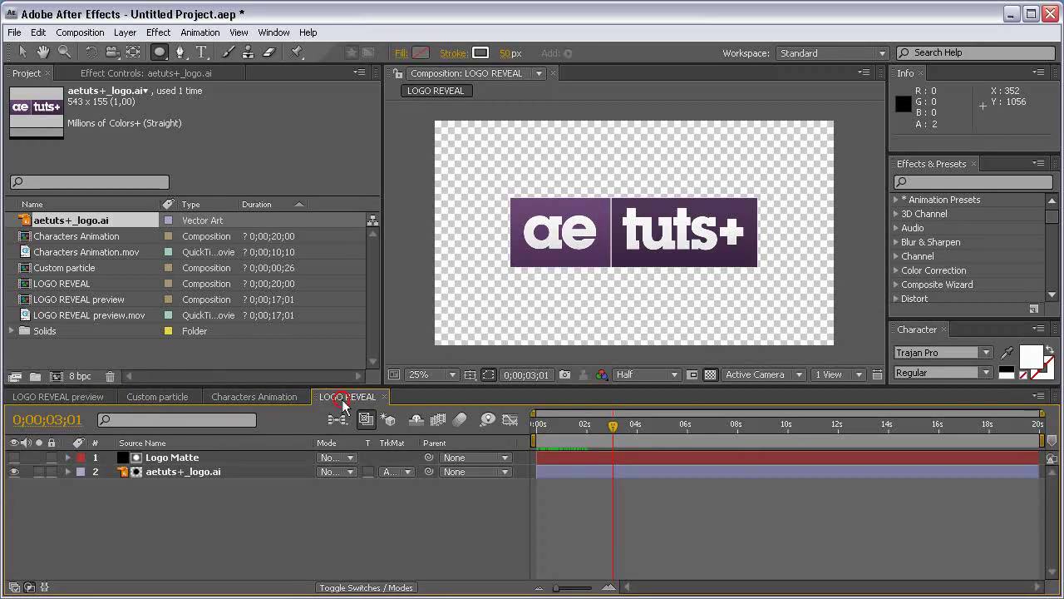
key("ctrl+k")
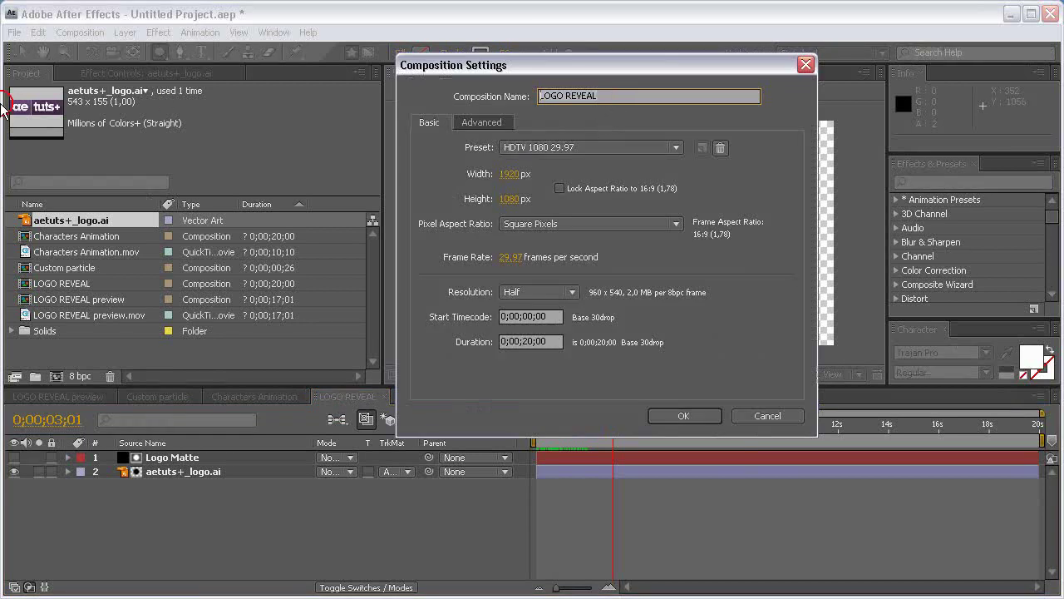
type("A")
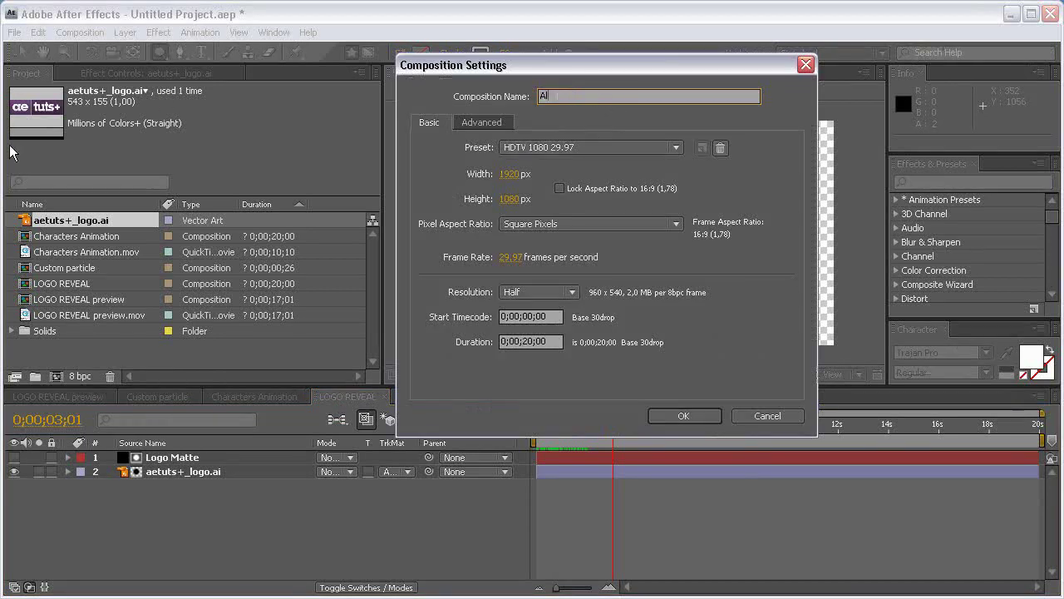
type("lpha Map")
key("Return")
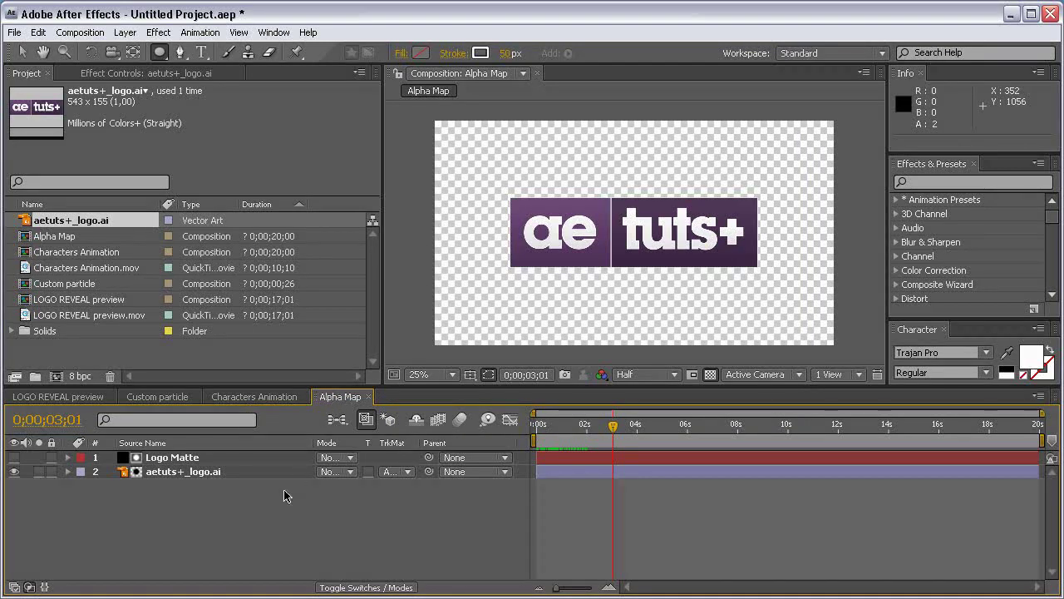
Step: Duplicate the Alpha Map composition, open the copy and rename it "Fractral str map"
left_click(66, 237)
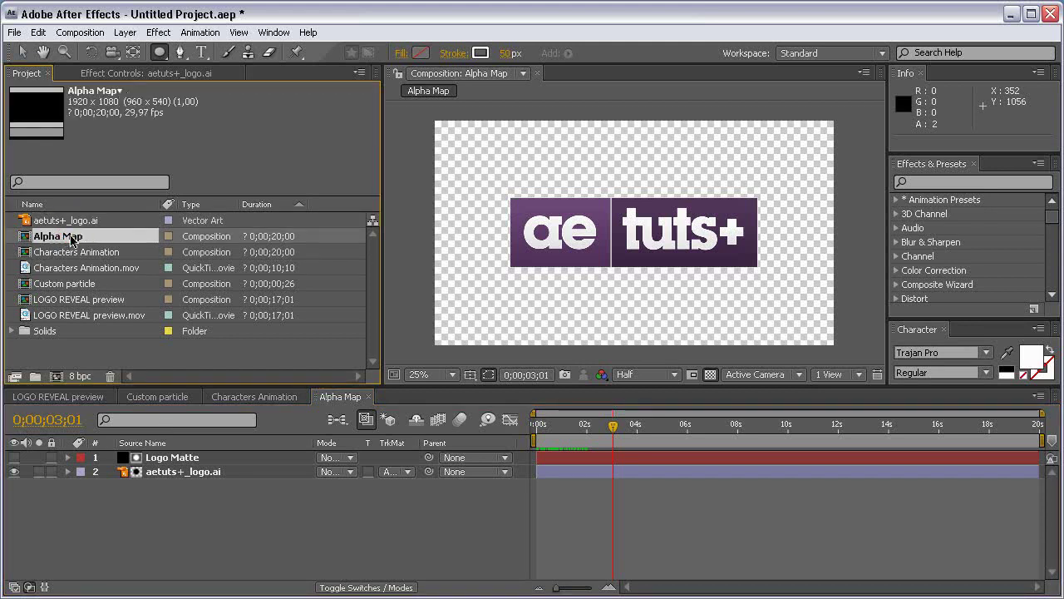
left_click(37, 32)
left_click(124, 178)
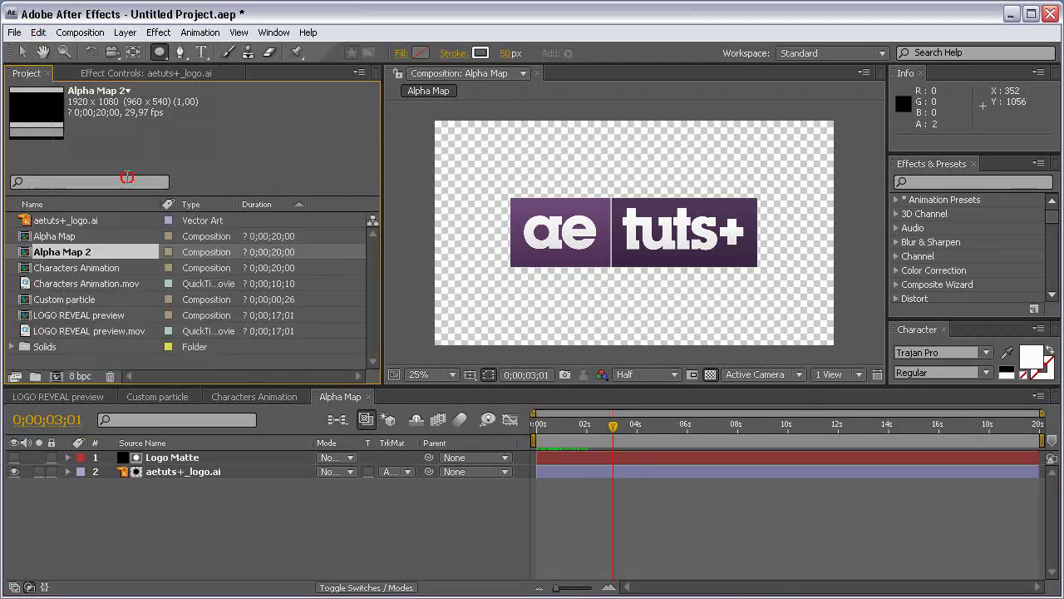
double_click(105, 252)
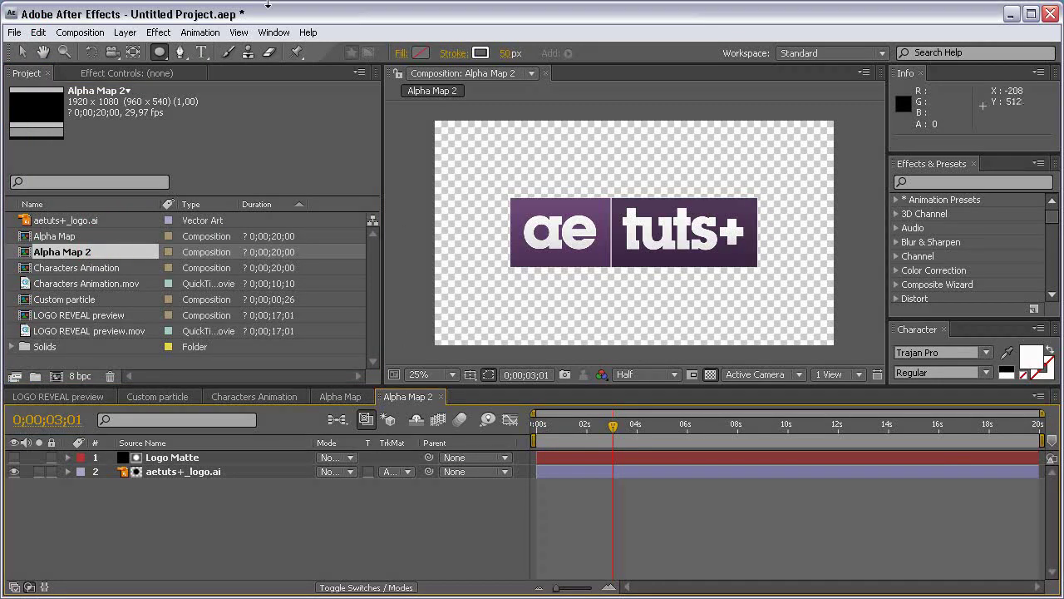
left_click(79, 33)
left_click(128, 73)
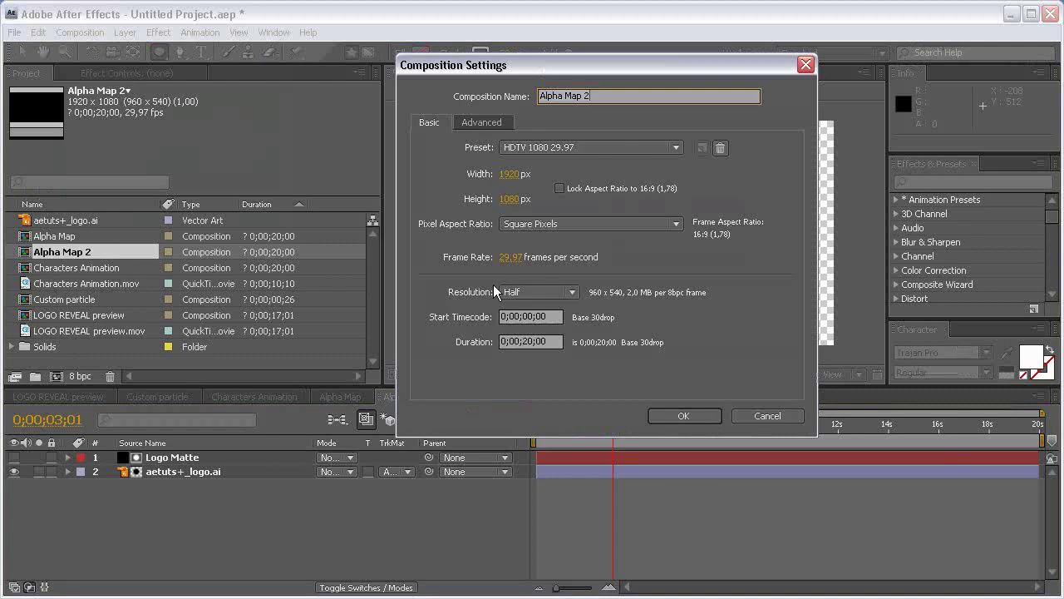
type("Frac")
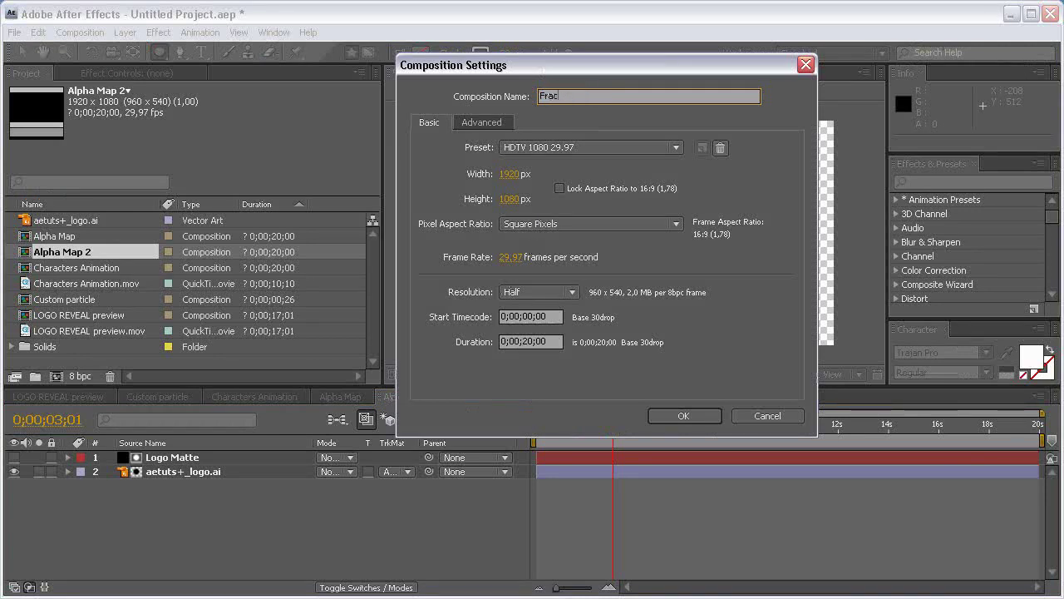
type("tral str map")
key("Return")
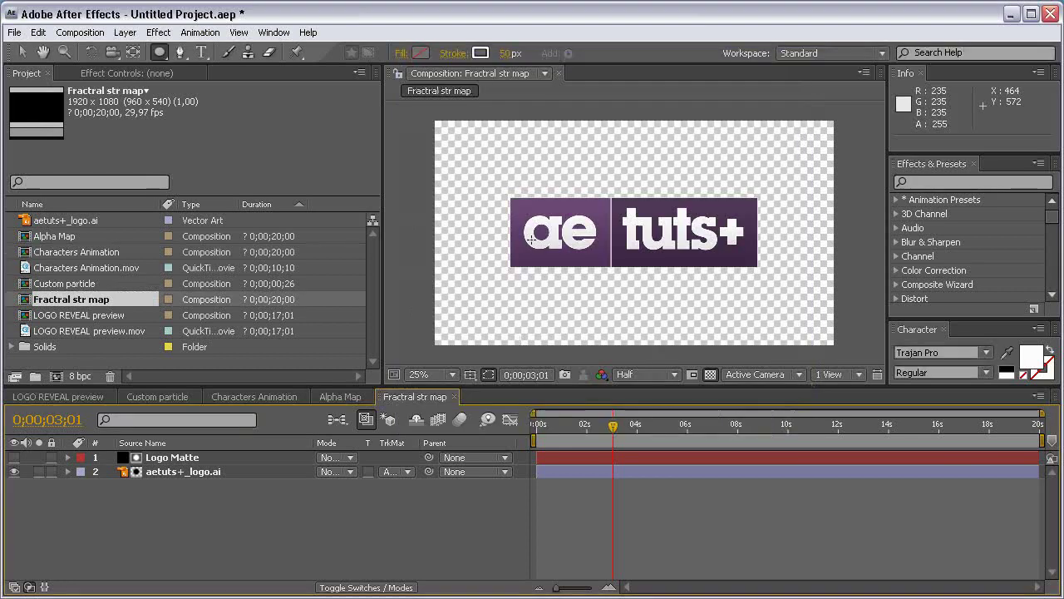
Step: Replace the aetuts+_logo.ai layer with a white 1920 x 1080 px solid beneath Logo Matte, and make the Logo Matte layer visible
left_click(183, 471)
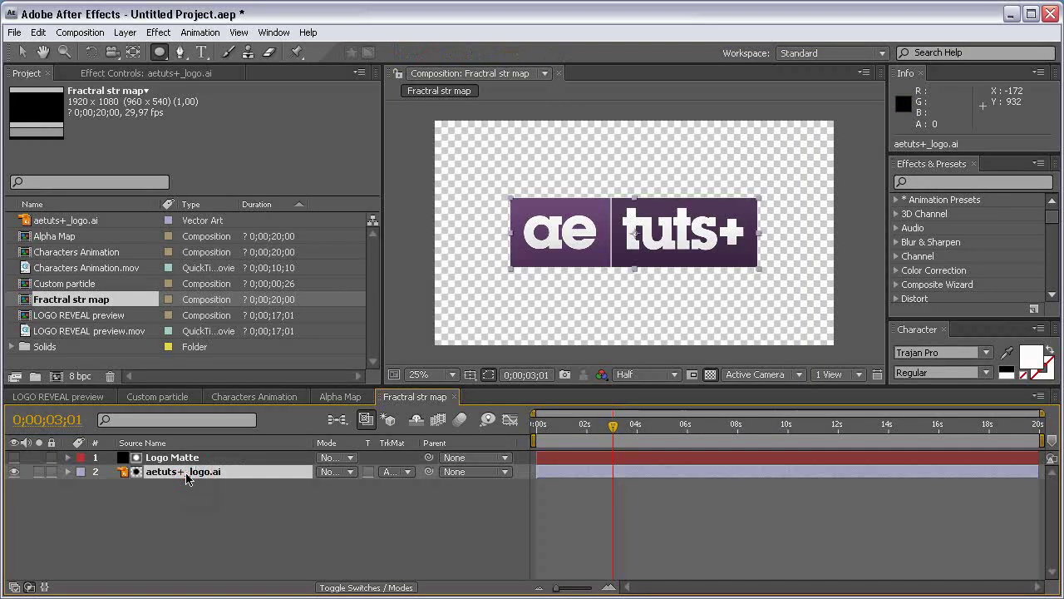
key("Delete")
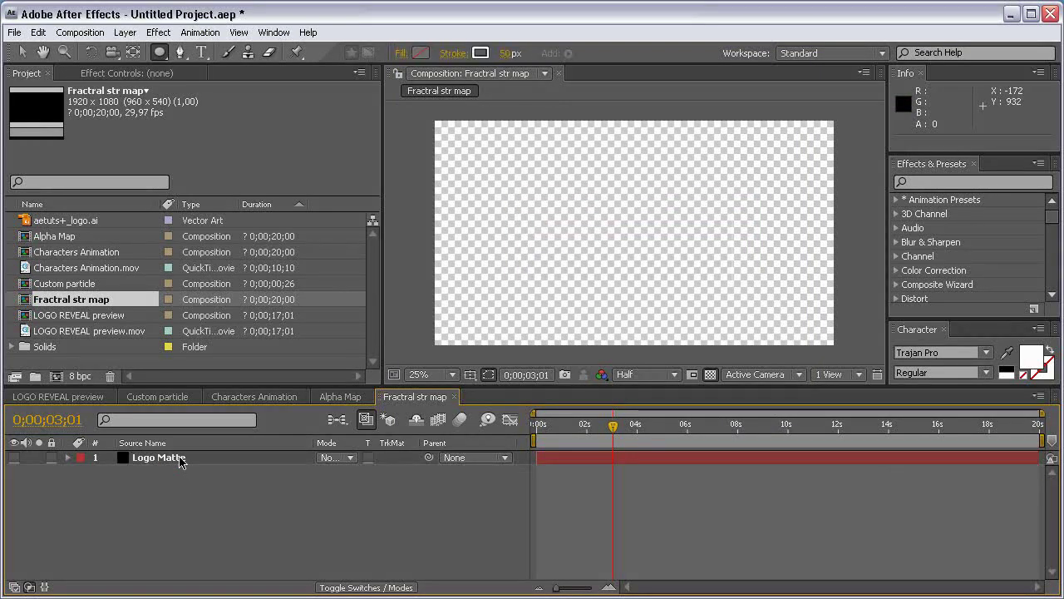
left_click(139, 33)
mouse_move(208, 50)
left_click(426, 71)
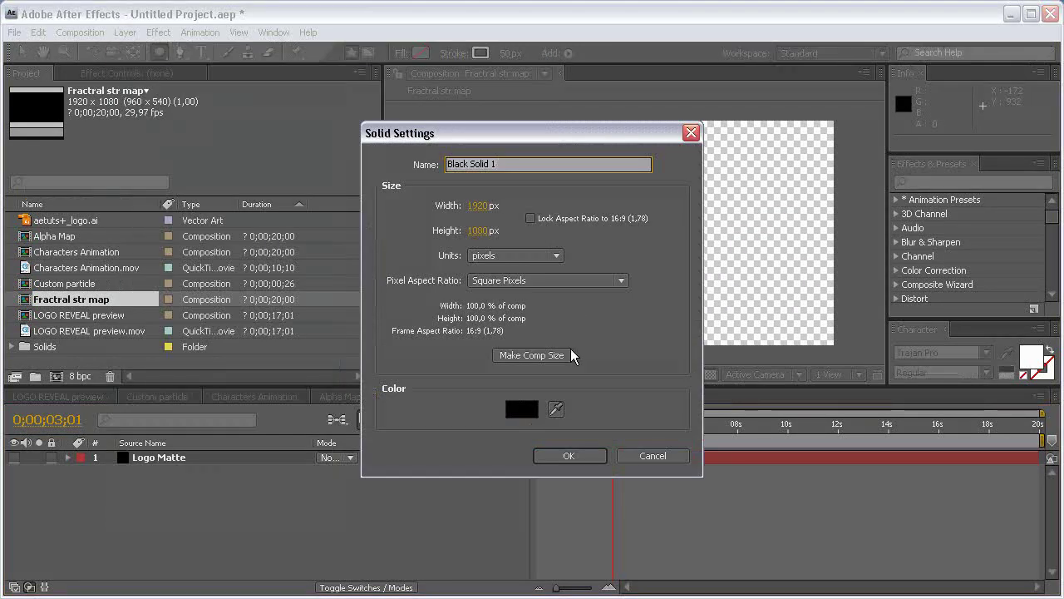
left_click(519, 408)
type("FFFFFF")
key("Return")
left_click(569, 456)
left_click_drag(208, 498, 208, 475)
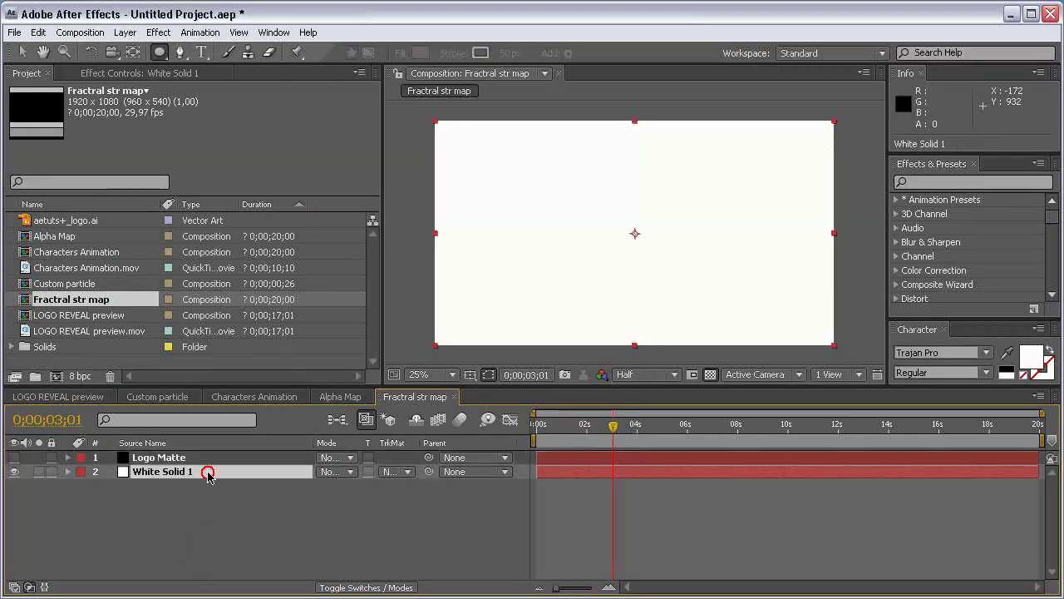
left_click(14, 457)
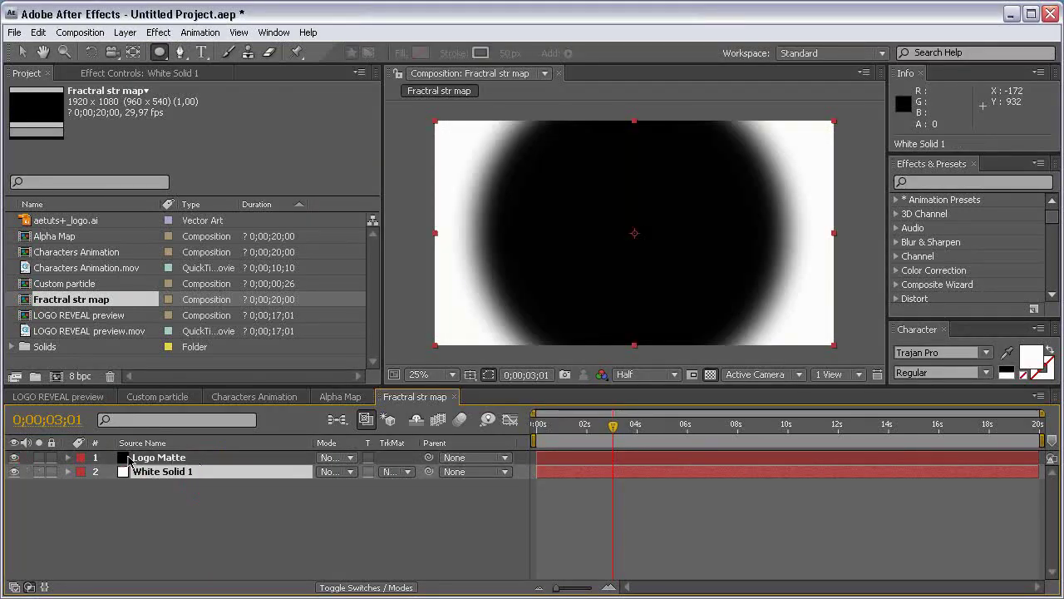
Step: Shift both Logo Matte Mask Expansion keyframes one second later, so they start at 0;00;01;00 and end at 0;00;03;00
left_click(166, 457)
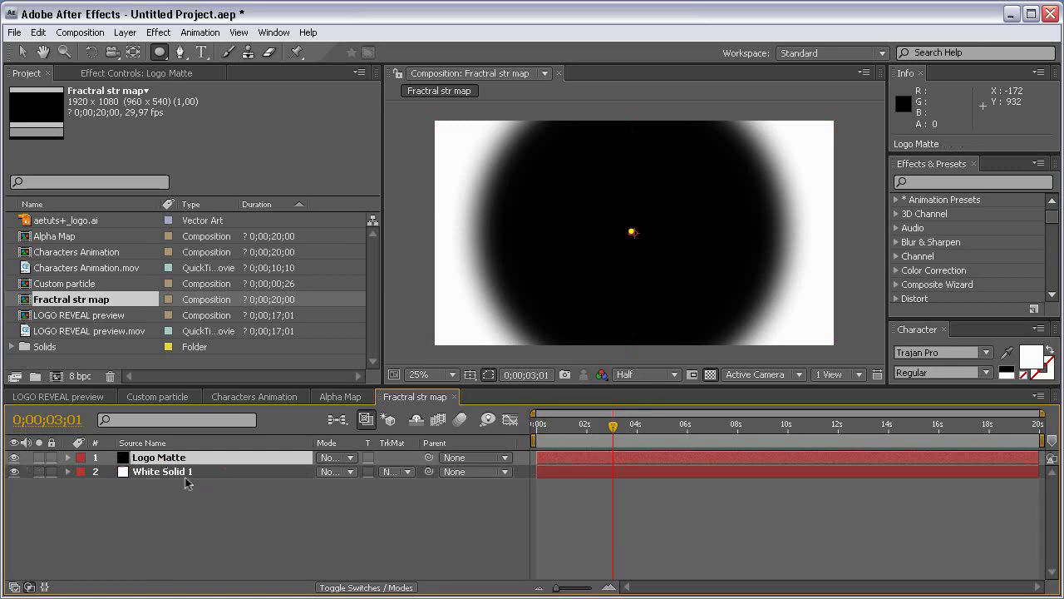
key("u")
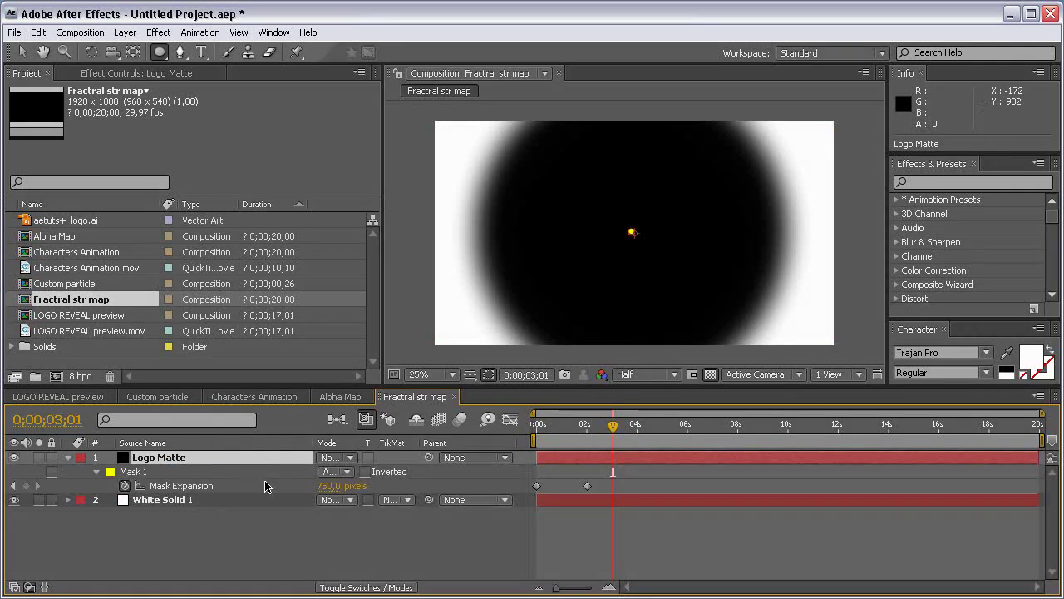
left_click_drag(548, 428, 563, 427)
left_click(561, 427)
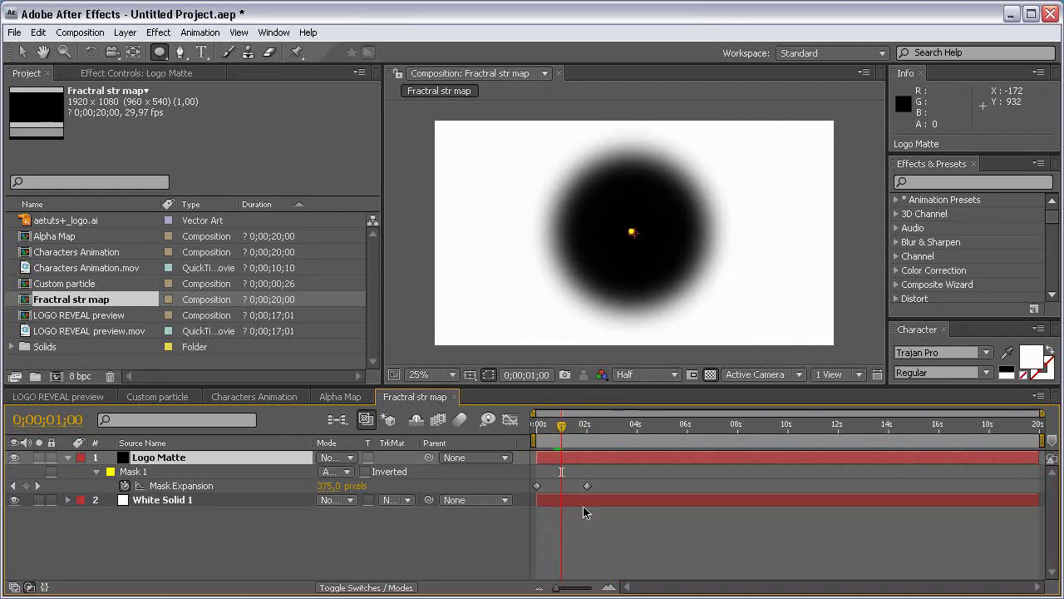
left_click(604, 485)
left_click(587, 486)
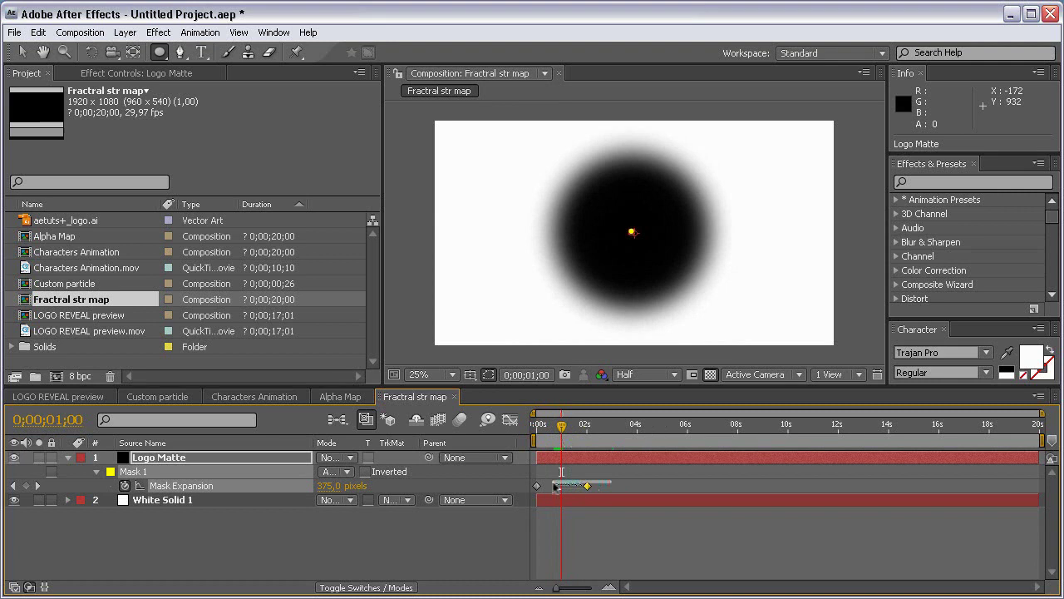
left_click(541, 485)
left_click_drag(541, 485, 562, 489)
left_click(580, 530)
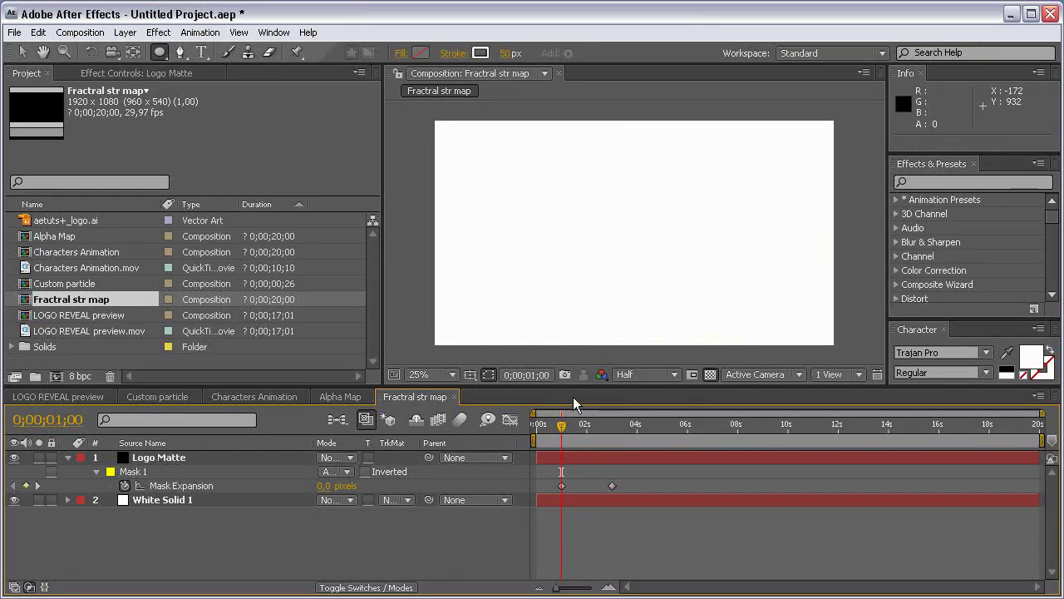
Step: Set the Logo Matte's Mask Expansion to 1000 pixels at the 0;00;03;00 keyframe
left_click(612, 426)
left_click(325, 486)
type("1000")
key("Return")
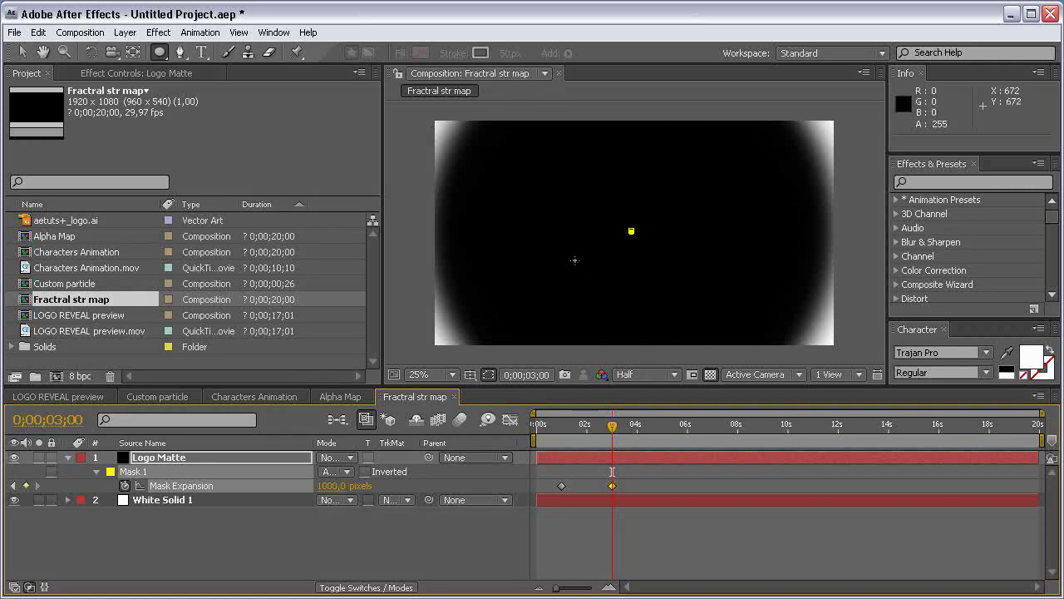
Step: Reveal all of the Logo Matte's mask properties and add a Mask Path keyframe at 0;00;01;00
left_click(243, 458)
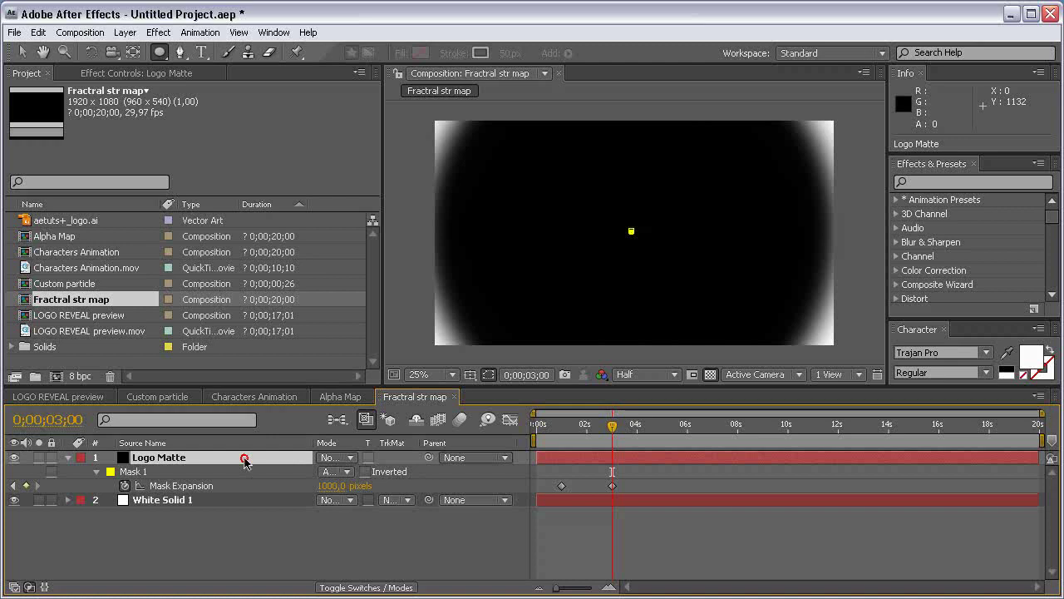
key("m")
key("m")
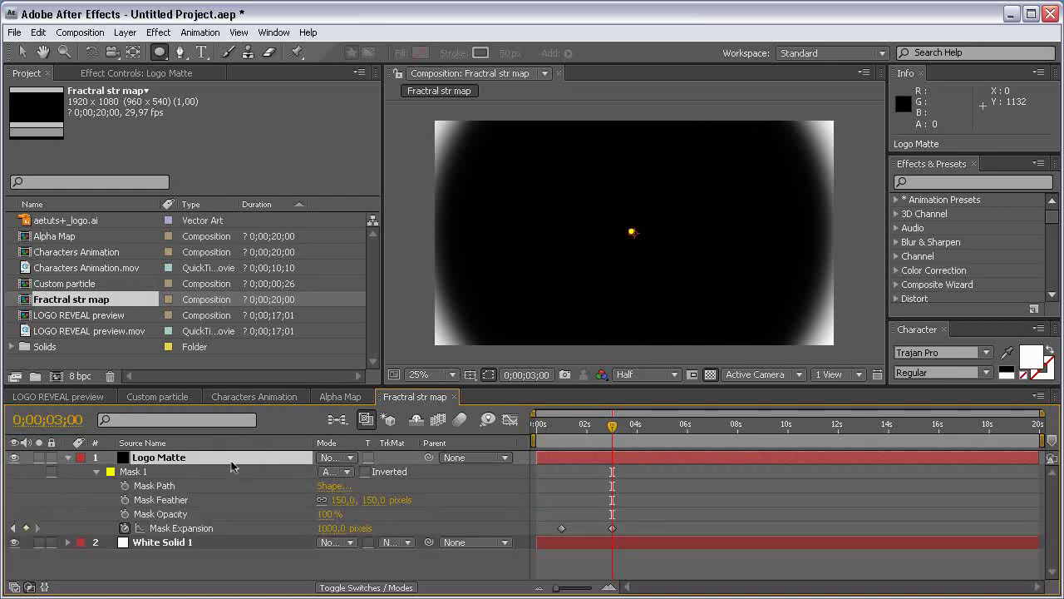
left_click(564, 424)
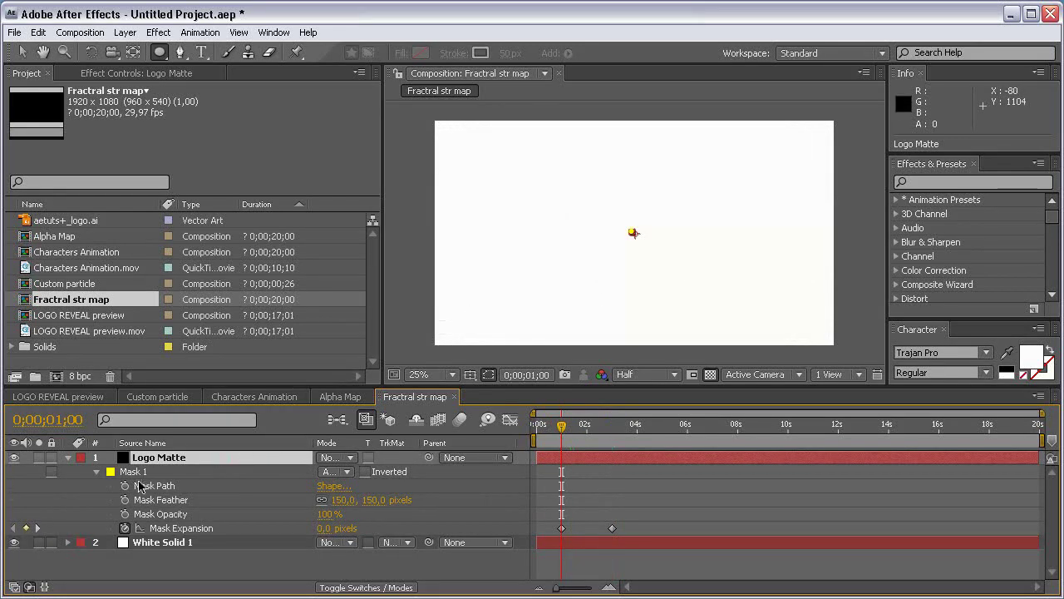
left_click(125, 485)
Step: At 0;00;03;00, enlarge the Logo Matte's circular mask path evenly around its centre until black covers nearly the whole frame
left_click(612, 424)
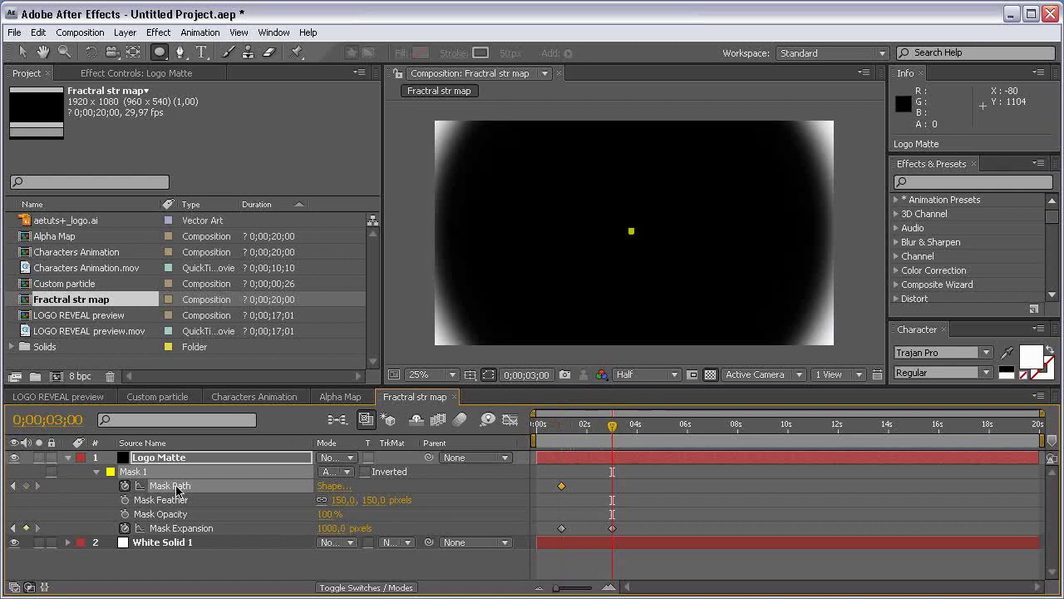
left_click(204, 457)
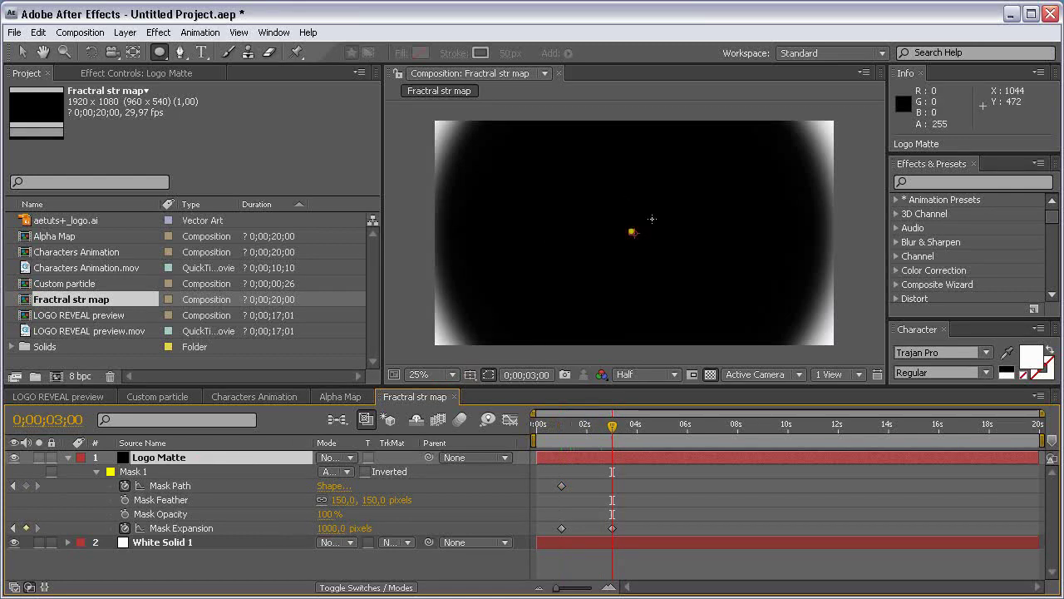
scroll(627, 235, "up", 8)
key("v")
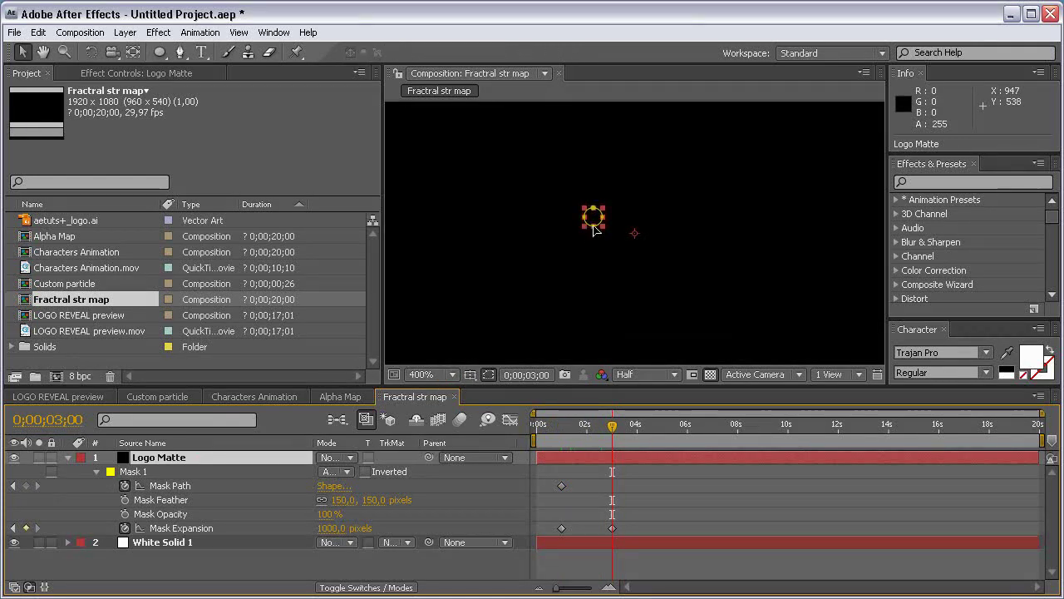
double_click(595, 229)
left_click_drag(604, 230, 682, 280)
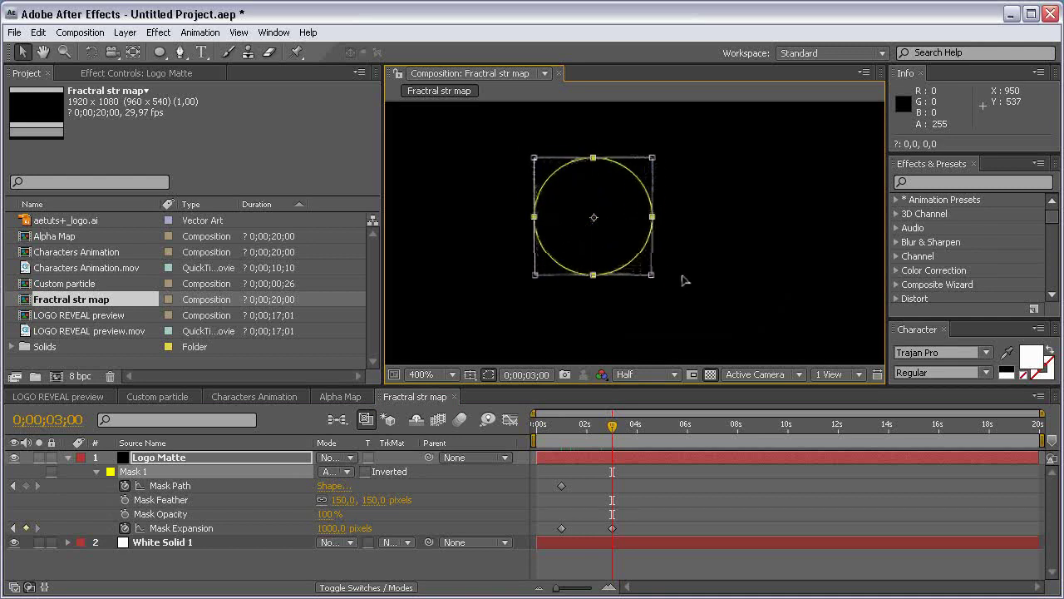
key("Return")
scroll(629, 232, "down", 8)
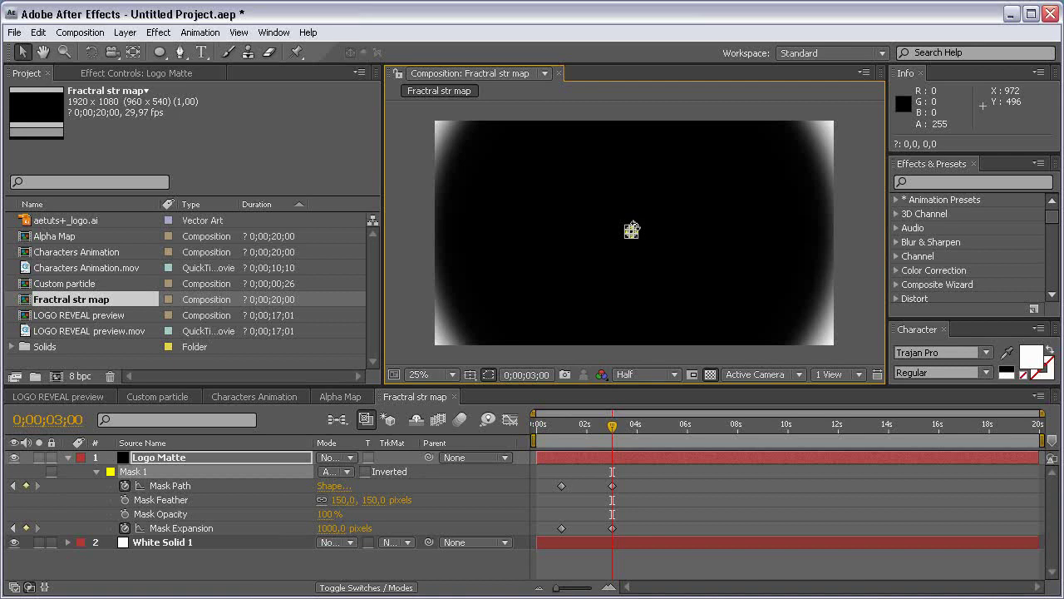
double_click(632, 230)
left_click_drag(641, 223, 655, 208)
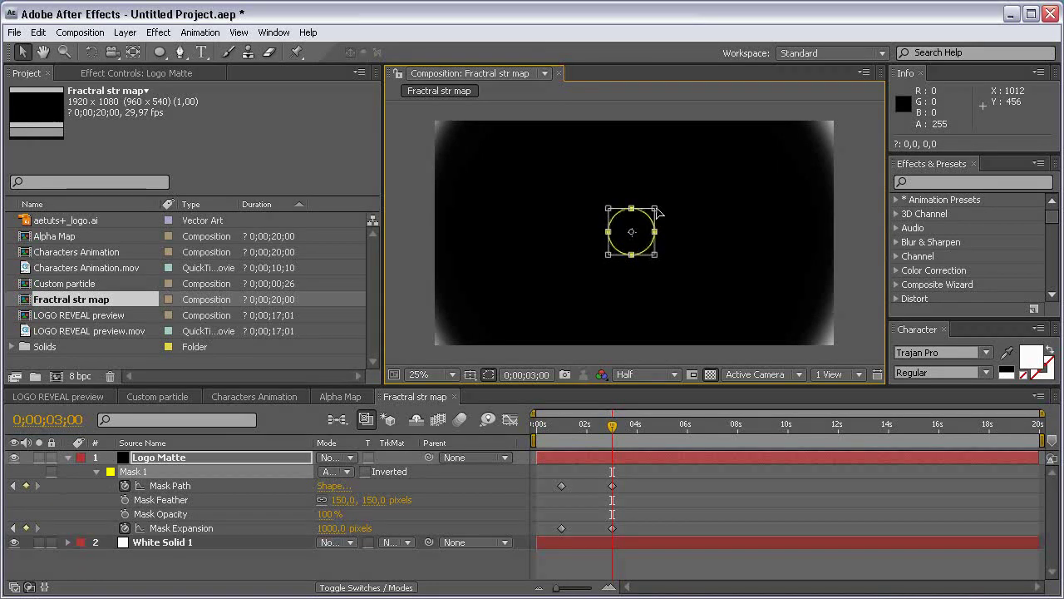
key("Return")
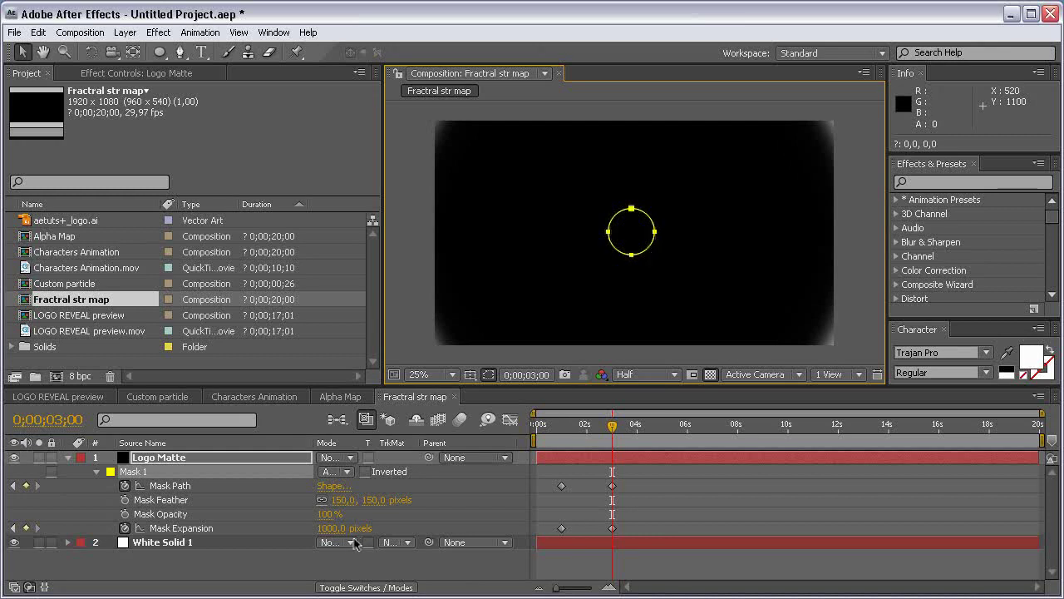
Step: Combine the Alpha Map and Fractral str map compositions into a single new composition that uses Alpha Map's dimensions
key("F2")
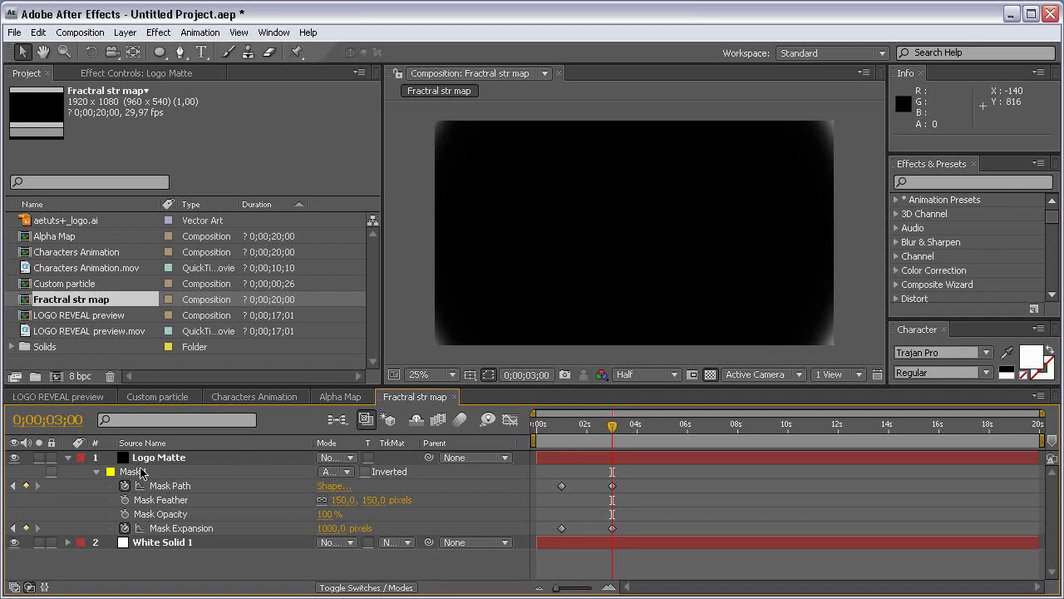
left_click(69, 458)
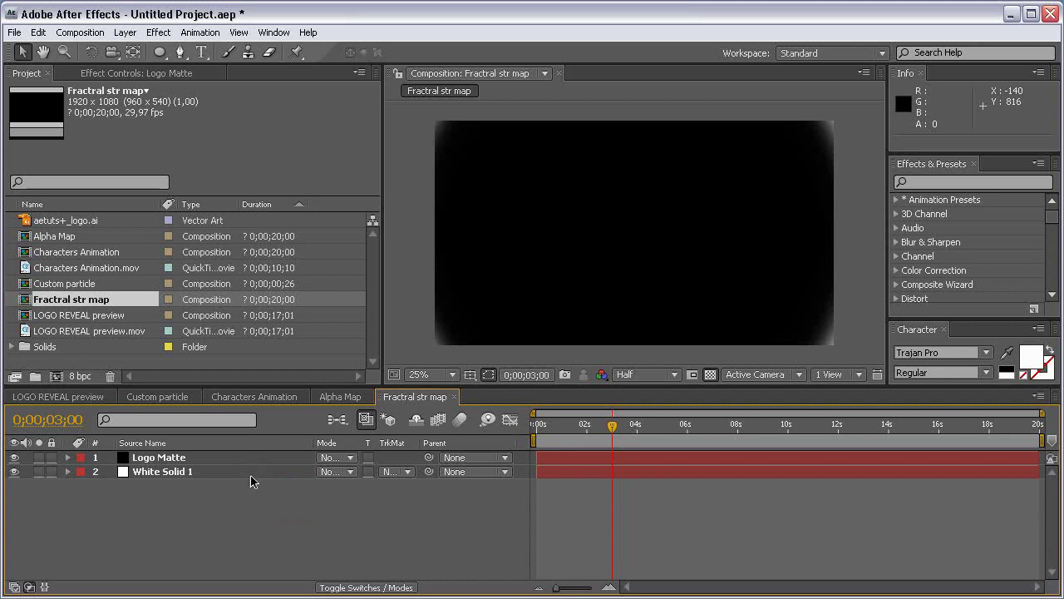
left_click(83, 237)
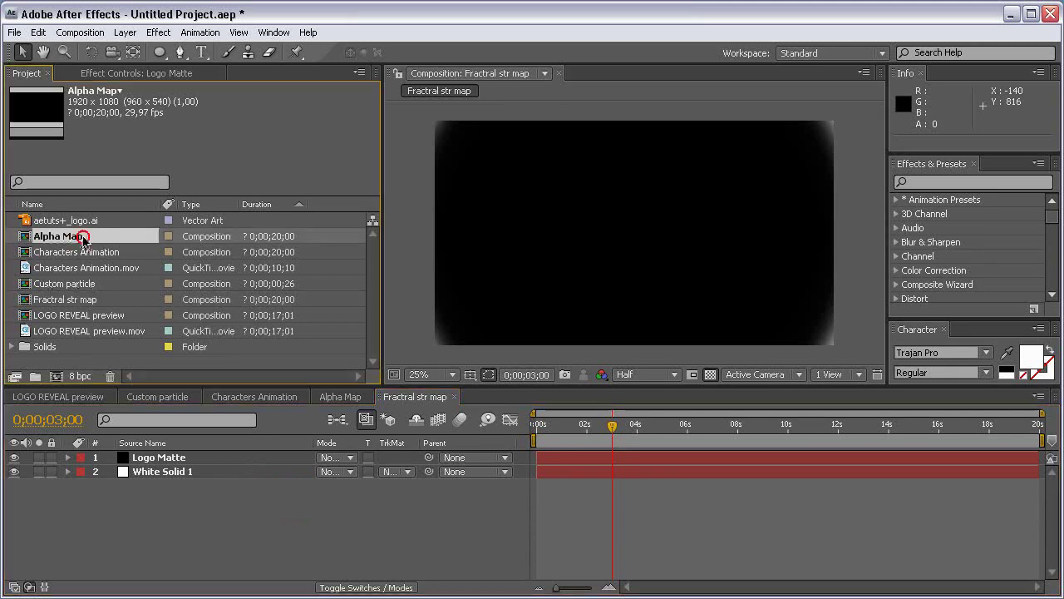
left_click(90, 304, "ctrl")
left_click_drag(118, 304, 60, 381)
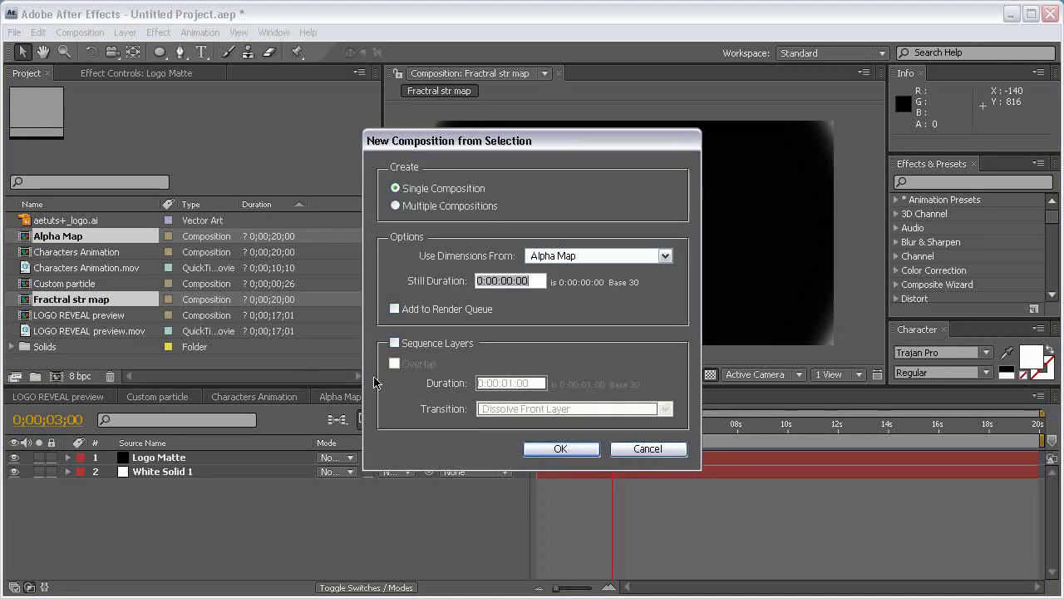
left_click(564, 448)
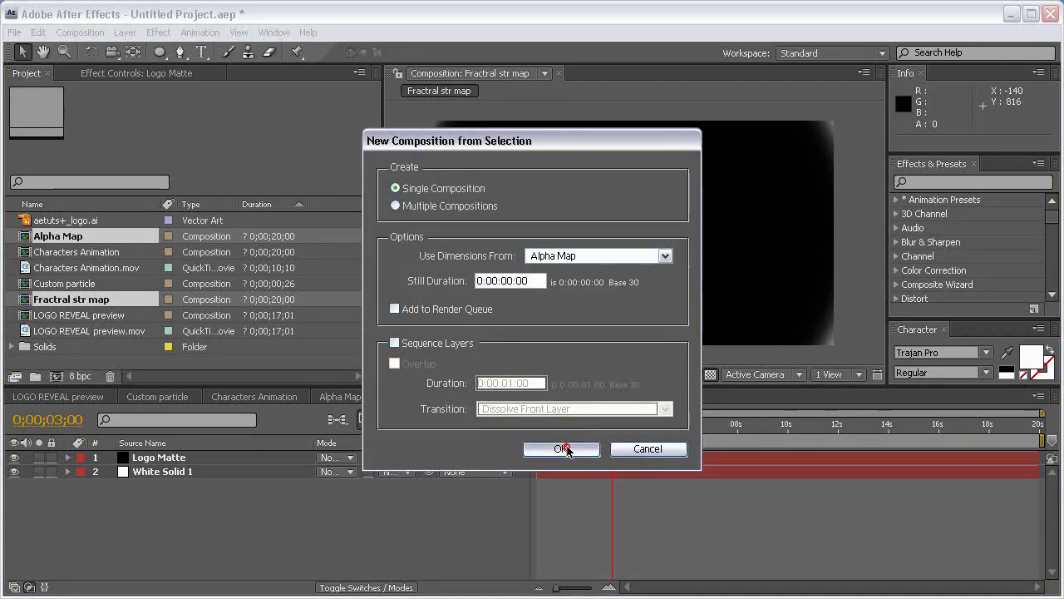
left_click(333, 498)
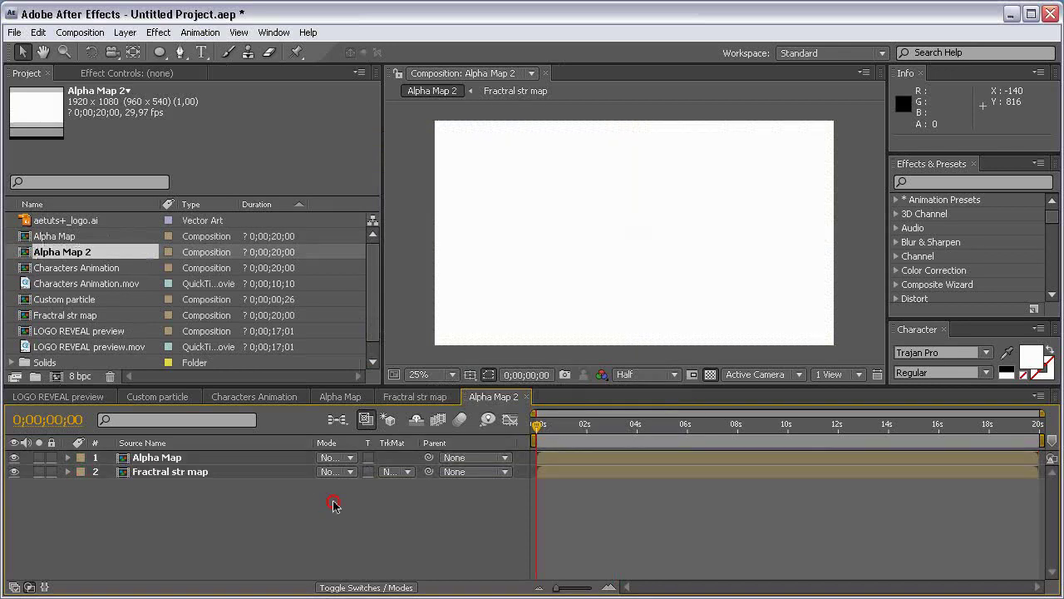
Step: Rename the new Alpha Map 2 composition as Logo Reveal
left_click(75, 34)
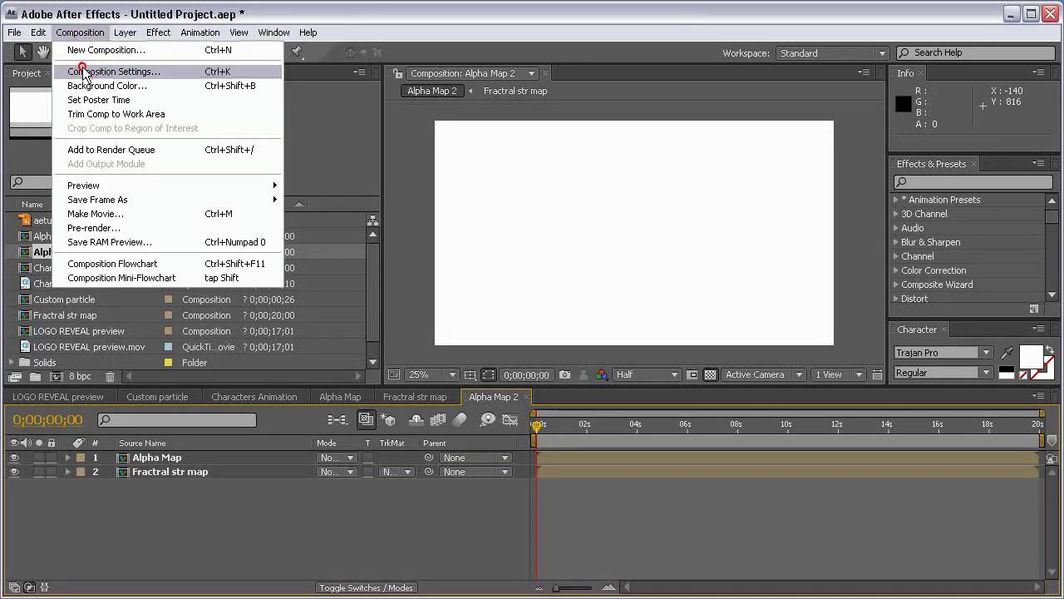
left_click(83, 68)
type("Logo Reveal")
left_click(695, 413)
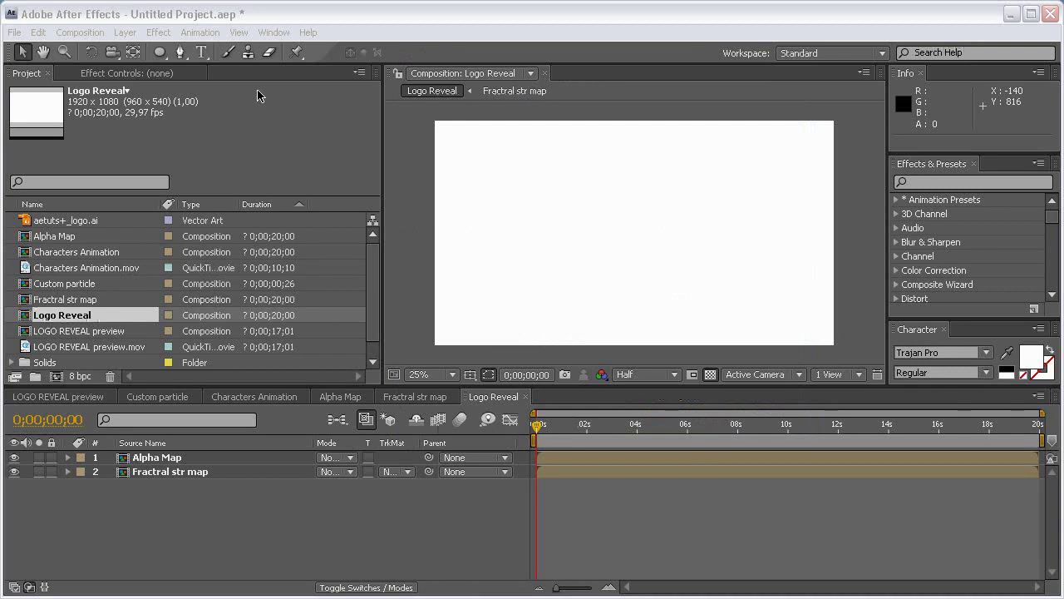
left_click(158, 31)
left_click(341, 335)
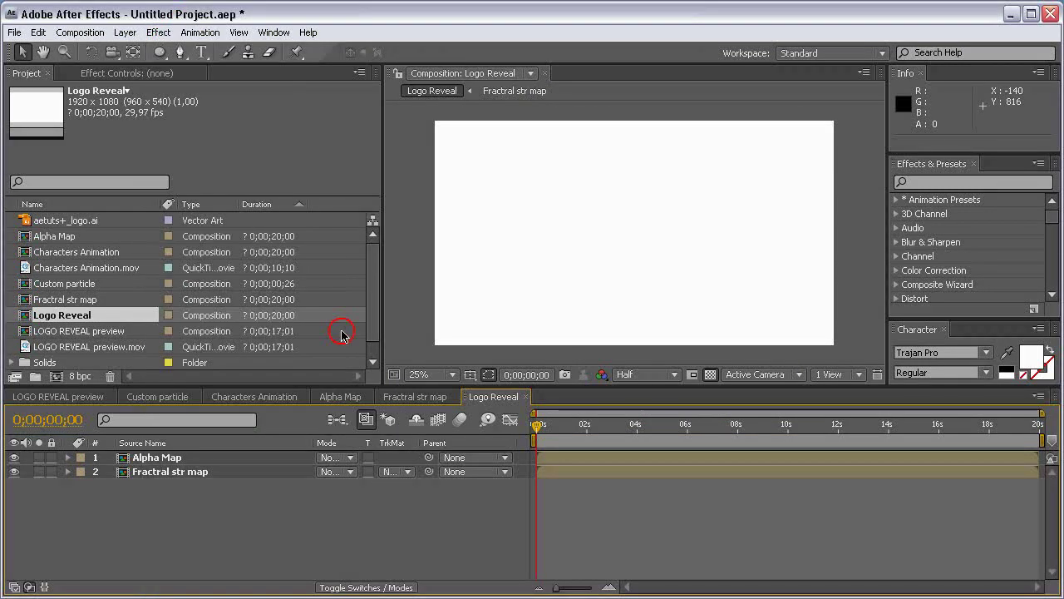
Step: Add a white 1920 x 1080 solid named Form and hide the Alpha Map and Fractral str map layers
left_click(127, 34)
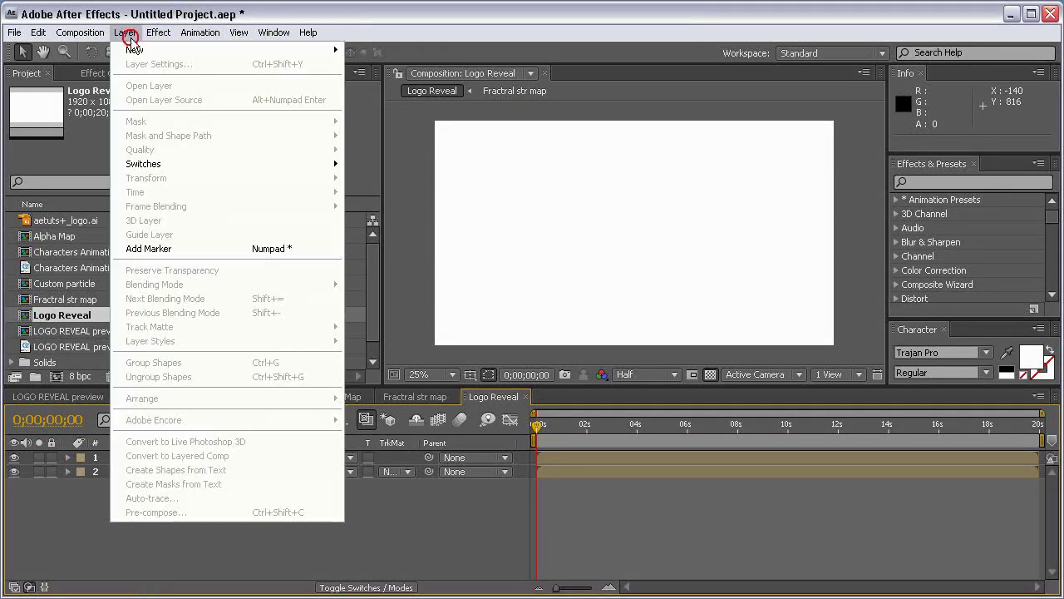
mouse_move(135, 49)
left_click(442, 64)
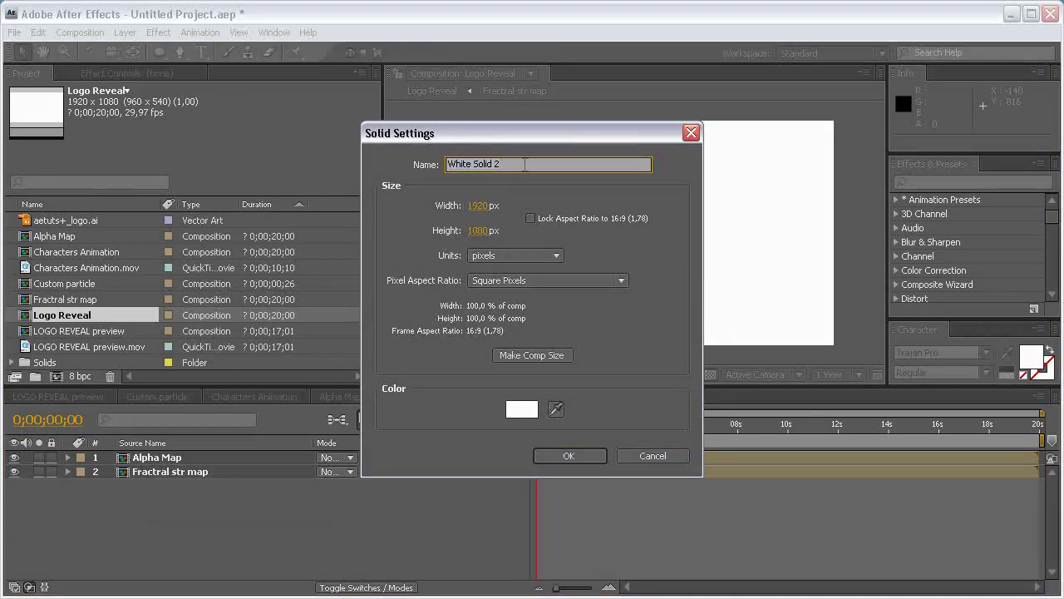
type("Form")
key("Return")
left_click_drag(13, 472, 16, 489)
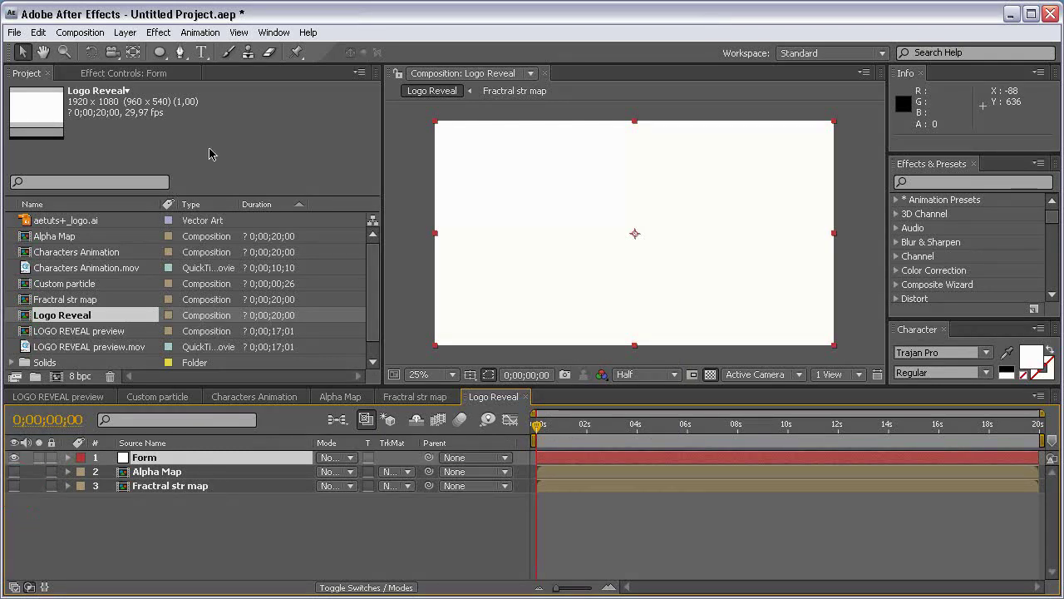
Step: Apply the Trapcode Form effect to the Form solid and turn off the transparency grid in the composition view
left_click(158, 32)
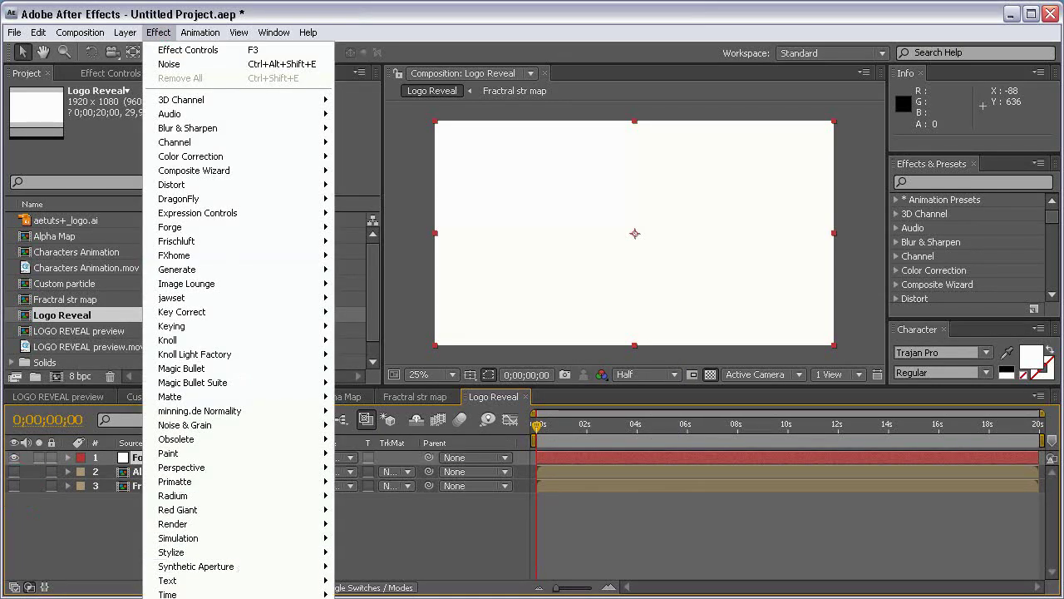
left_click(349, 474)
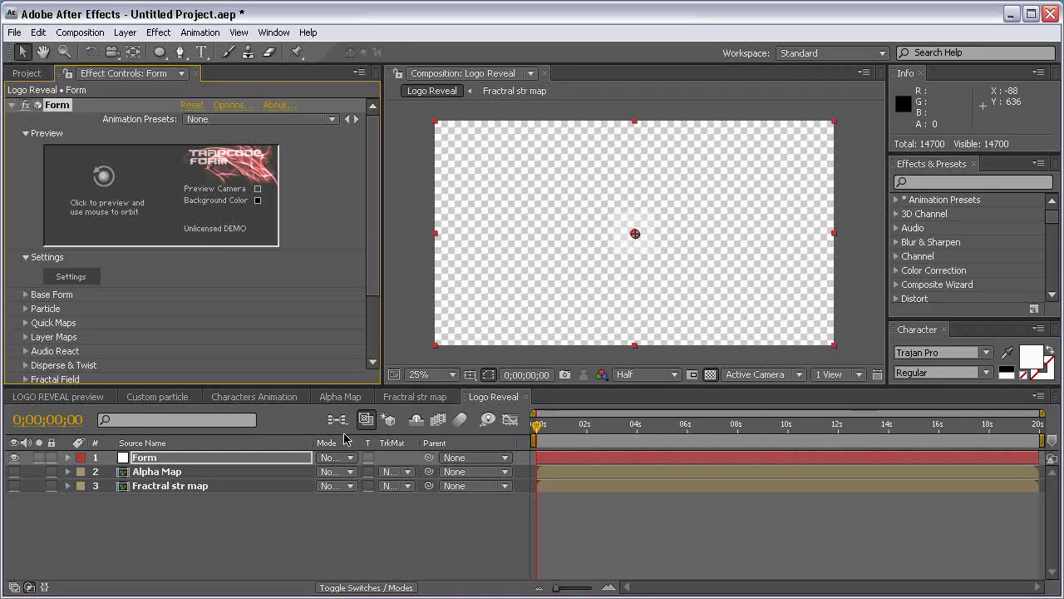
left_click(710, 374)
scroll(672, 258, "up", 2)
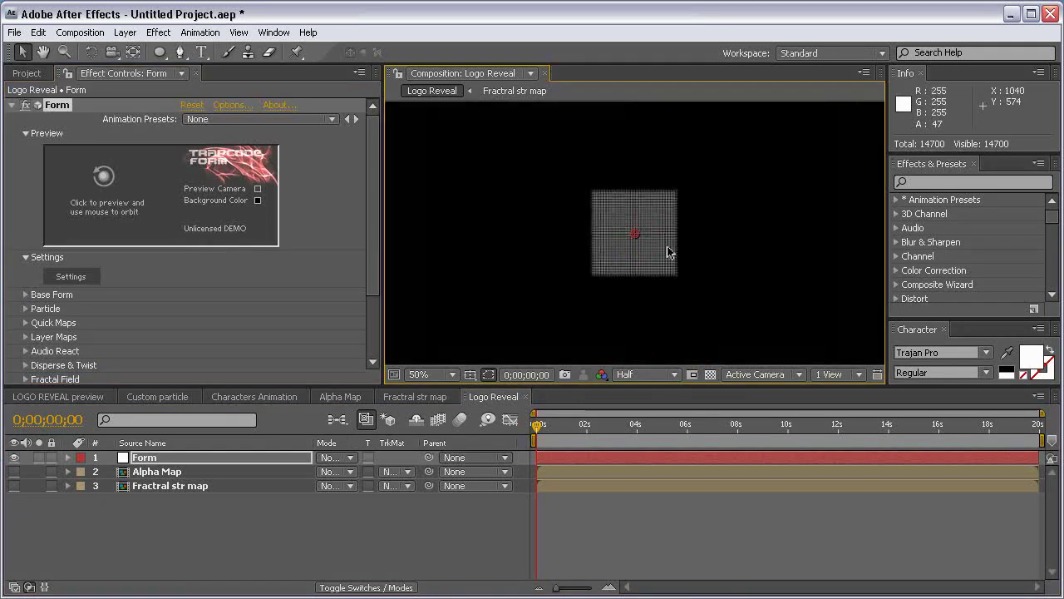
Step: In the Form effect's Base Form settings, keep Box - Grid as the base form and stretch Size X to 1510
left_click(26, 257)
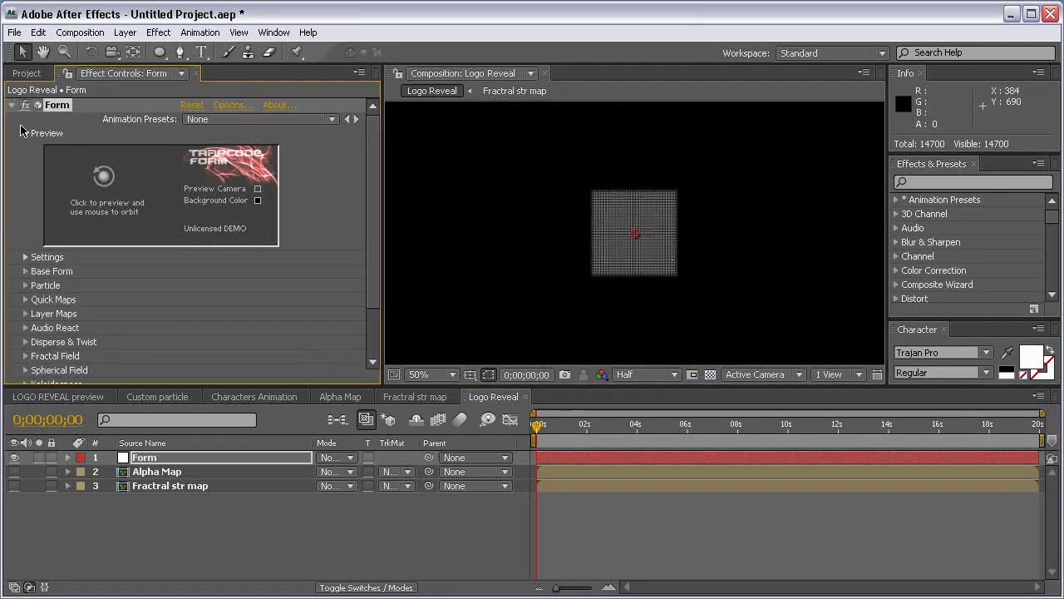
left_click(26, 133)
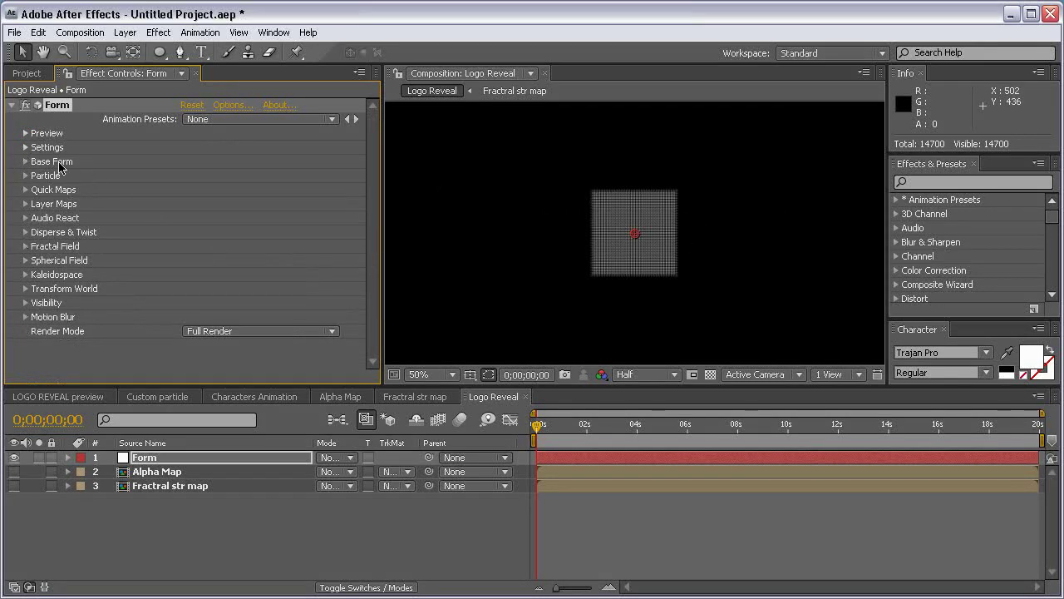
left_click(26, 161)
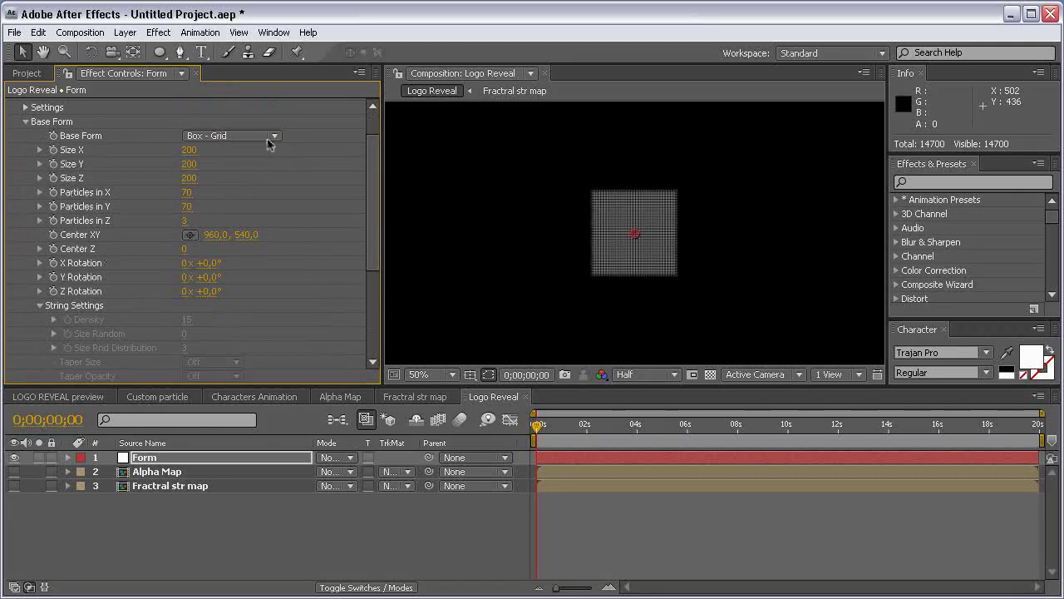
left_click(239, 138)
left_click(230, 140)
left_click_drag(184, 155, 284, 143)
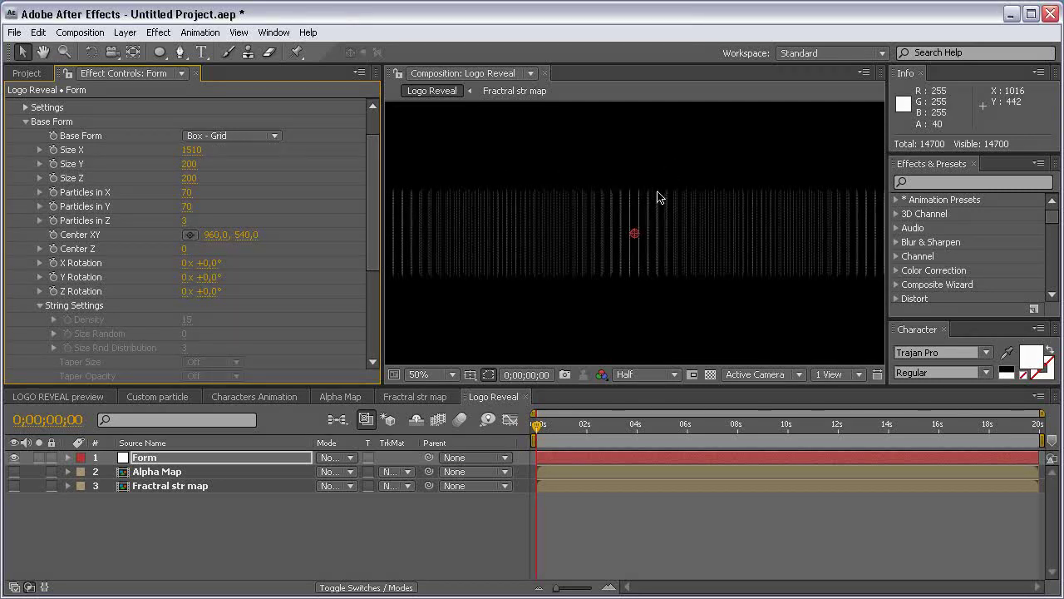
Step: Copy the width value 1920 from the Logo Reveal composition's settings, leaving those settings unchanged
left_click(80, 32)
left_click(91, 75)
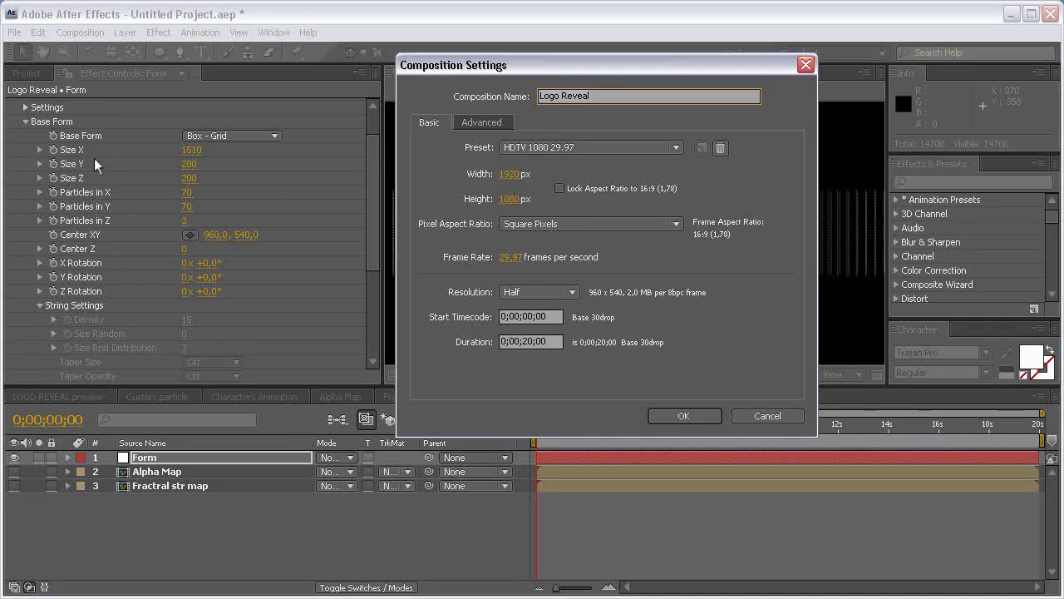
left_click(516, 173)
right_click(509, 173)
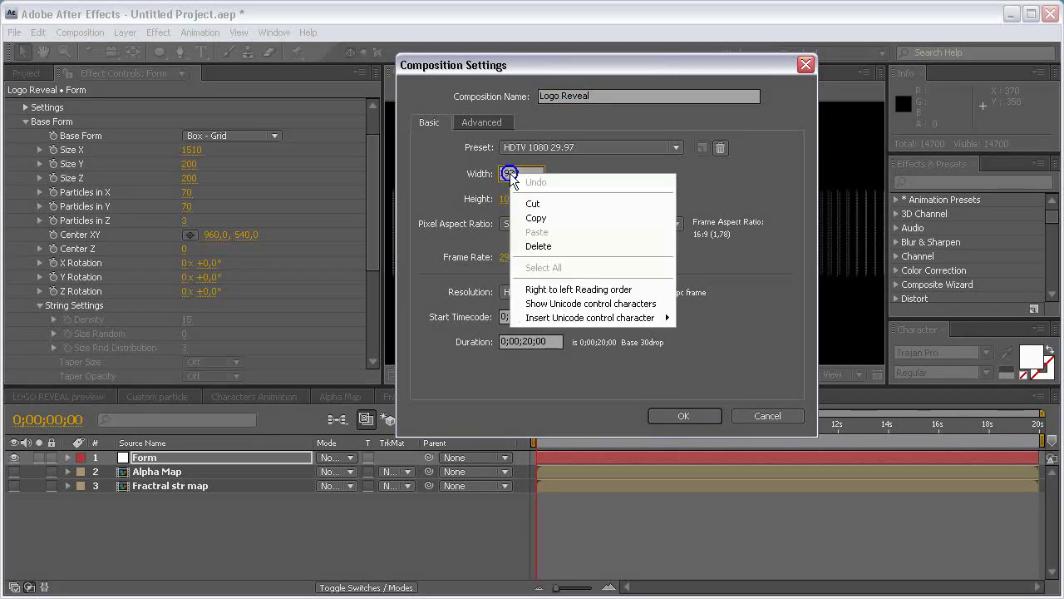
left_click(563, 218)
left_click(763, 415)
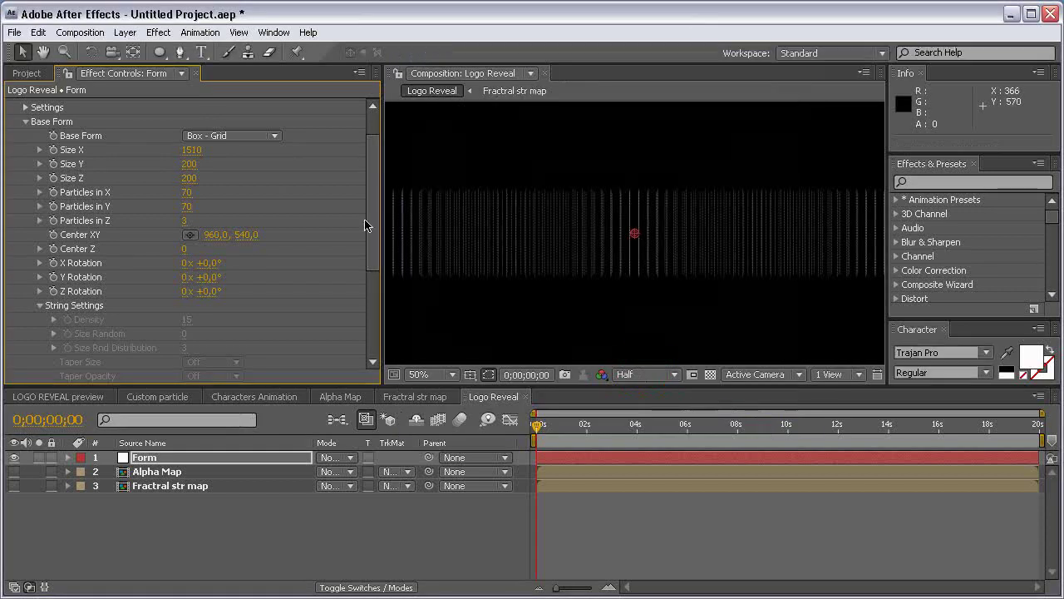
Step: Set the Form grid's Size X to the copied 1920 and its Size Y to 1080
left_click(186, 151)
right_click(188, 149)
left_click(259, 207)
left_click(189, 165)
type("1080")
key("Return")
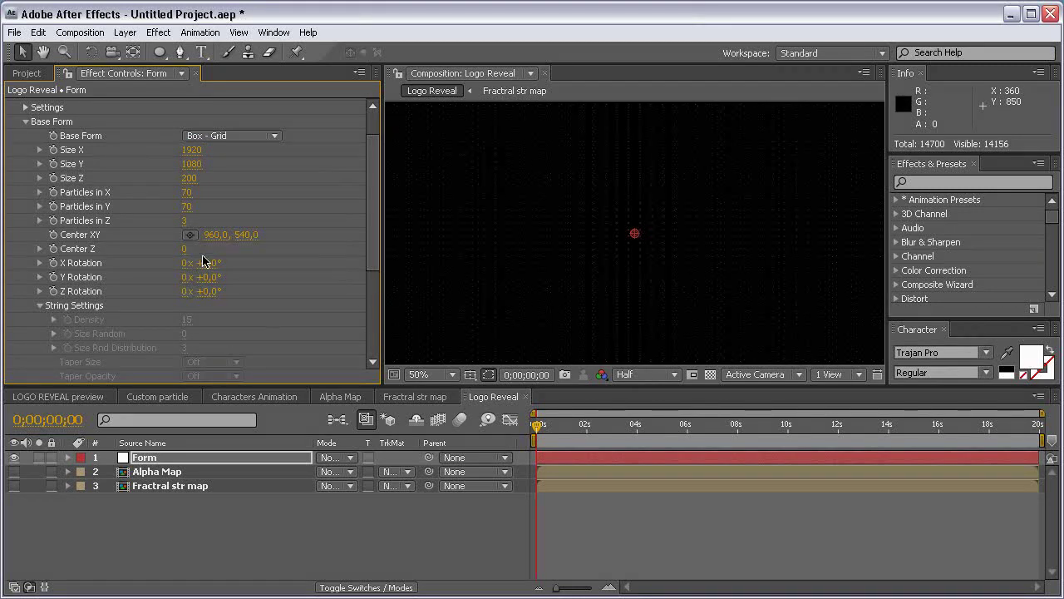
Step: Set the composition preview to Full resolution and reduce the Form grid's Particles in Z to 1
left_click(638, 374)
left_click(638, 410)
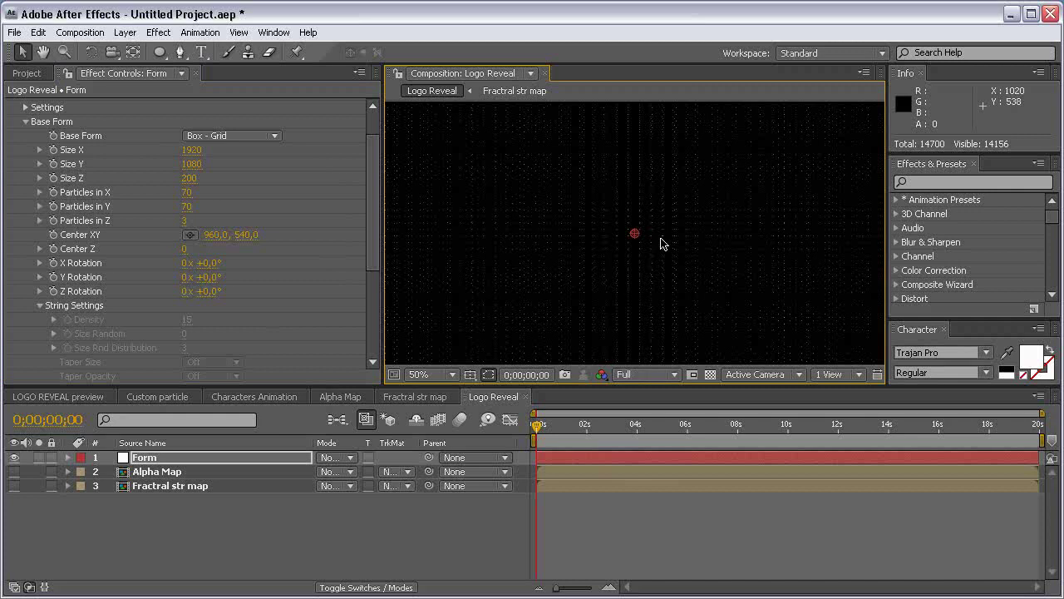
key("period")
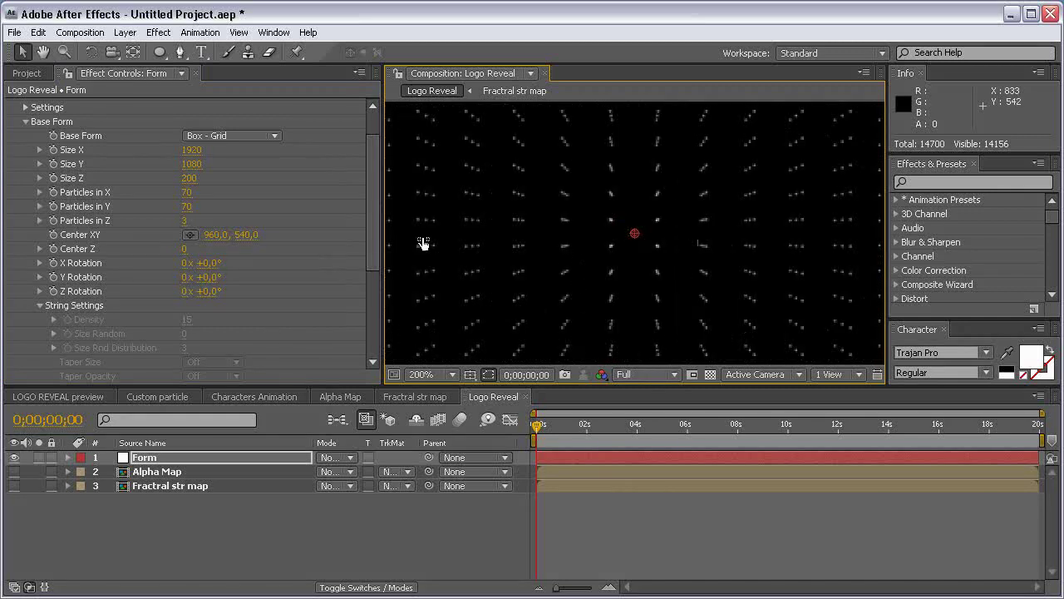
left_click(186, 223)
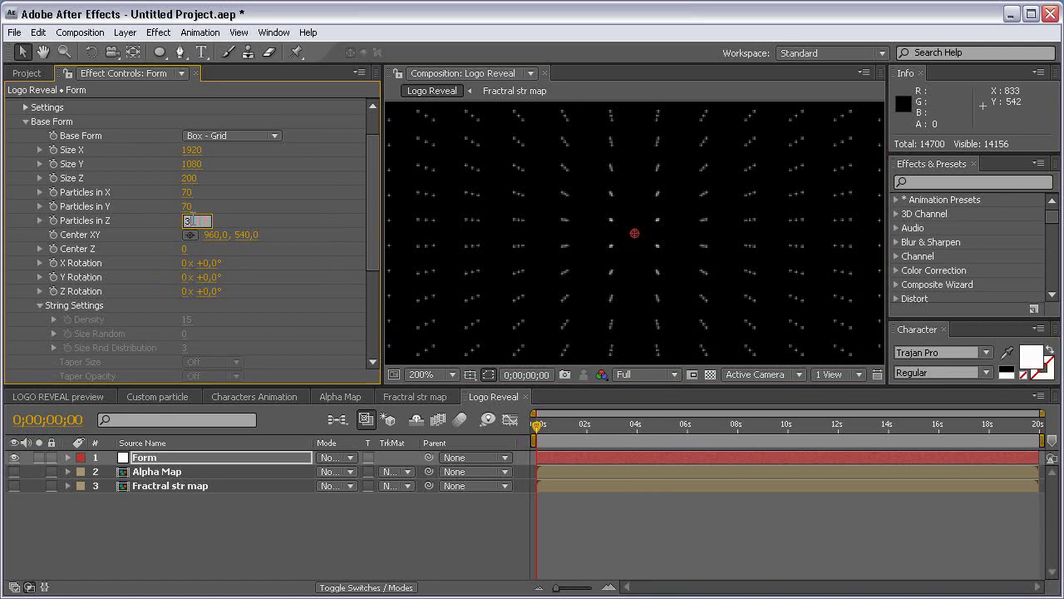
type("1")
key("Return")
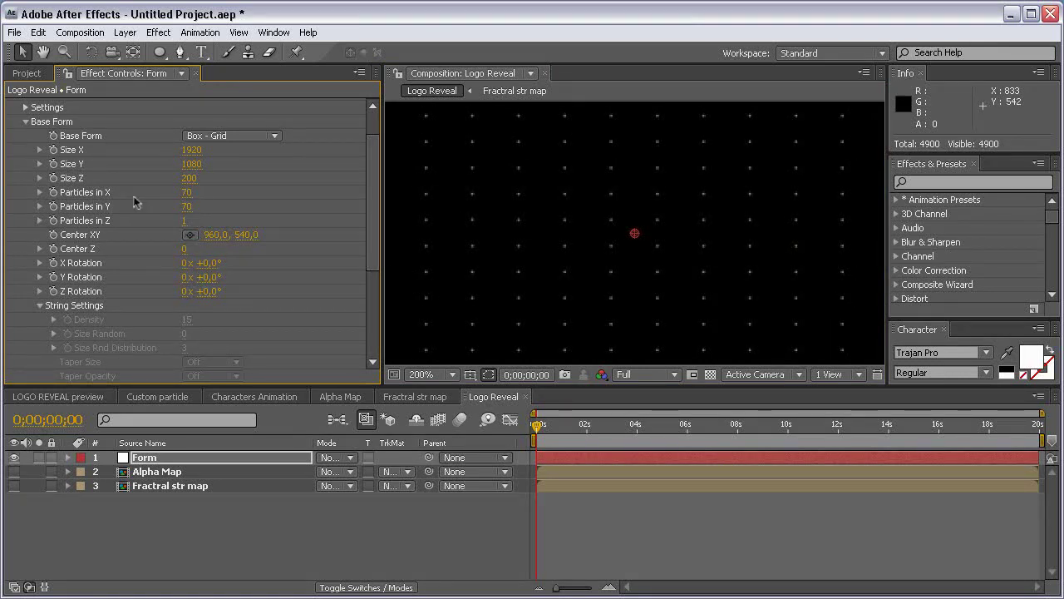
Step: Set the Form grid's Particles in X to 1920 and Particles in Y to 1080
left_click(193, 149)
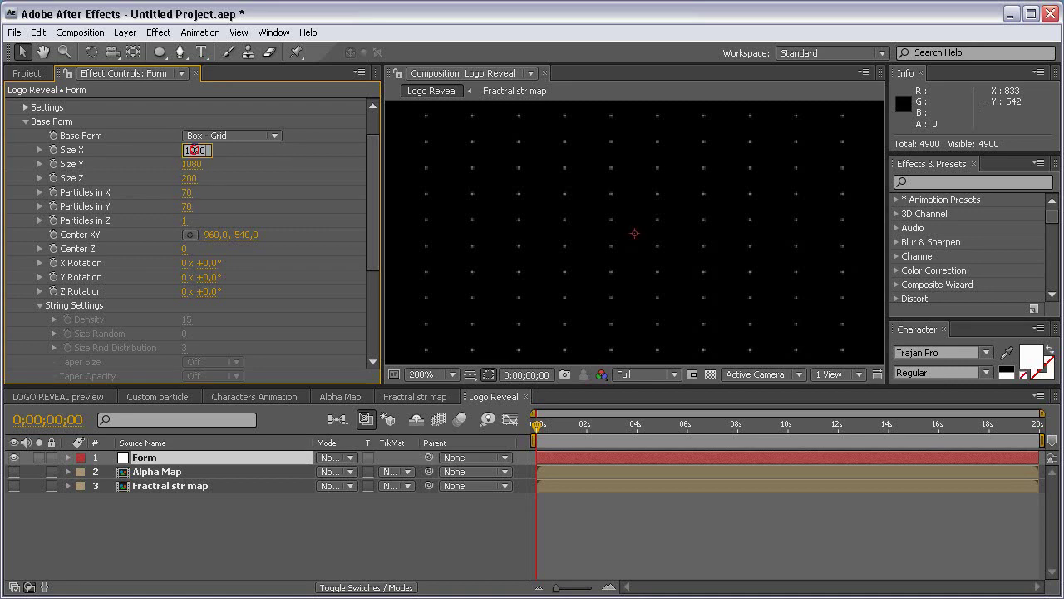
left_click(188, 194)
type("1920")
key("Return")
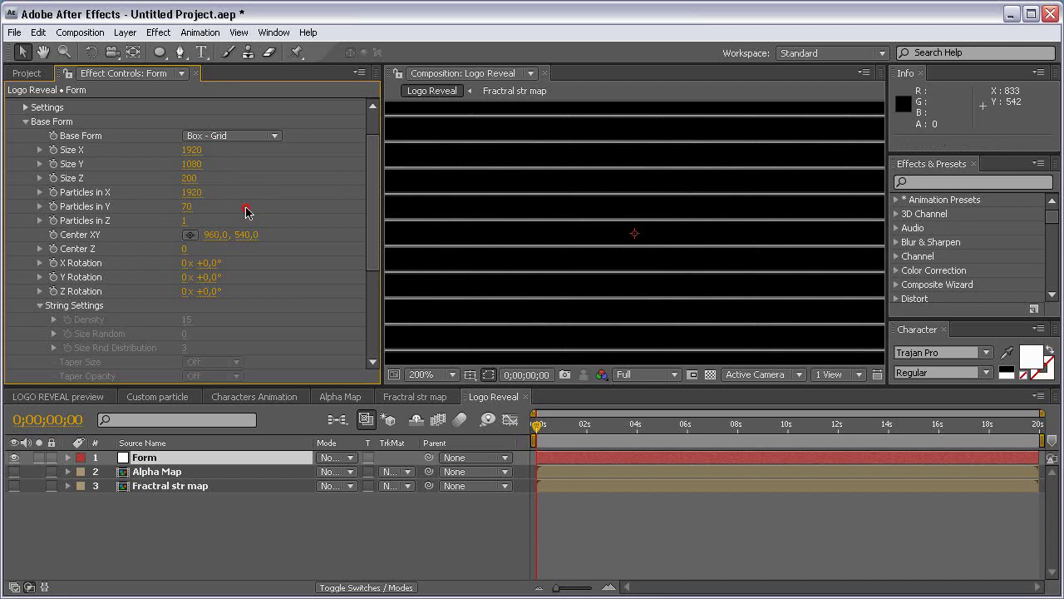
left_click(186, 206)
type("1080")
left_click(251, 207)
key("shift+slash")
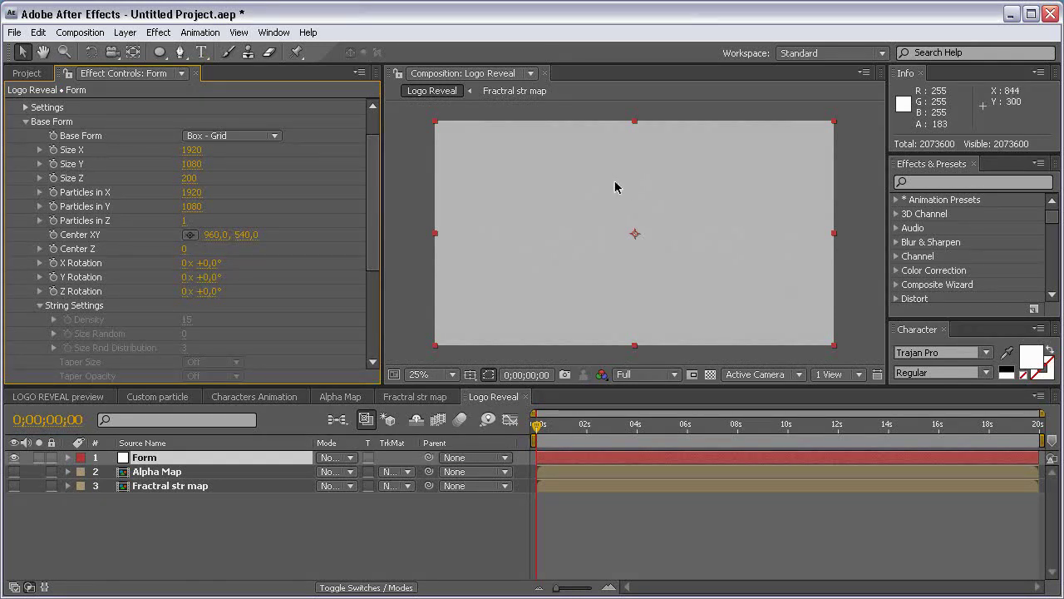
Step: Assign the Alpha Map layer to Color and Alpha in Form's Layer Maps, leaving only that map group expanded
key("h")
left_click_drag(259, 319, 255, 182)
key("v")
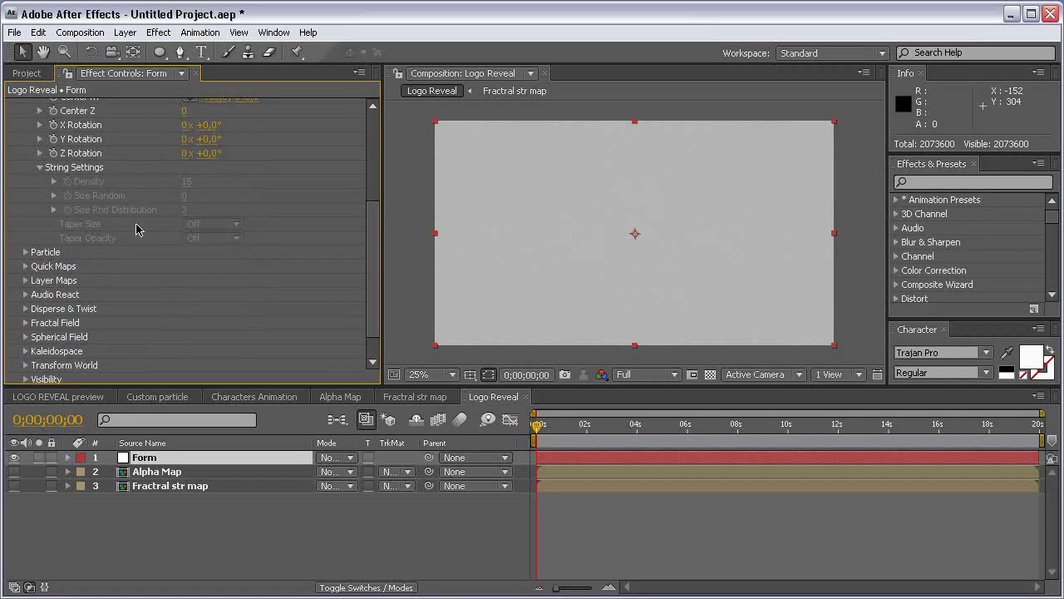
left_click(25, 281)
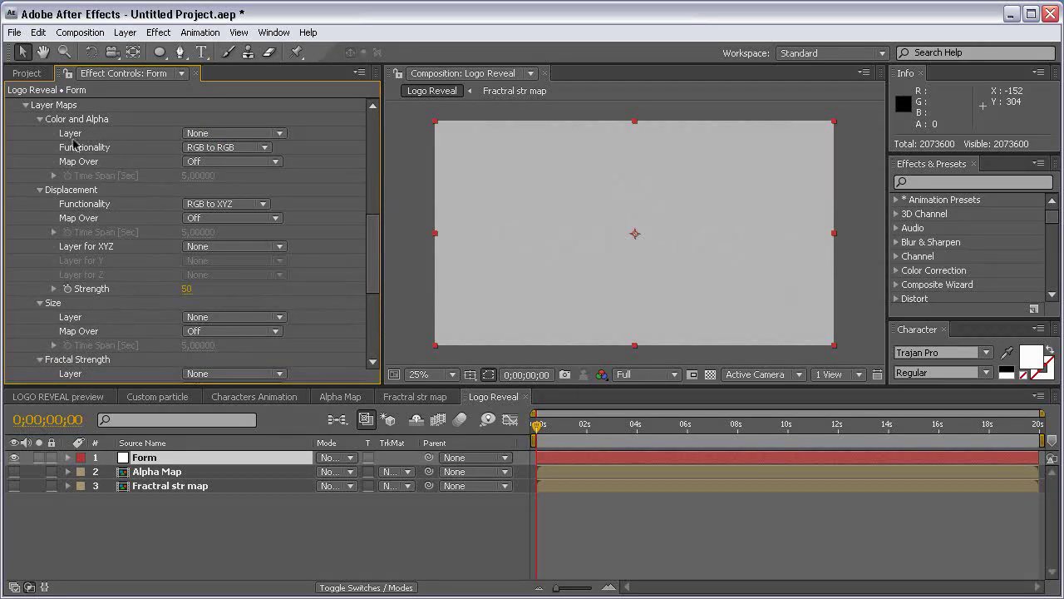
left_click(206, 136)
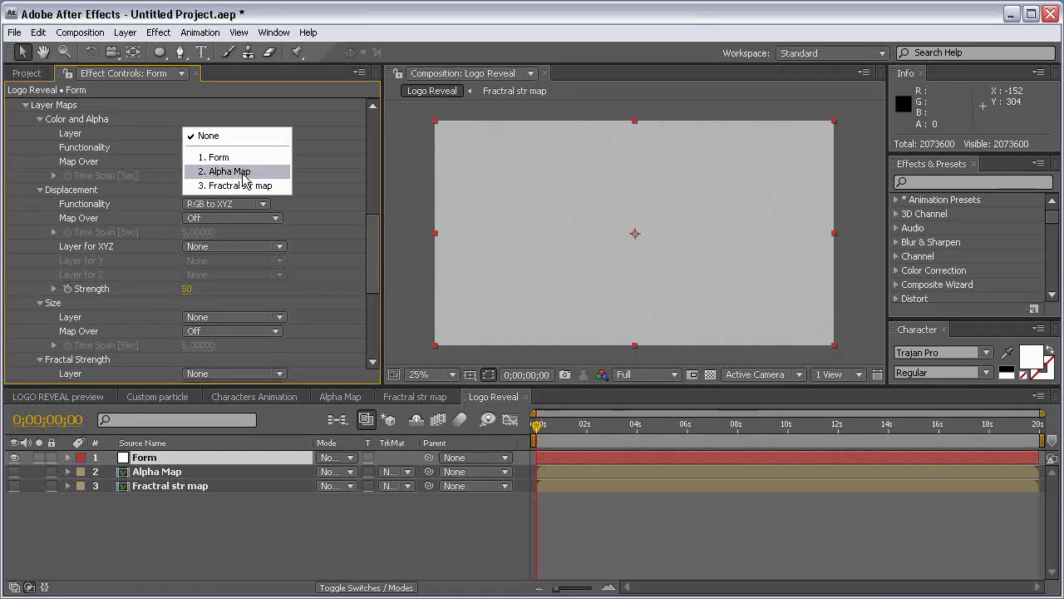
left_click(237, 171)
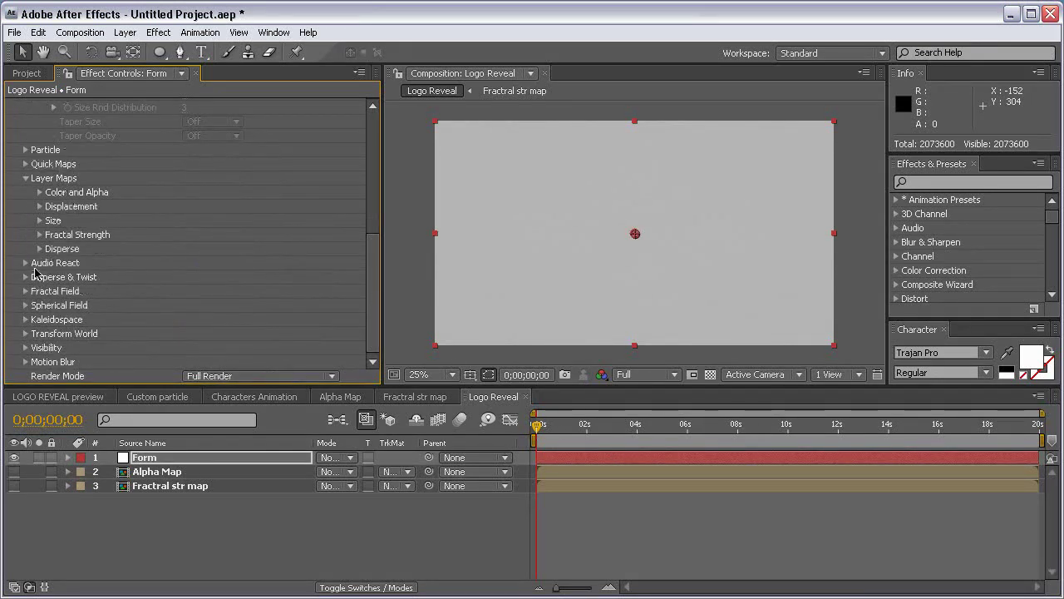
left_click(39, 193)
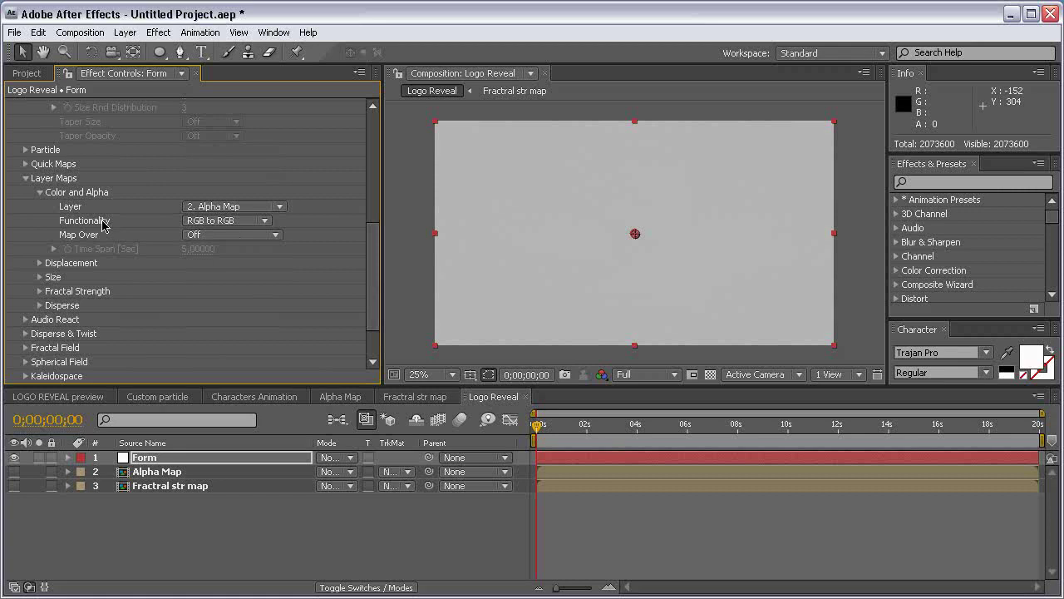
Step: Set Form's Color and Alpha map to RGBA to RGBA mapped over XY, and preview the reveal around 0;00;00;28
left_click(236, 227)
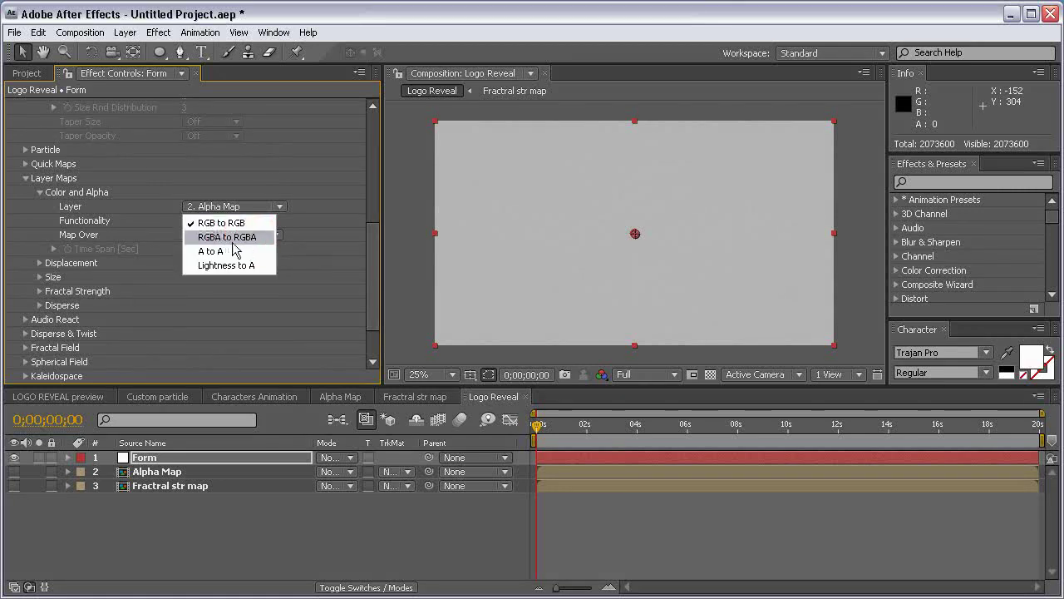
left_click(253, 240)
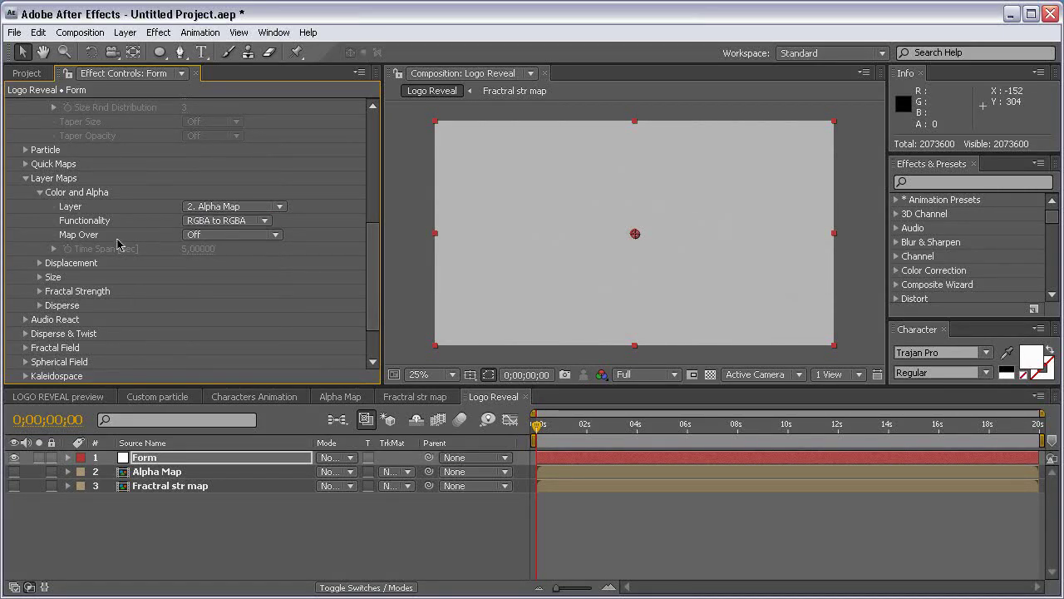
left_click(238, 242)
left_click(239, 251)
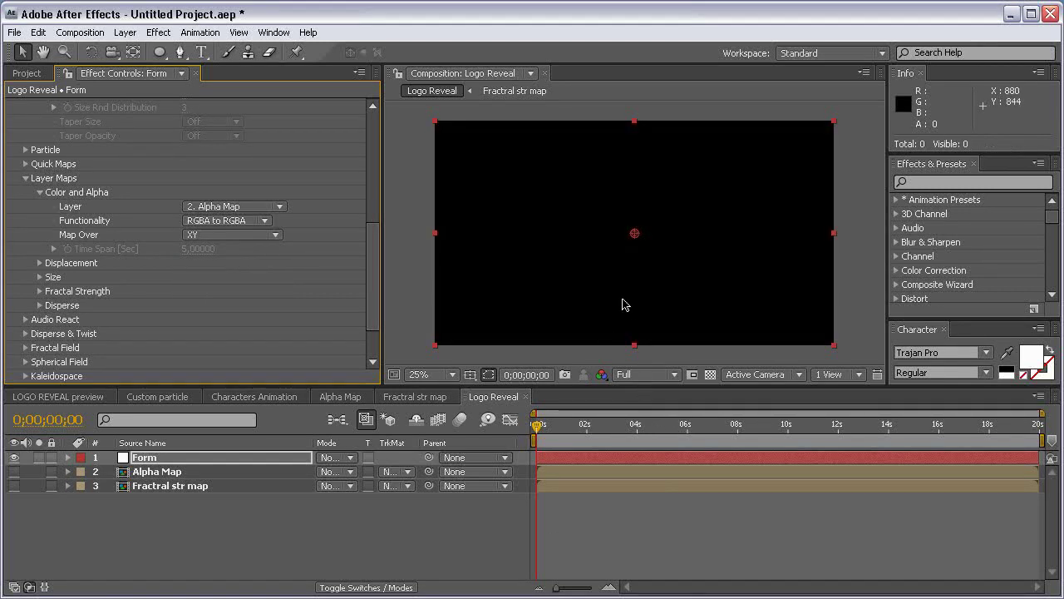
left_click(612, 426)
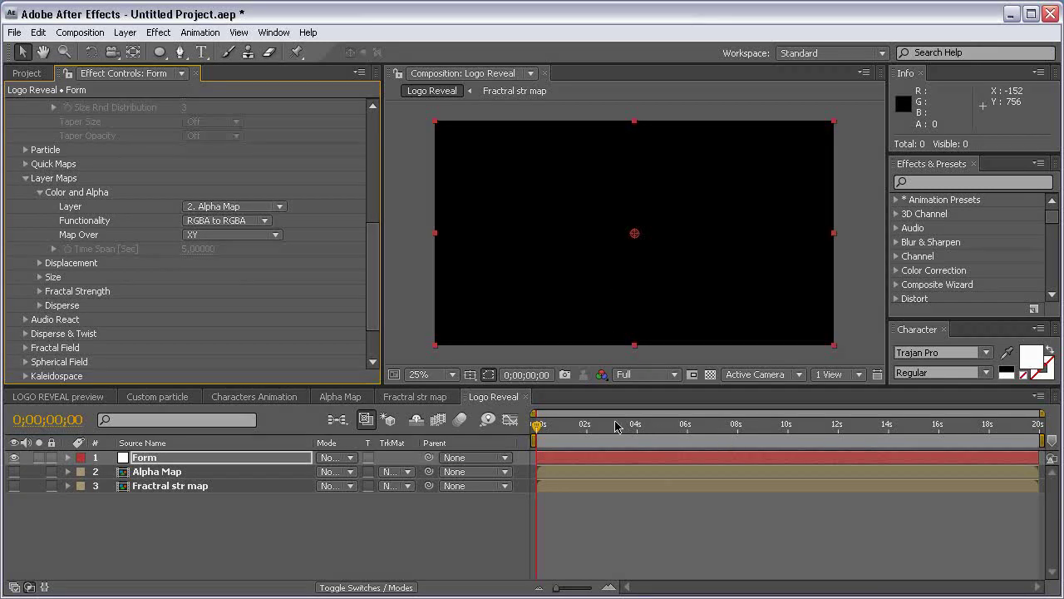
left_click_drag(612, 427, 559, 428)
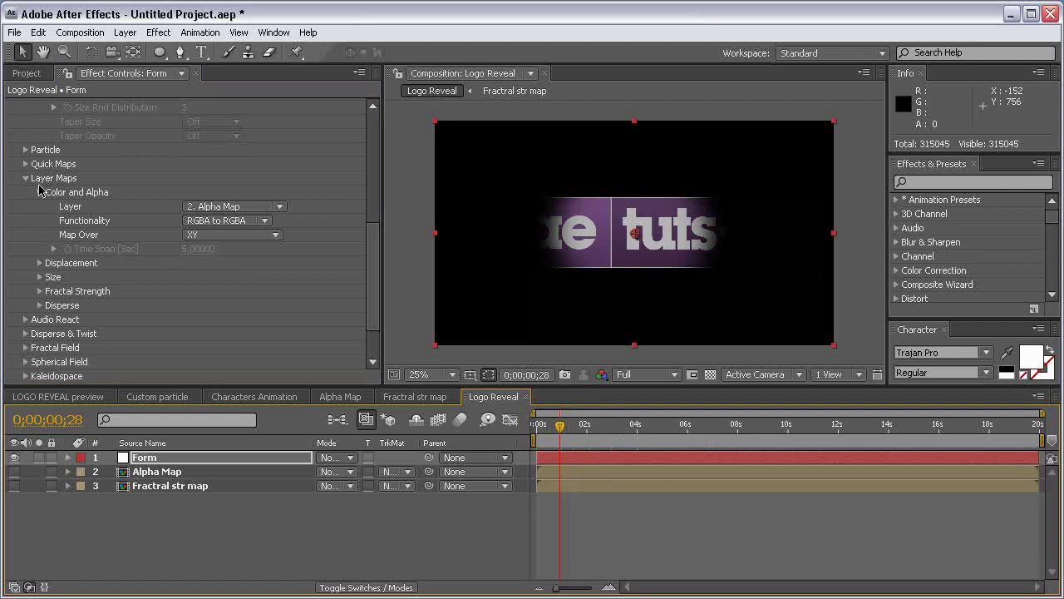
Step: Assign the Fractral str map layer to Form's Fractal Strength map and map it over XY
left_click(39, 291)
left_click(201, 306)
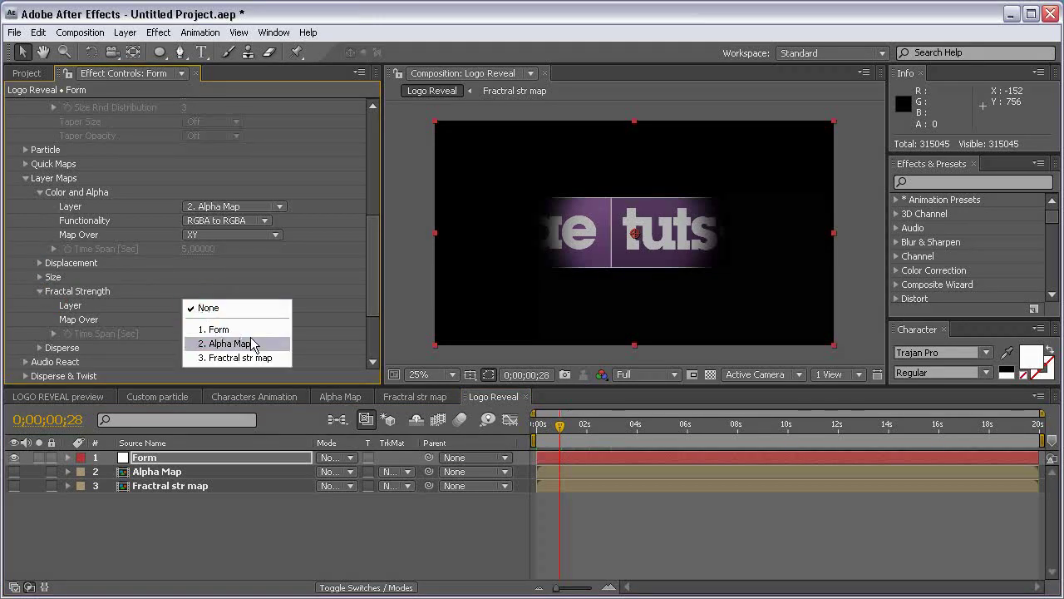
left_click(260, 358)
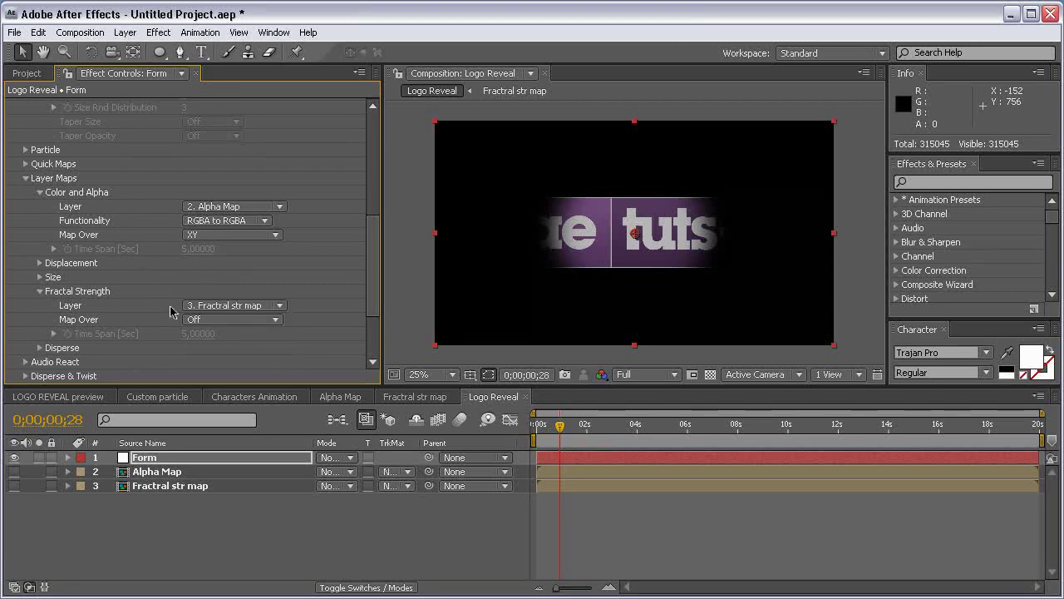
left_click(209, 321)
left_click(227, 336)
Step: Set the Form particles' Opacity to 15
mouse_move(373, 252)
left_mouse_down()
mouse_move(373, 264)
mouse_move(374, 243)
left_mouse_up()
left_click(27, 234)
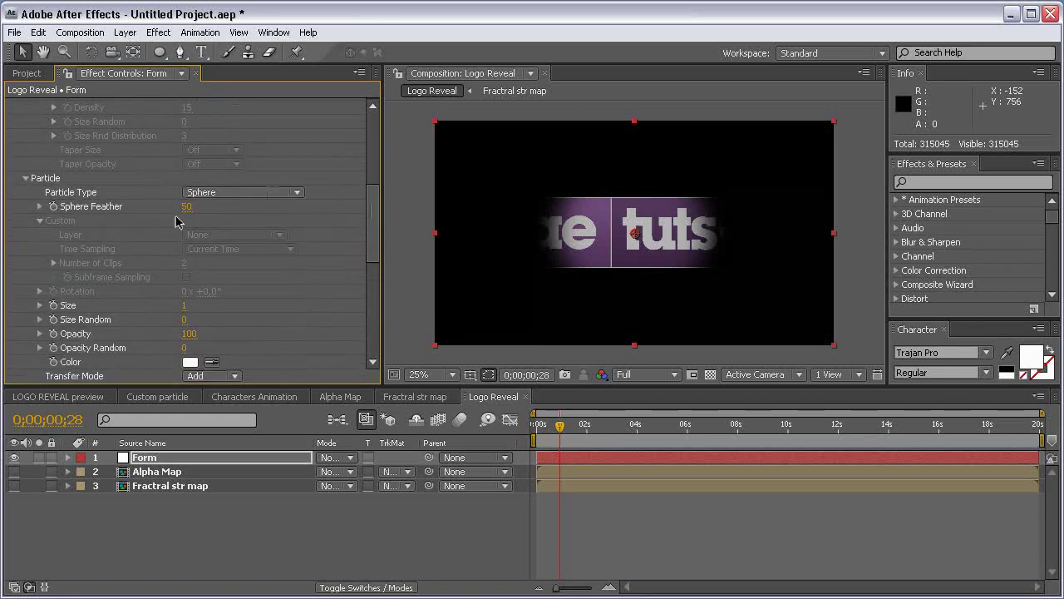
left_click(189, 336)
type("15")
key("Return")
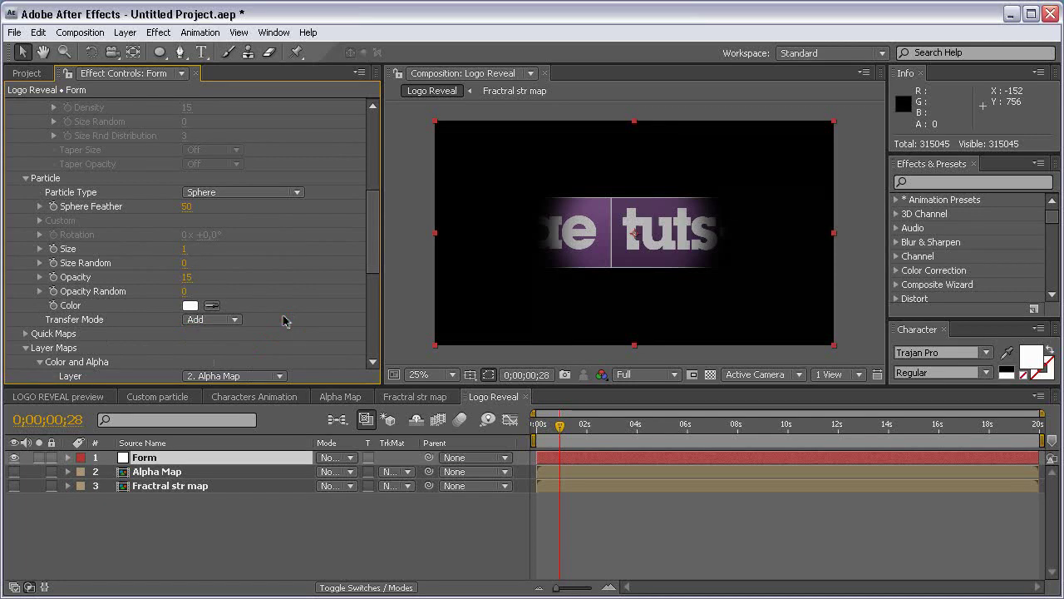
Step: Double the Form grid's density by setting Particles in X to 3840 and Particles in Y to 2160
left_click_drag(374, 249, 373, 133)
left_click(201, 209)
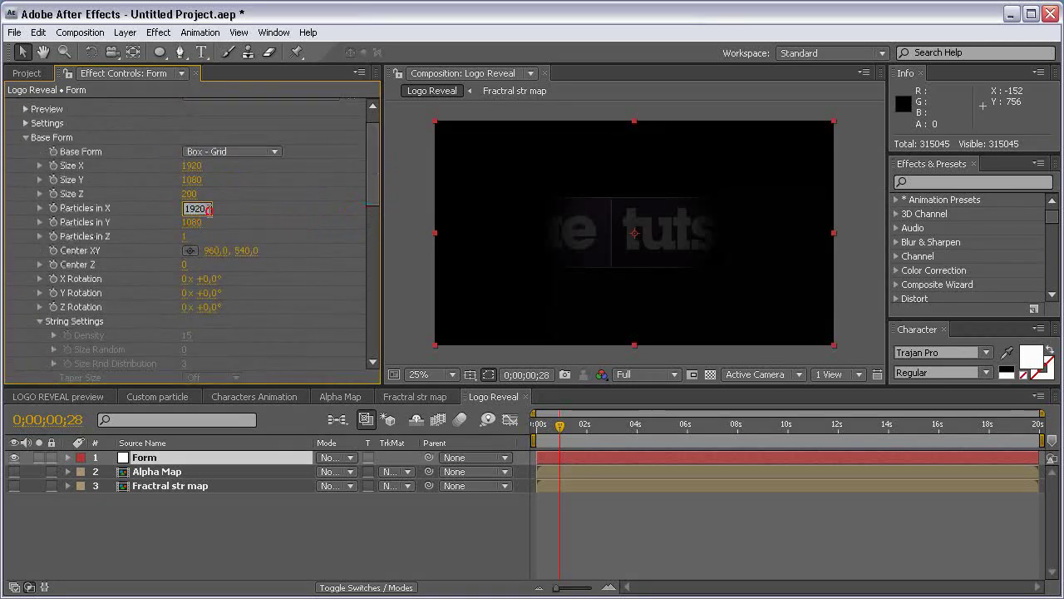
type("*")
type("2")
key("Return")
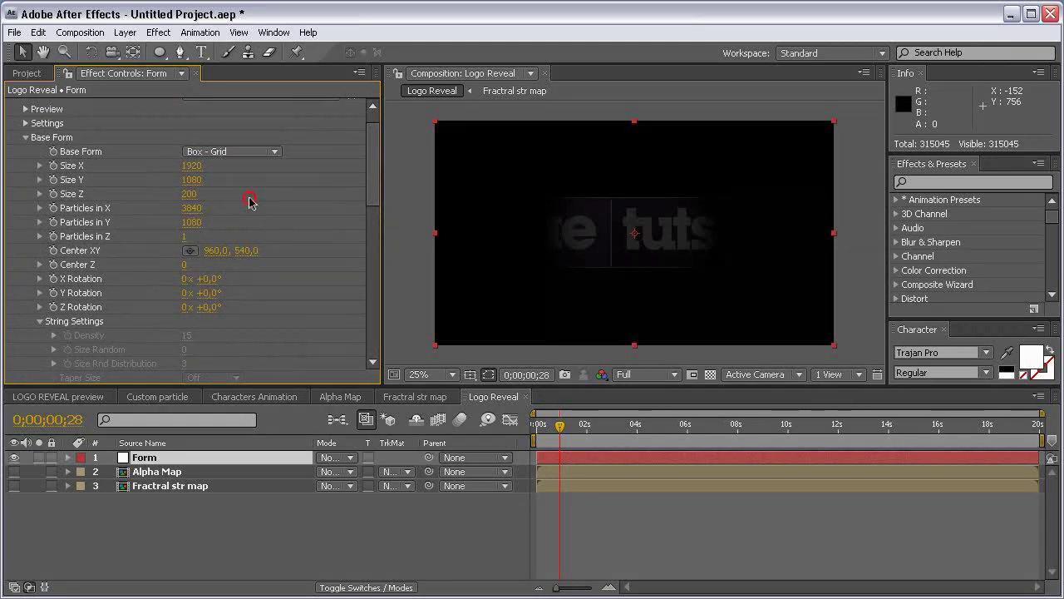
left_click(196, 223)
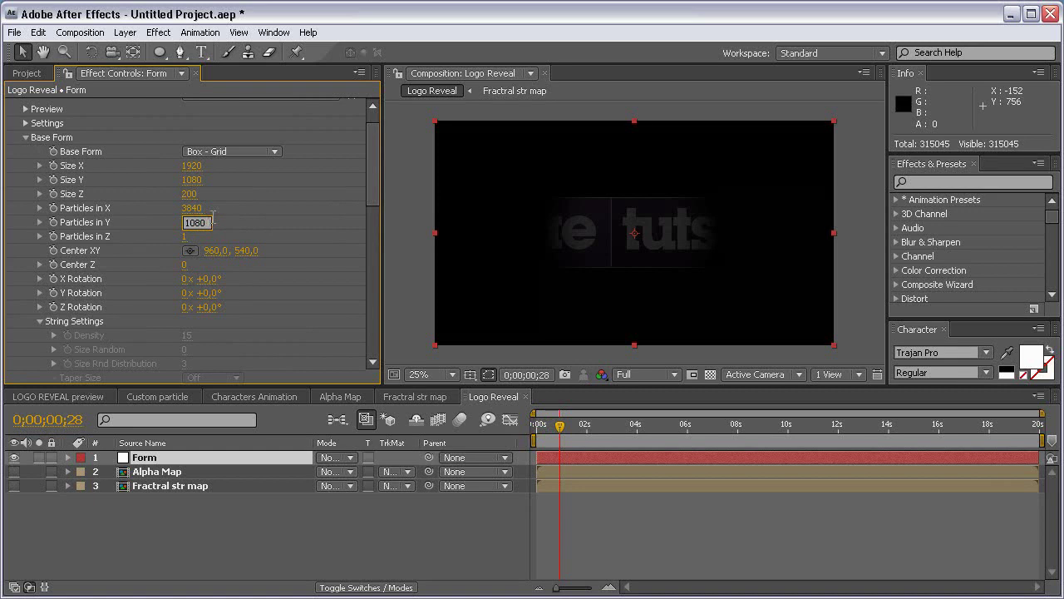
type("*2")
key("Return")
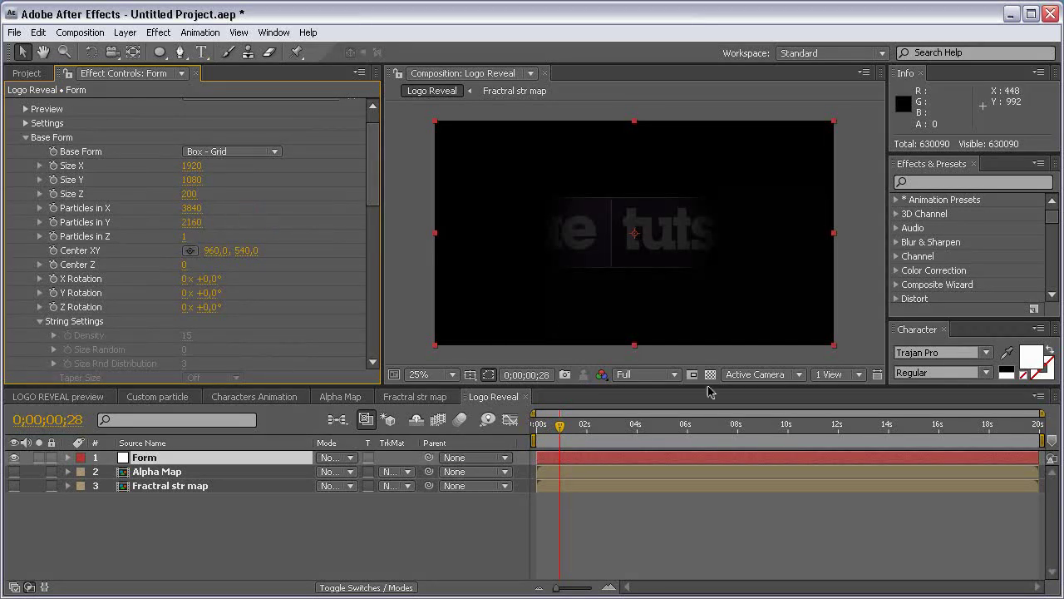
Step: Set the composition preview to Half resolution and move the current time to 0;00;04;12
left_click(658, 379)
left_click(635, 428)
left_click_drag(559, 425, 647, 425)
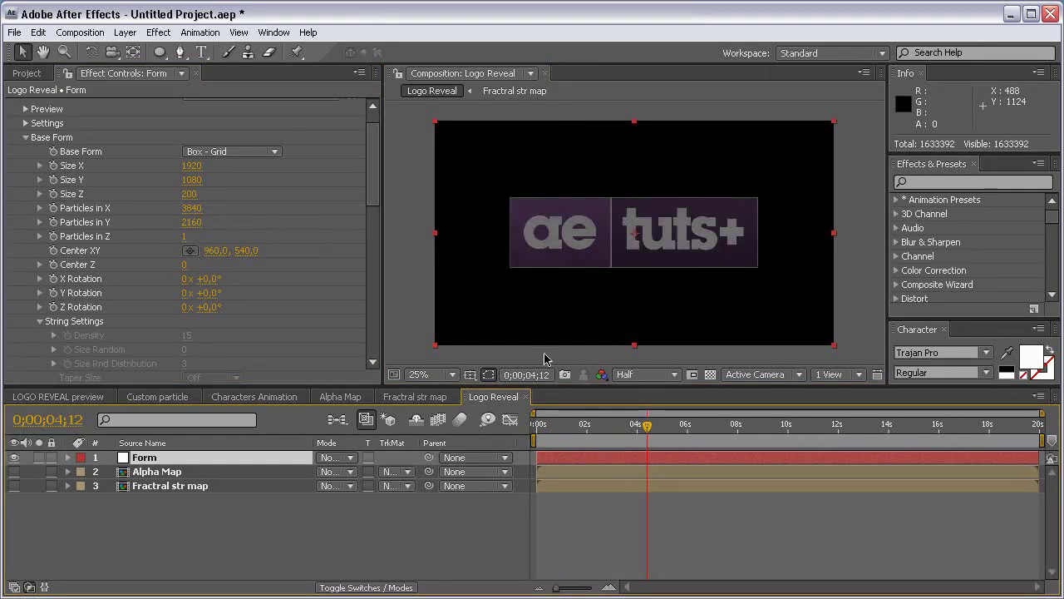
Step: Set Displace to 150 in Form's Fractal Field settings
left_click_drag(371, 183, 366, 335)
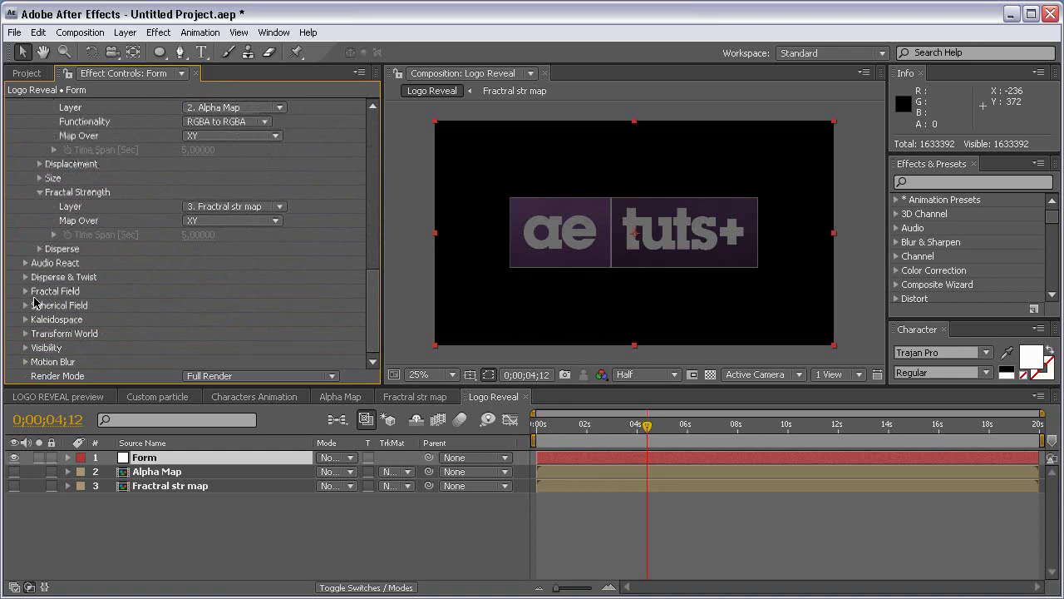
left_click(25, 291)
scroll(199, 276, "down", 5)
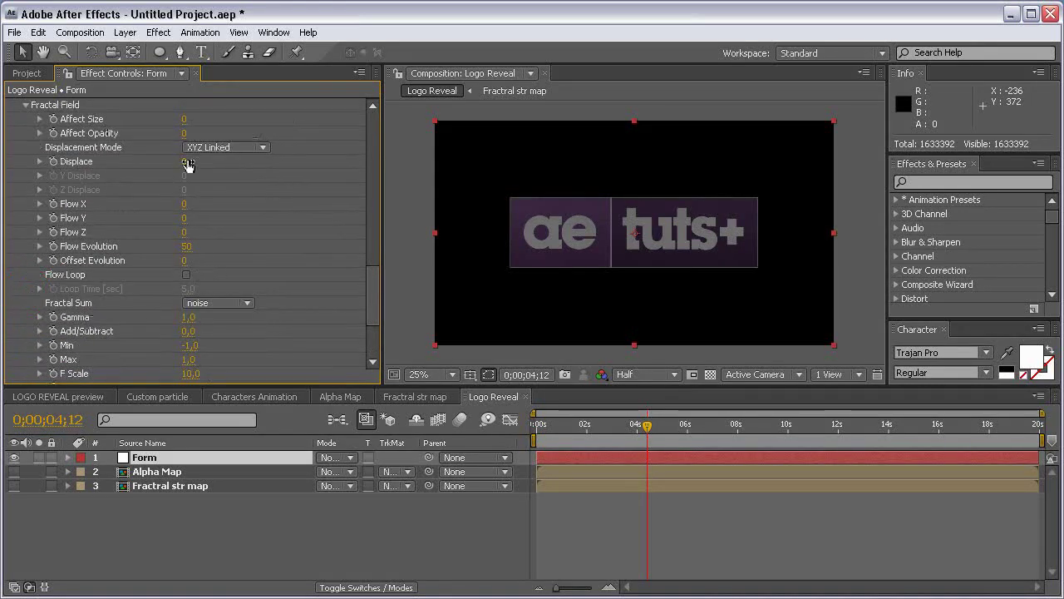
left_click_drag(188, 165, 291, 170)
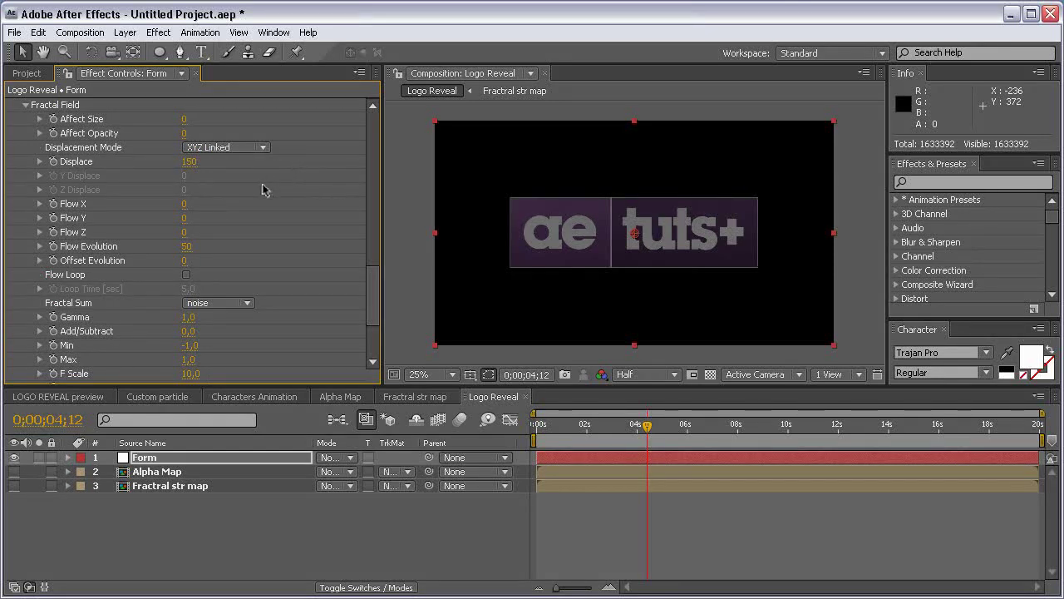
Step: Set the Fractal Field's Flow X to 25, Flow Y to -40 and Flow Evolution to 30
left_click(186, 206)
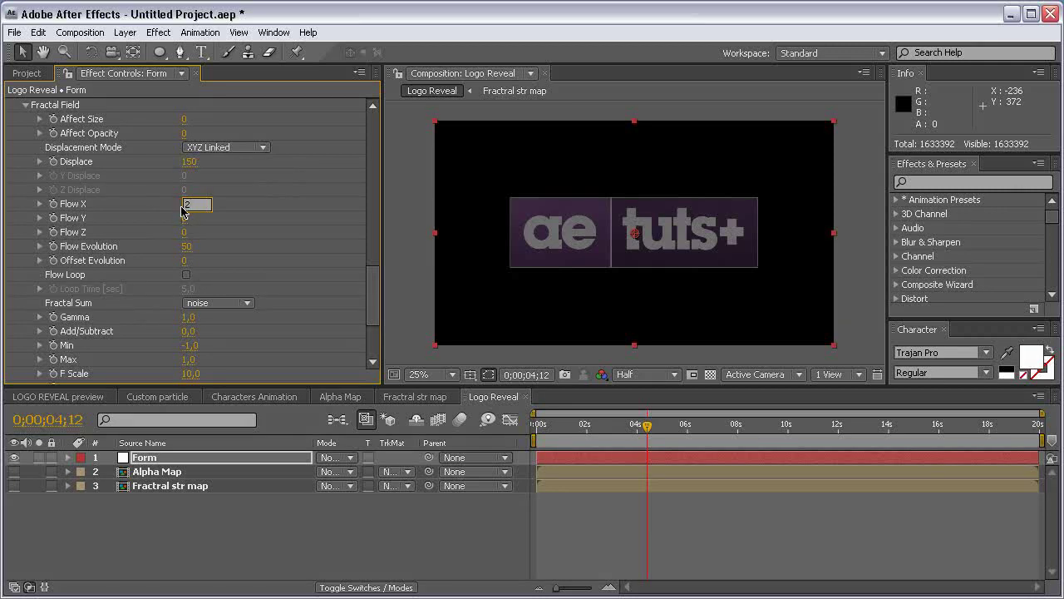
key("Return")
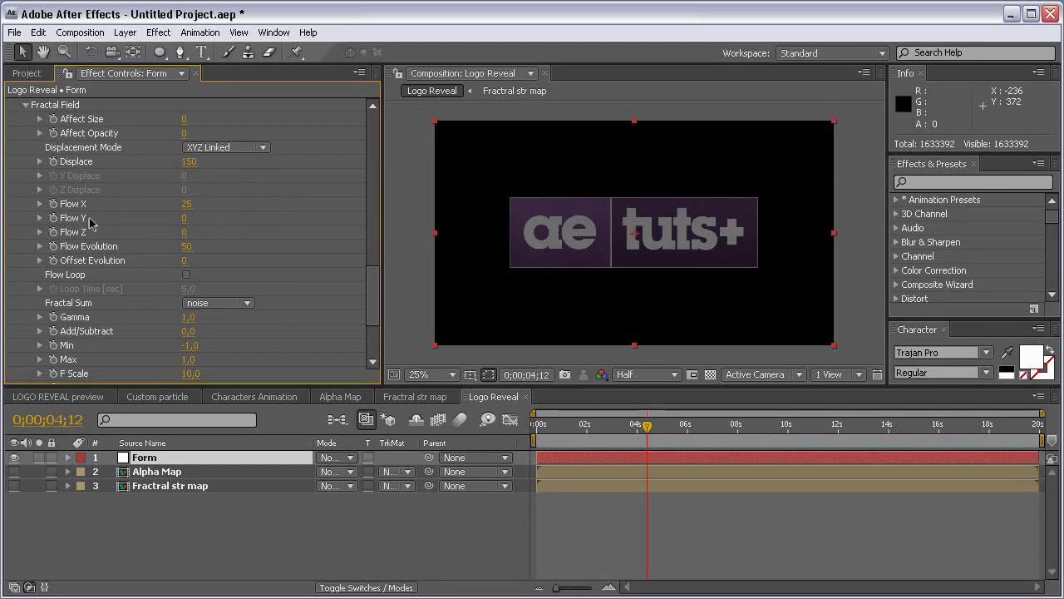
left_click(184, 220)
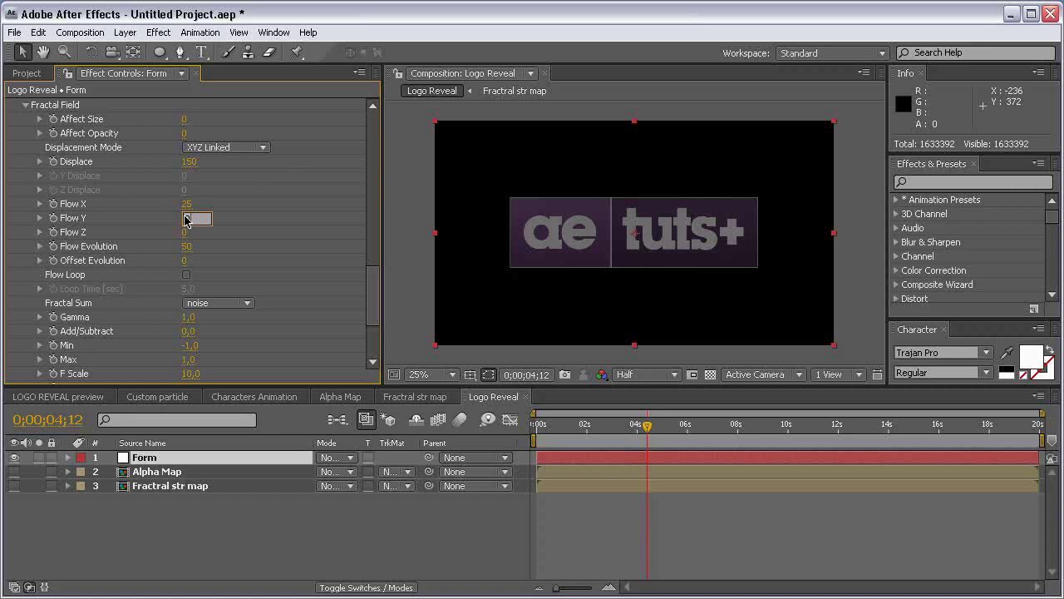
key("Return")
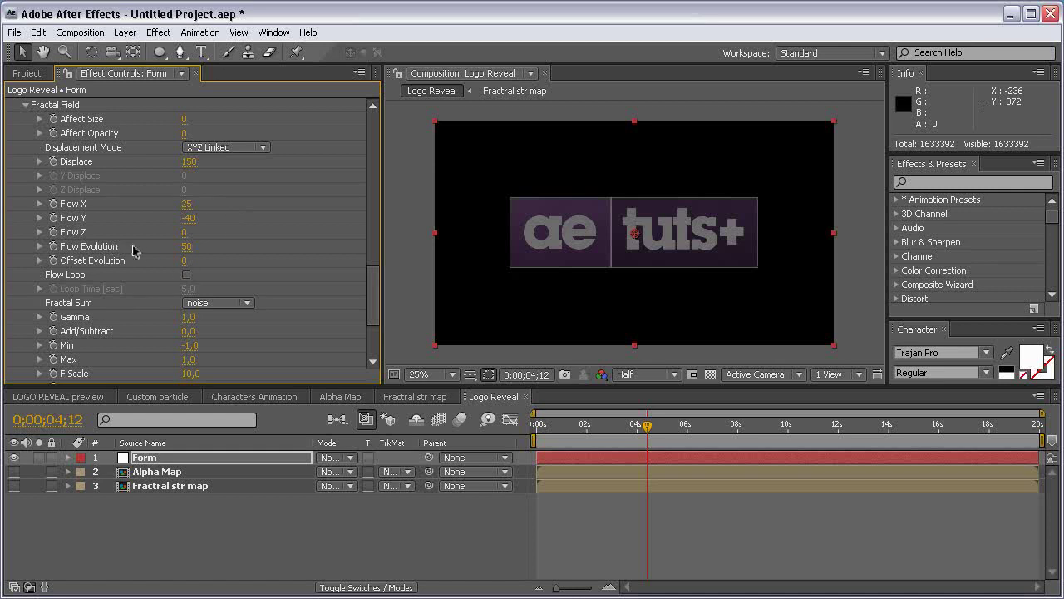
left_click(184, 247)
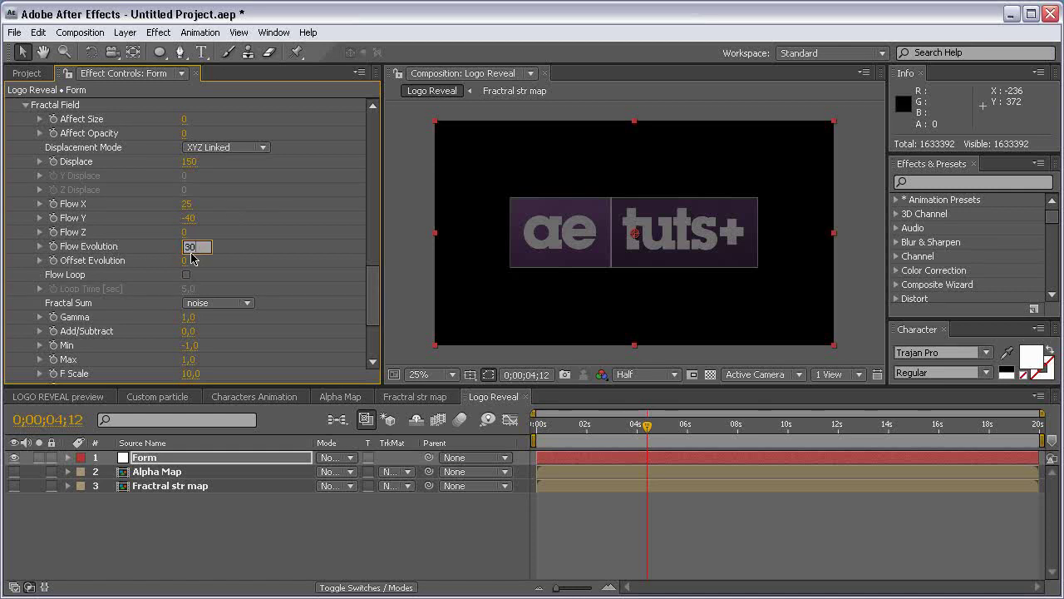
type("30")
key("Return")
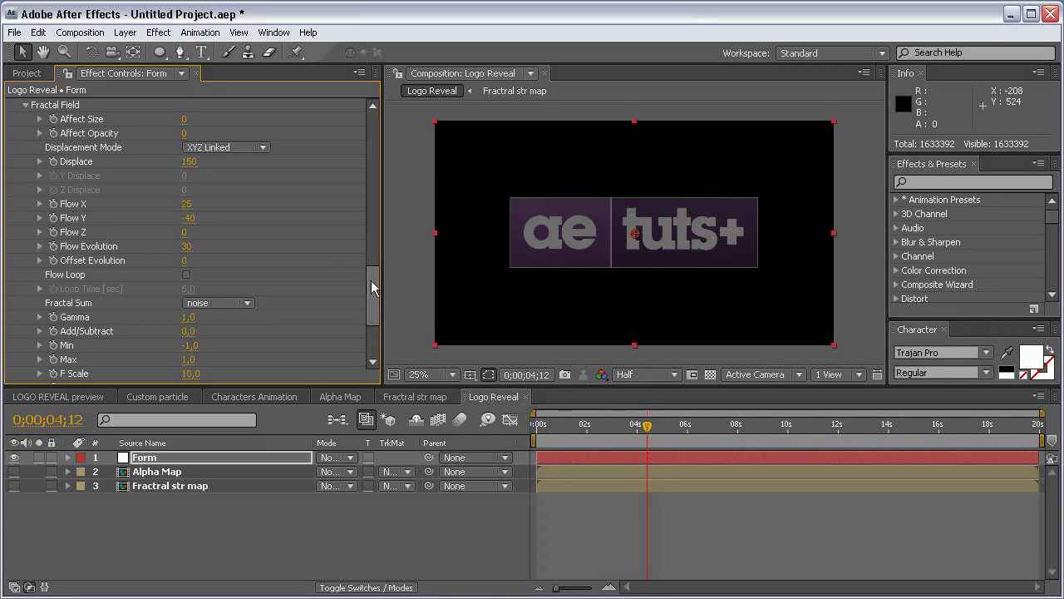
Step: Set the Fractal Field's F Scale to 12 and inspect the displaced logo at 0;00;01;14
left_click_drag(373, 293, 373, 319)
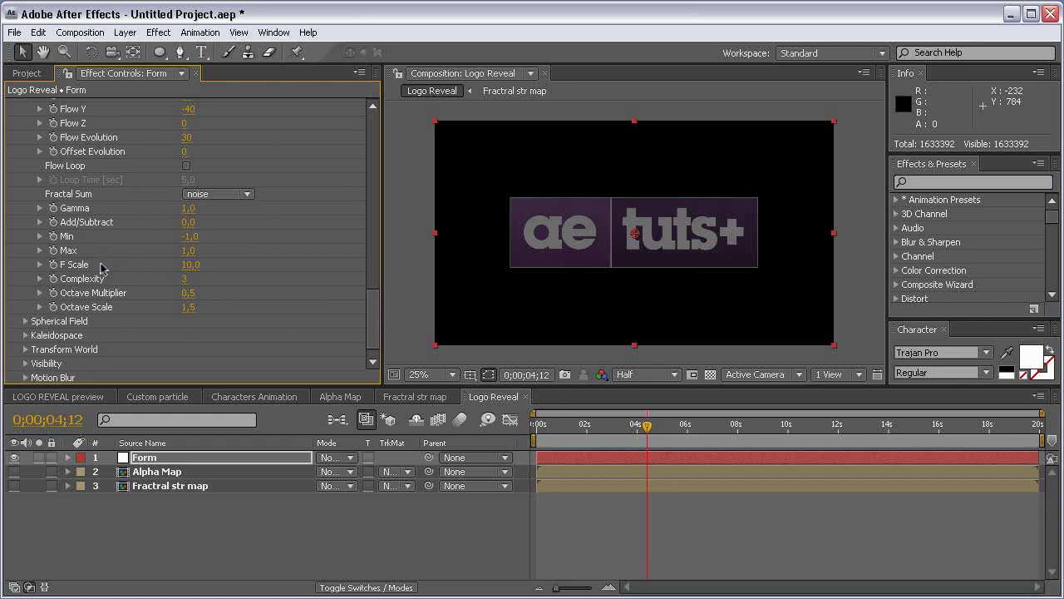
left_click(189, 264)
type("12")
key("Return")
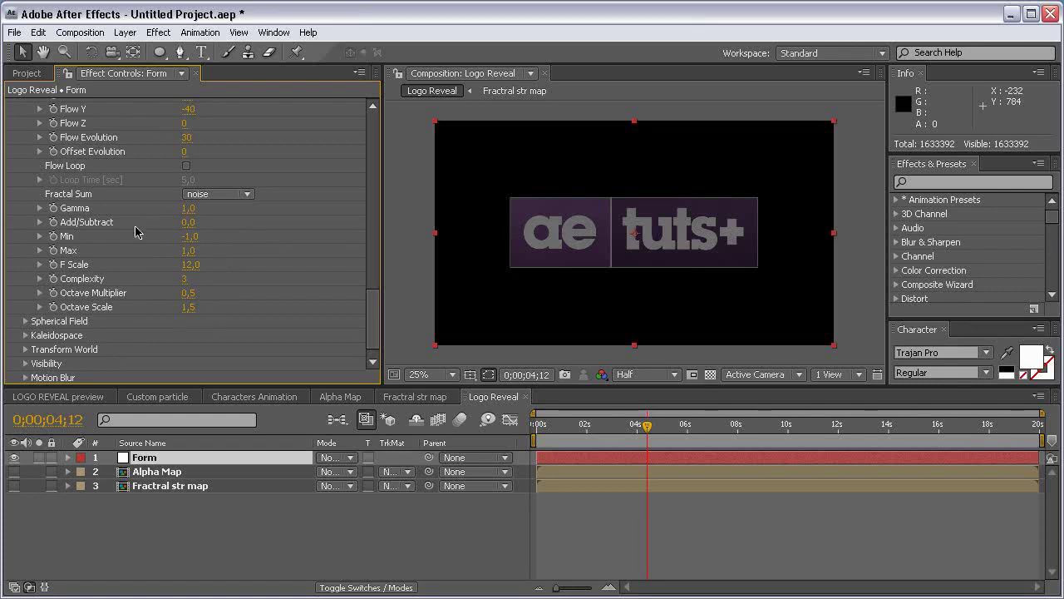
left_click(585, 426)
left_click_drag(584, 426, 573, 426)
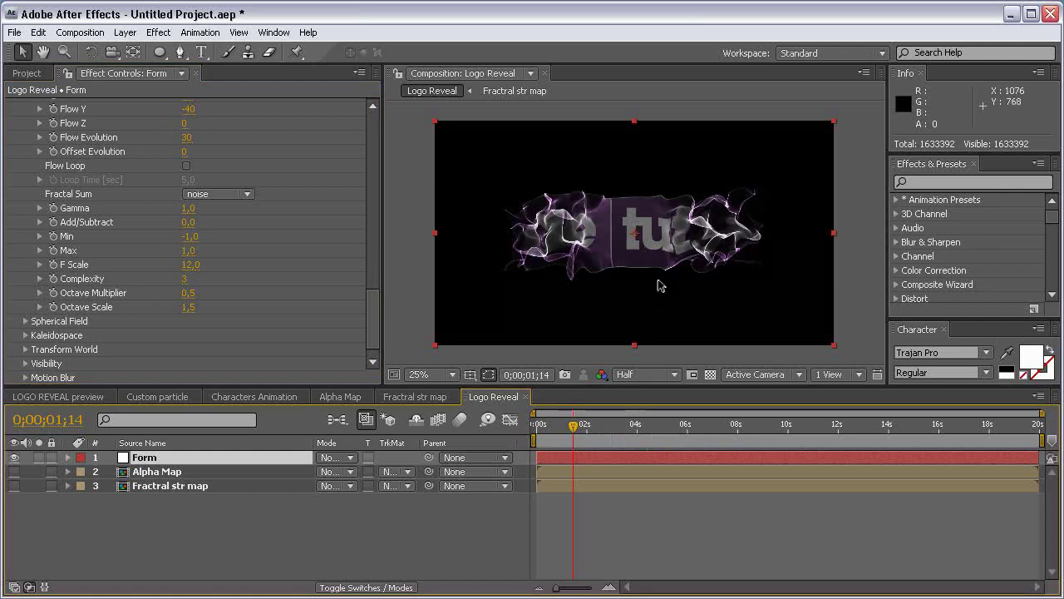
key("period")
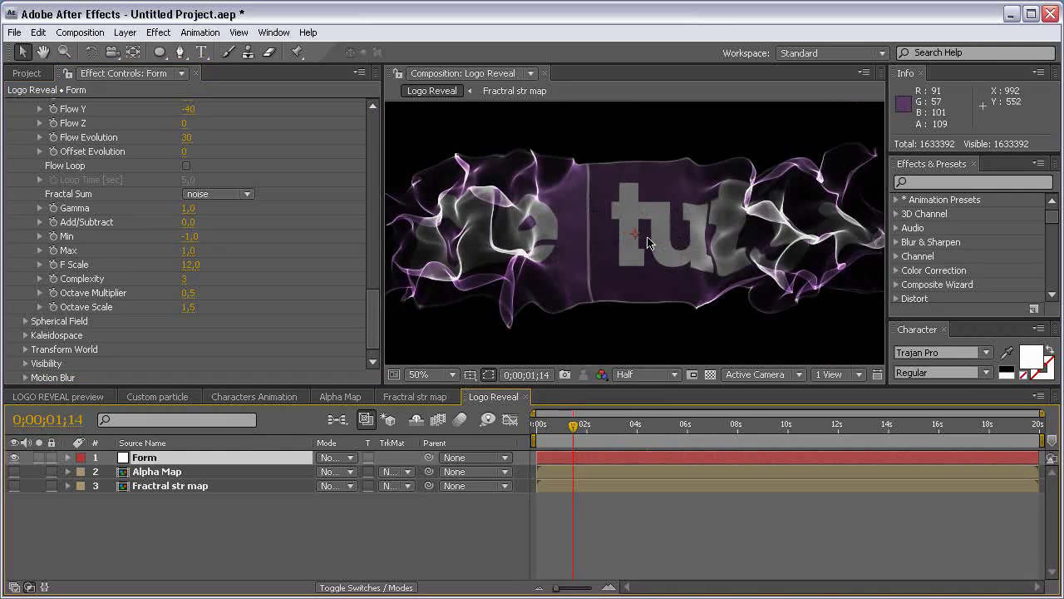
key("comma")
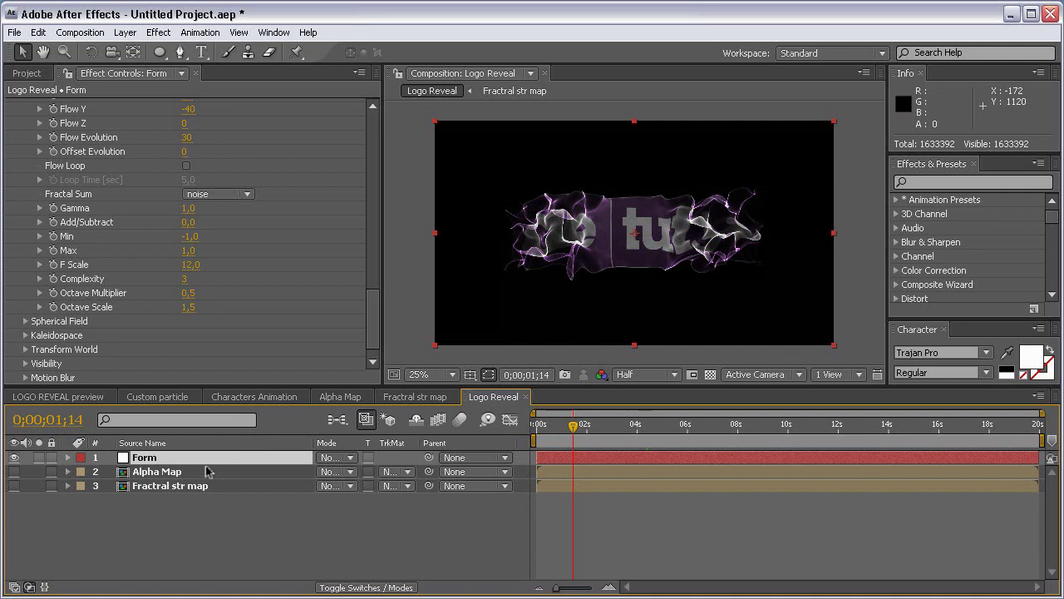
Step: Add a 100% Opacity keyframe to the Form layer at 0;00;02;20
key("t")
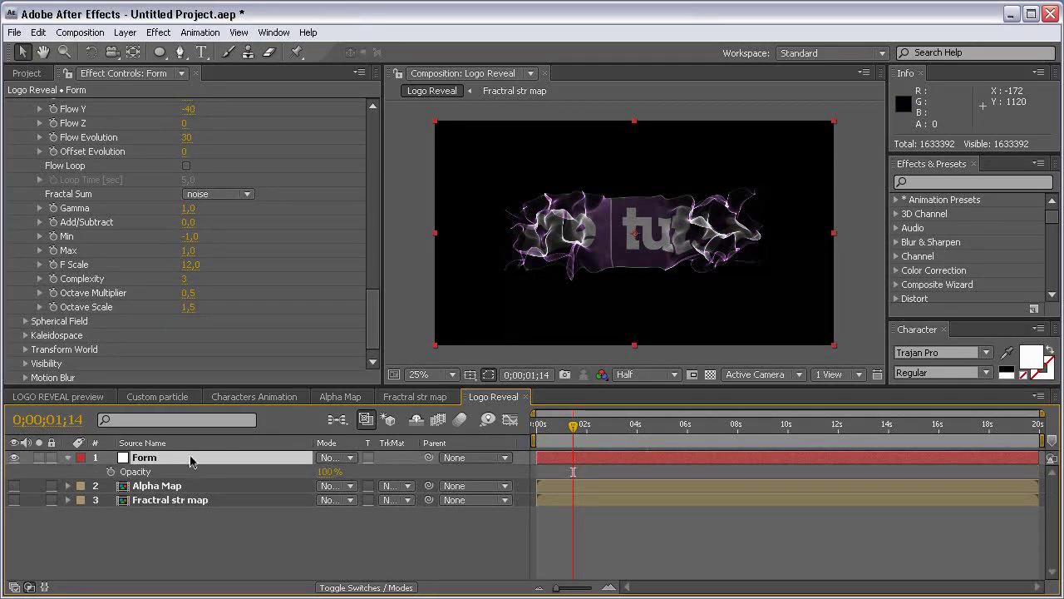
left_click(598, 426)
key("shift+Page_Down")
key("Page_Up")
key("Page_Up")
key("Page_Up")
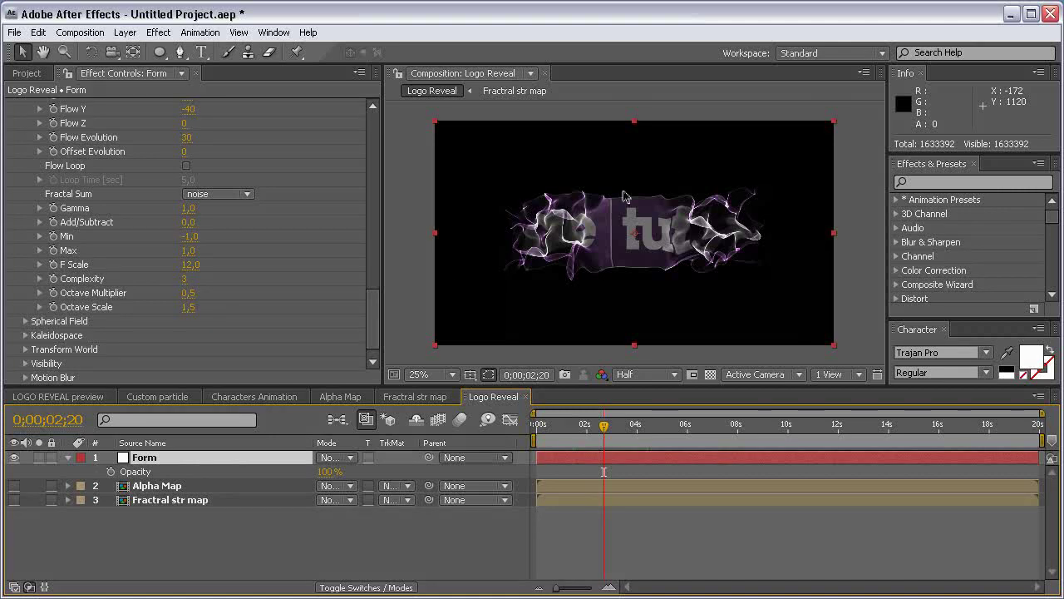
left_click(110, 471)
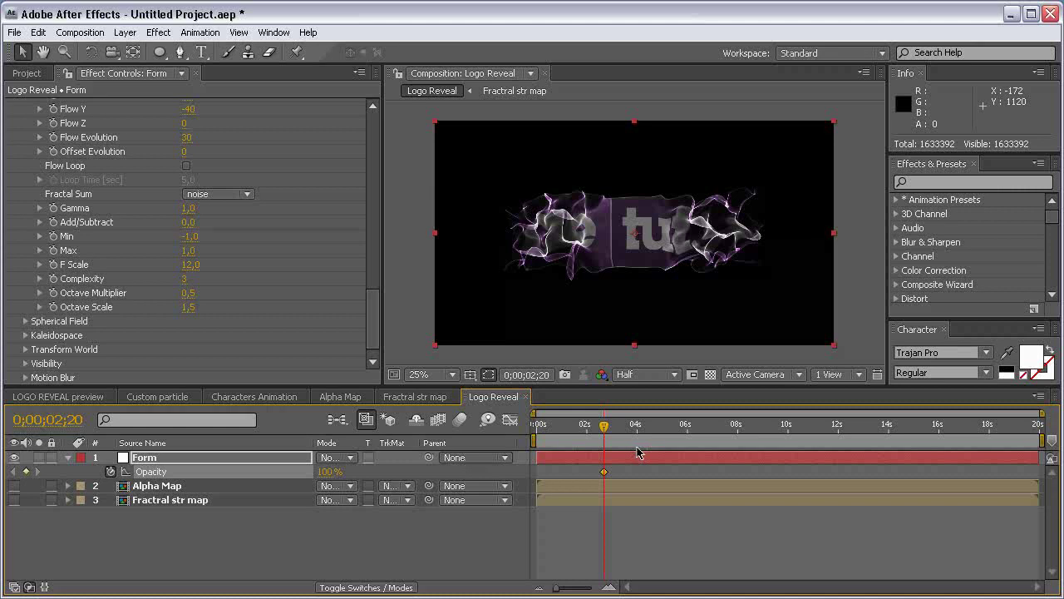
Step: Fade out the Form layer with a 0% Opacity keyframe at 0;00;03;00
left_click(623, 426)
key("shift+Page_Up")
key("Page_Up")
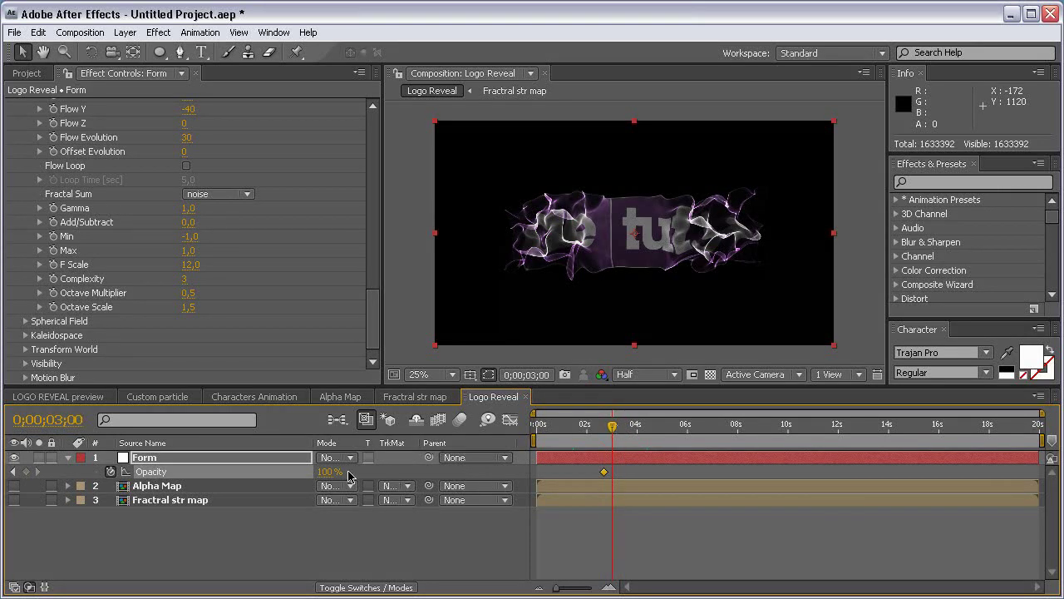
left_click(328, 472)
type("0")
key("Return")
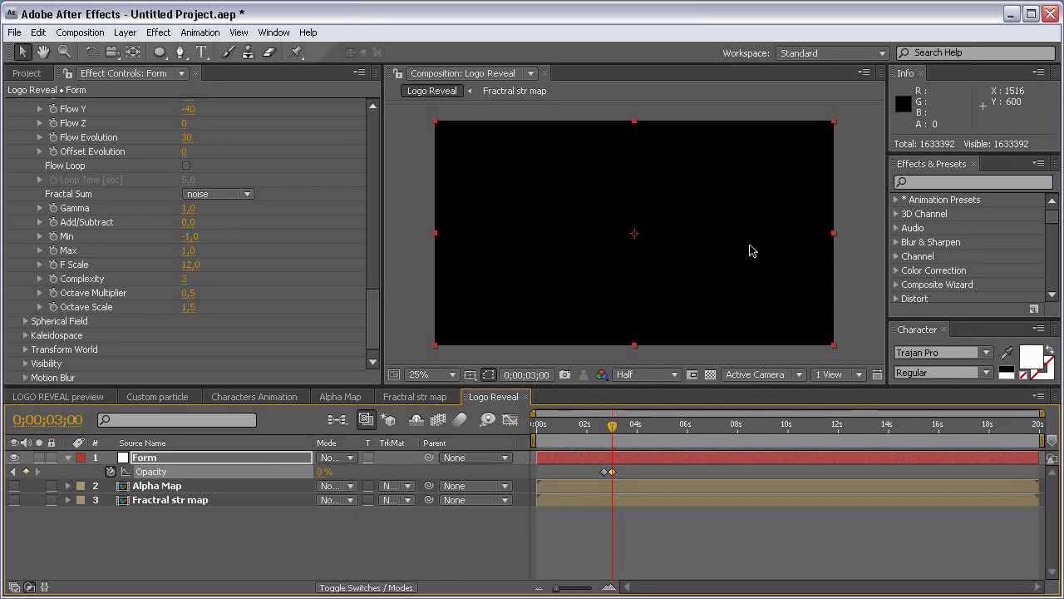
Step: Make the Alpha Map layer visible and add a 0% Opacity keyframe to it at 0;00;02;00
left_click(160, 486)
left_click(14, 485)
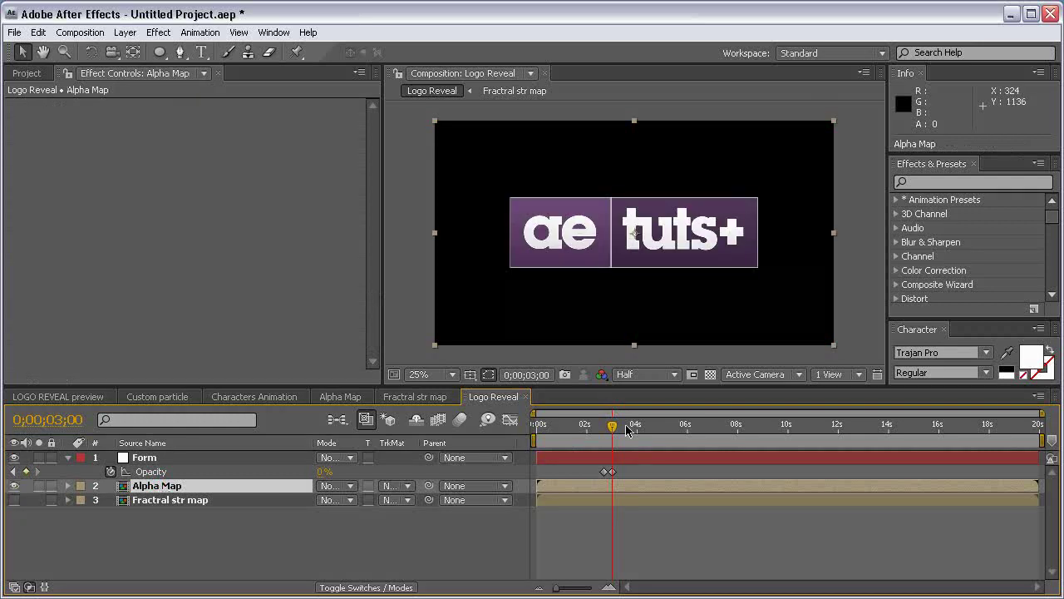
key("t")
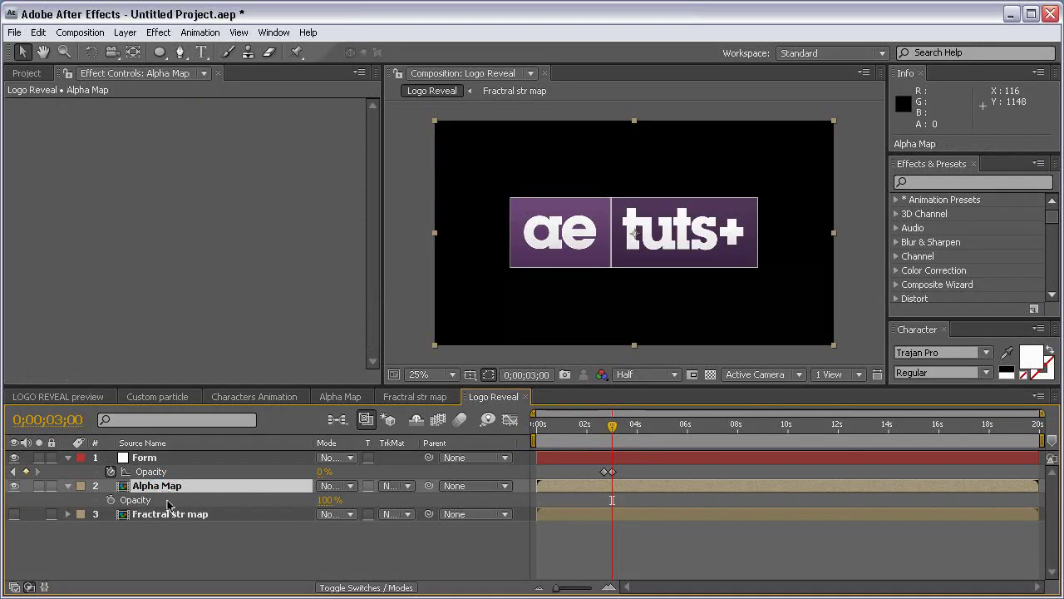
left_click(585, 428)
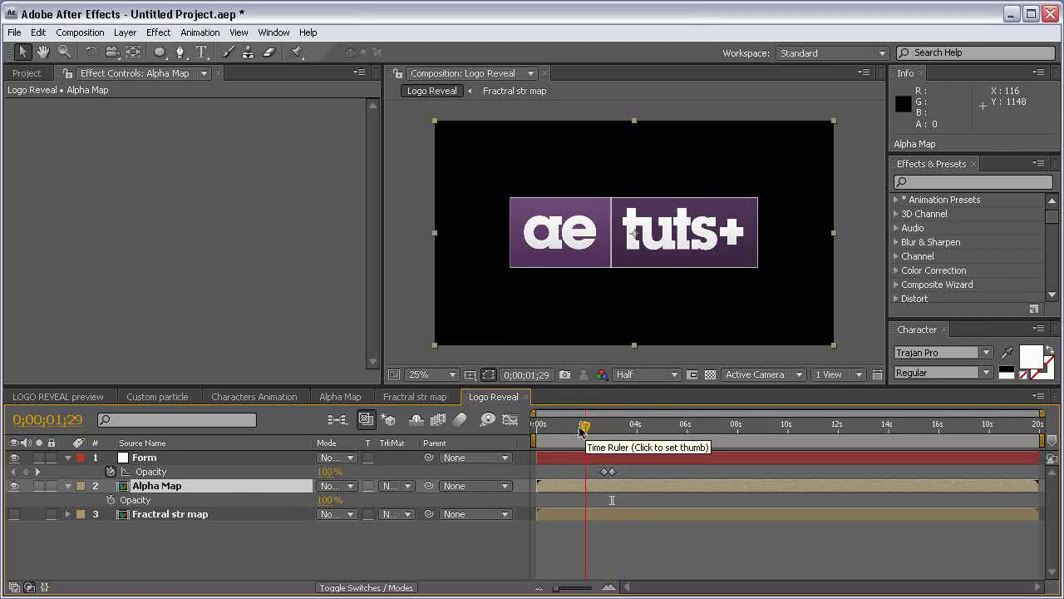
left_click(583, 427)
left_click(111, 499)
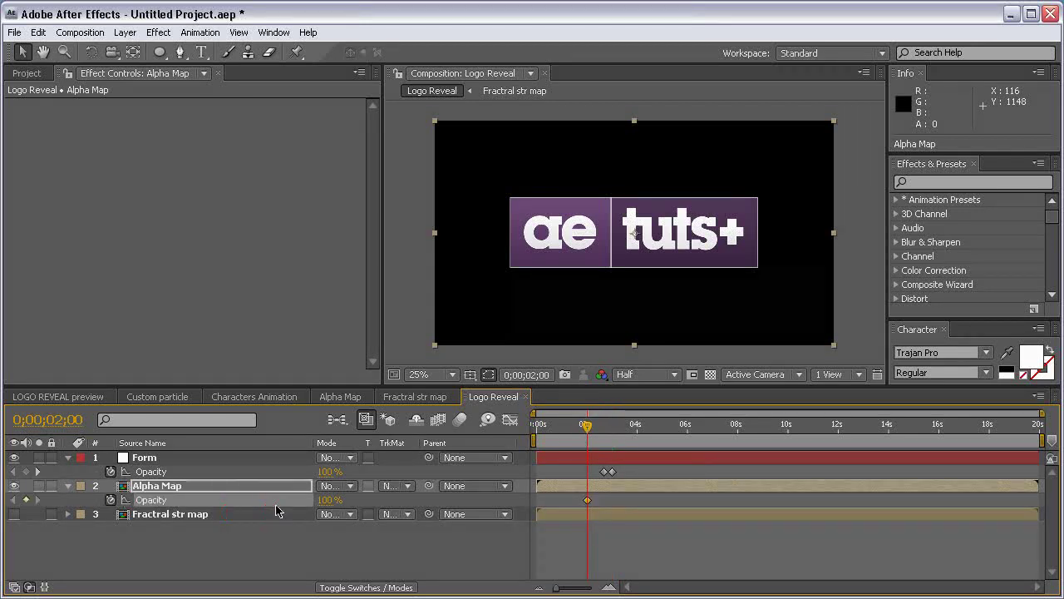
left_click_drag(329, 499, 169, 497)
Step: Fade in the Alpha Map layer with a 100% Opacity keyframe at 0;00;03;00
left_click(219, 487)
left_click_drag(618, 425, 612, 430)
left_click_drag(324, 500, 432, 499)
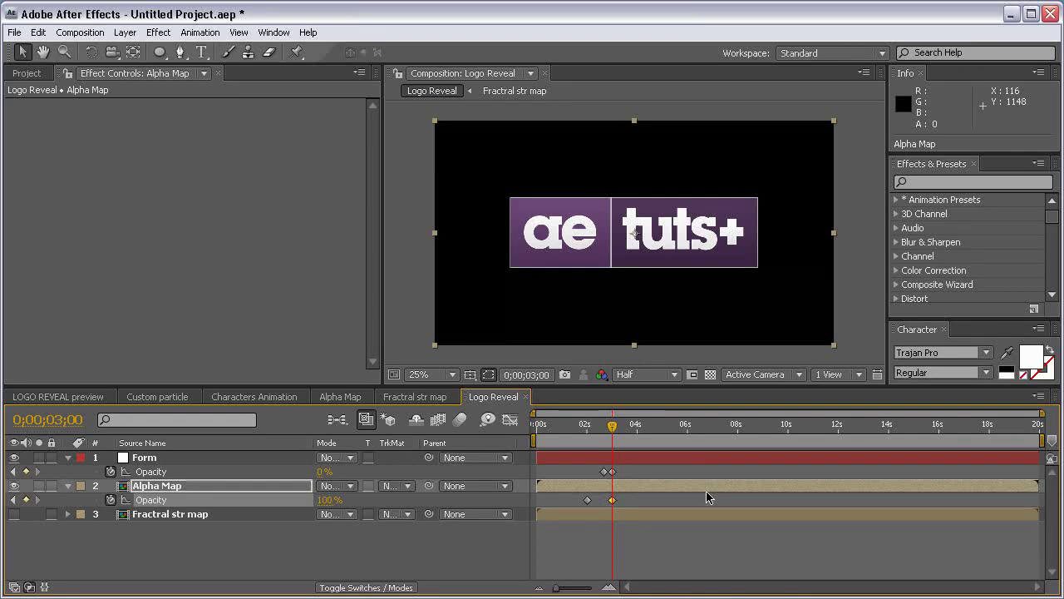
left_click_drag(612, 425, 560, 429)
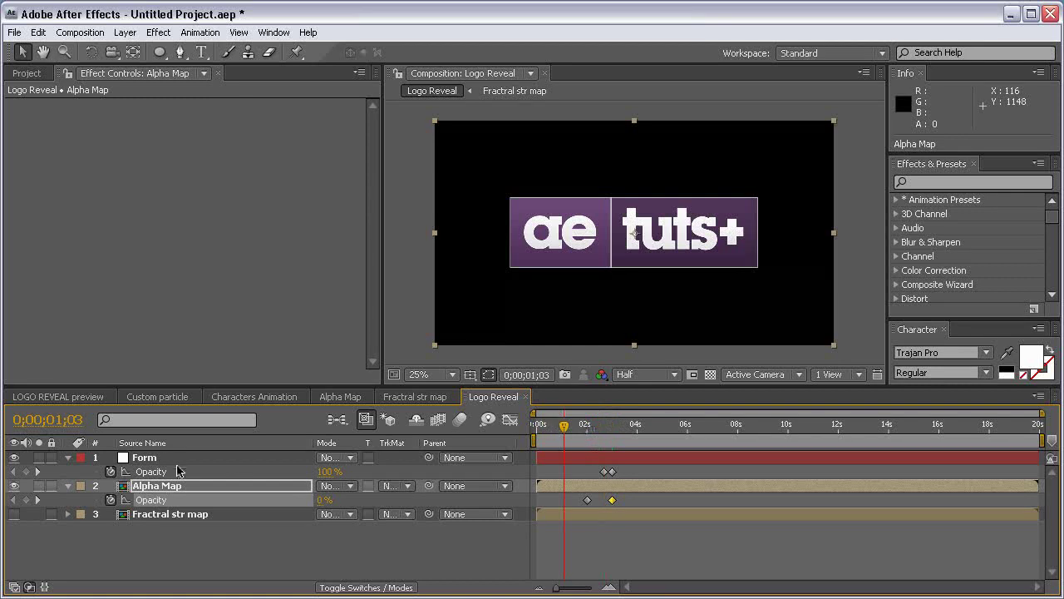
Step: Create an adjustment layer above the Form layer and rename it shine
left_click(201, 515)
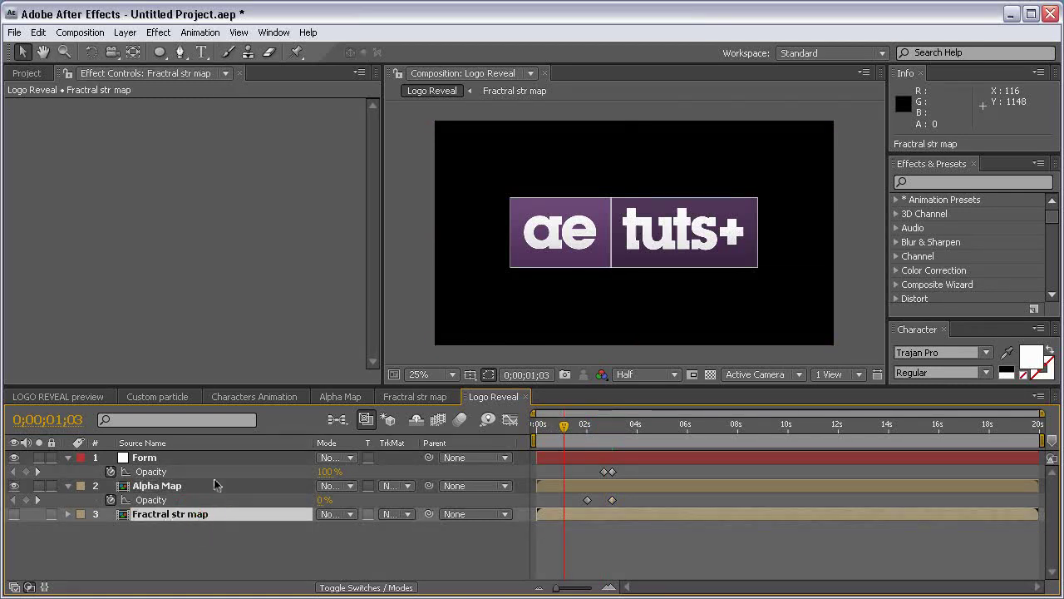
left_click(223, 487)
left_click(432, 534)
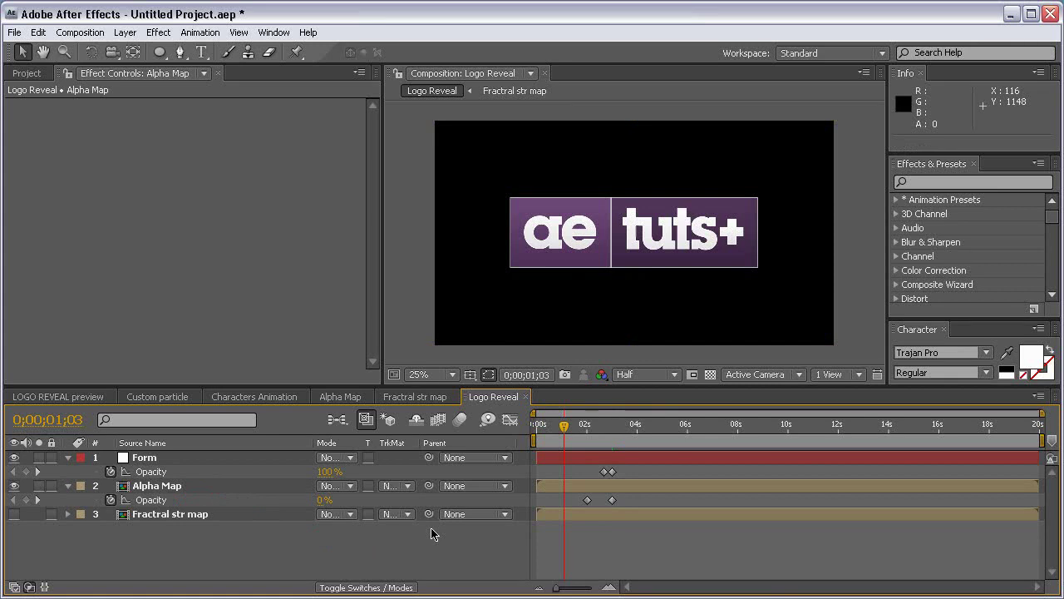
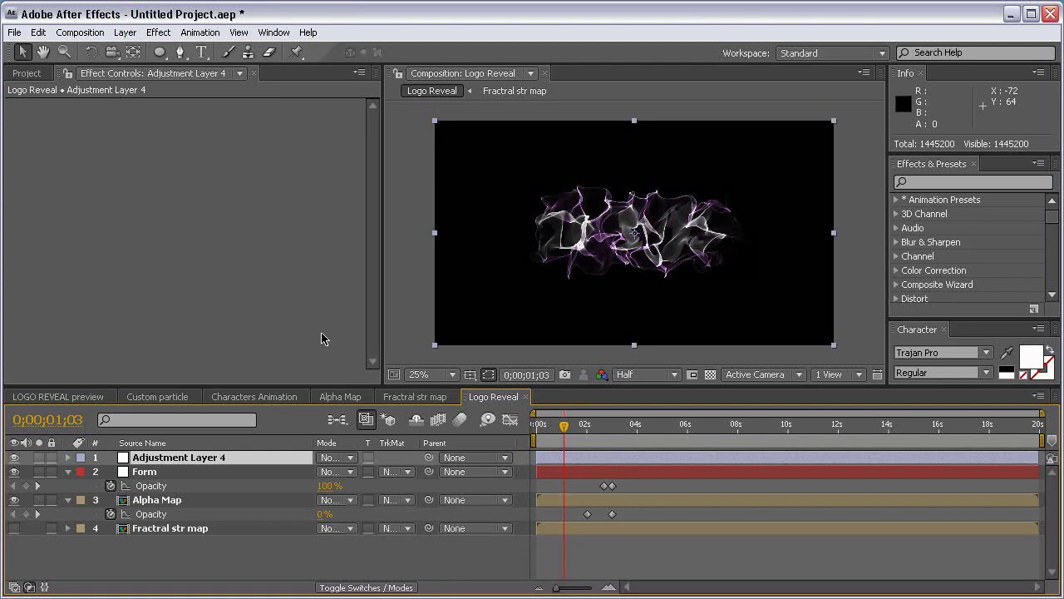
key("Return")
type("s")
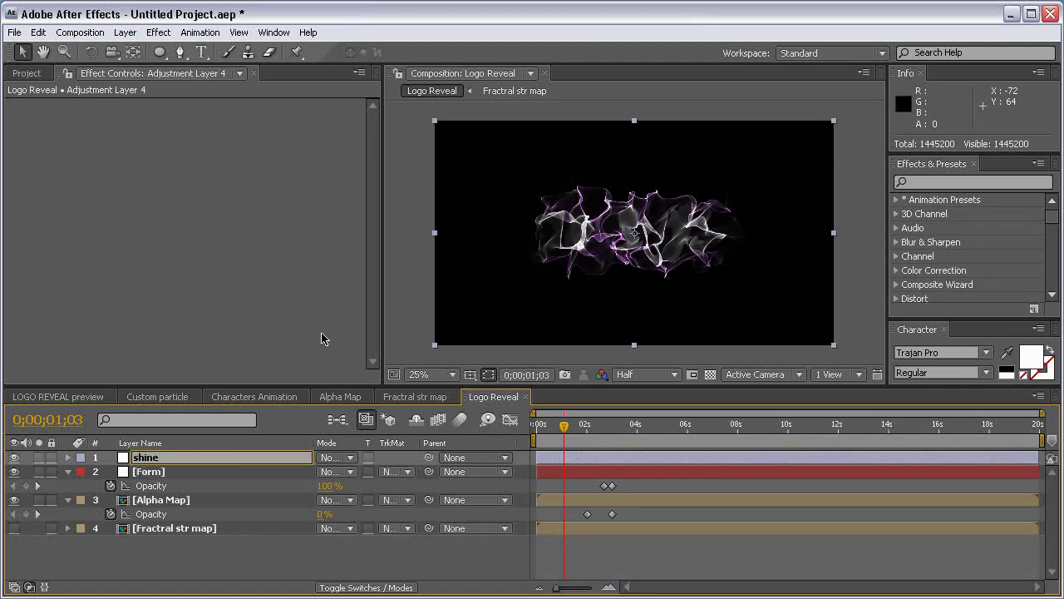
type("hine")
left_click(204, 472)
Step: Apply the Trapcode Shine effect to the shine adjustment layer
left_click(190, 458)
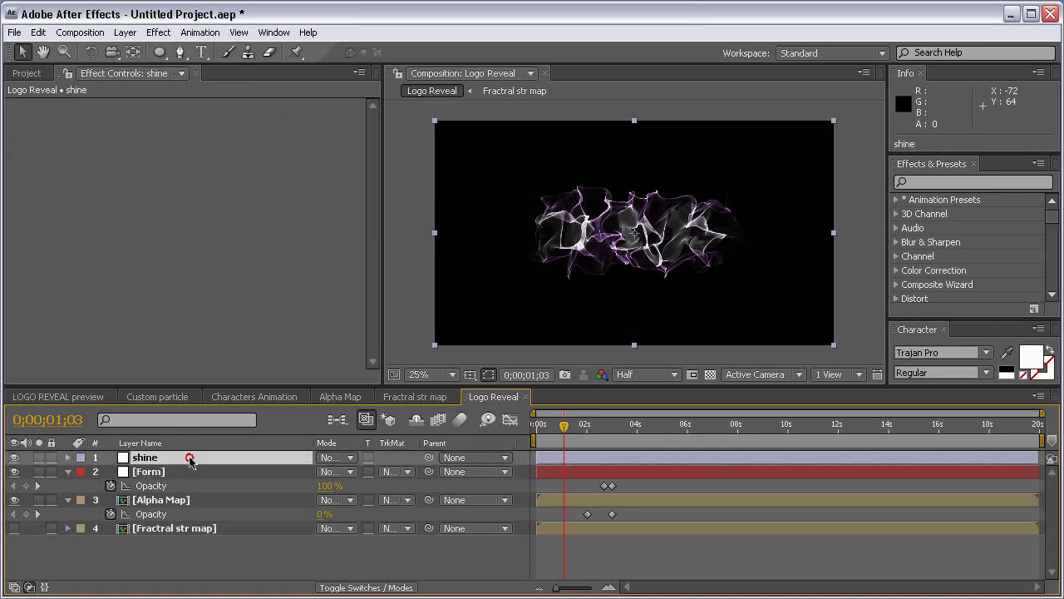
left_click(162, 33)
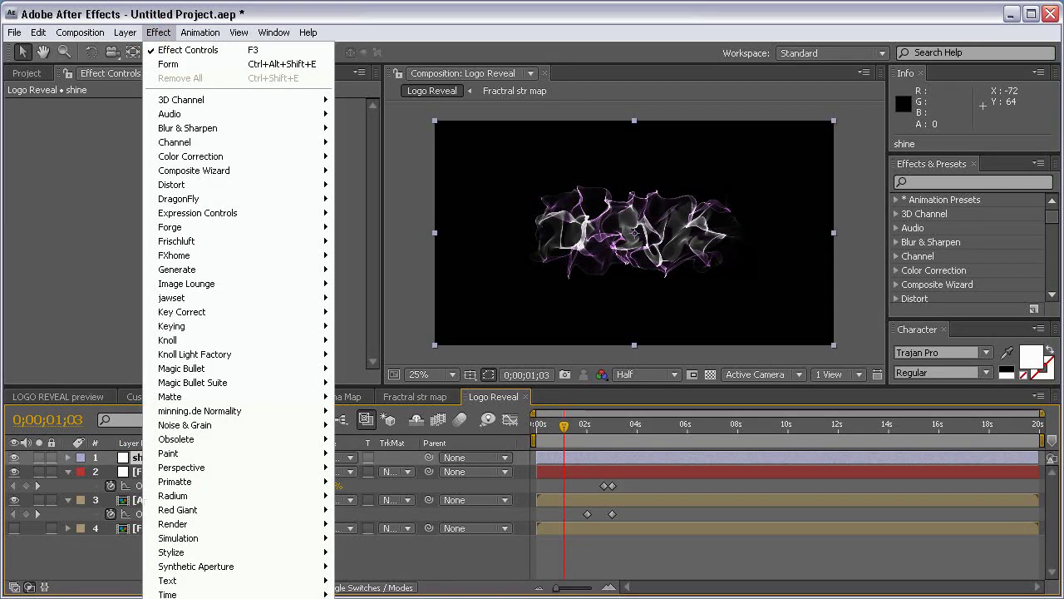
left_click(188, 49)
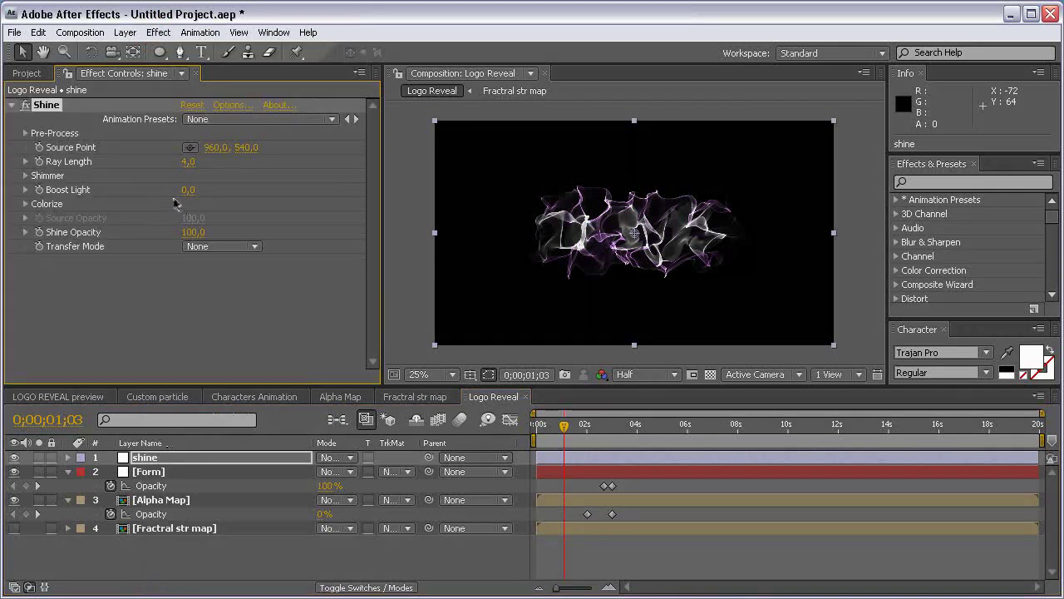
Step: Set Shine's Colorize preset to Electric and its Transfer Mode to Screen
left_click(26, 205)
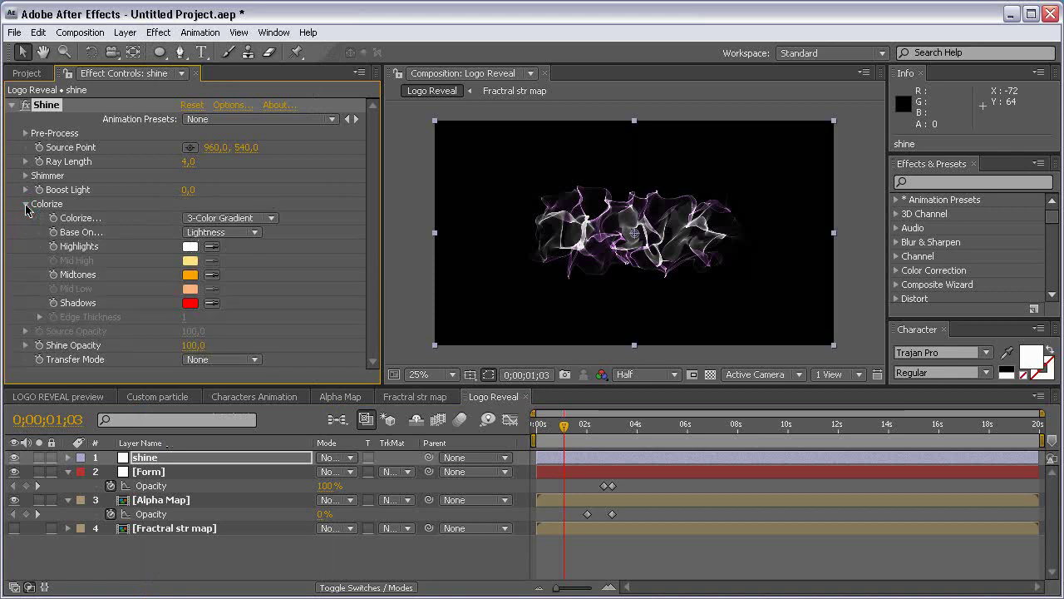
left_click(241, 218)
left_click(236, 309)
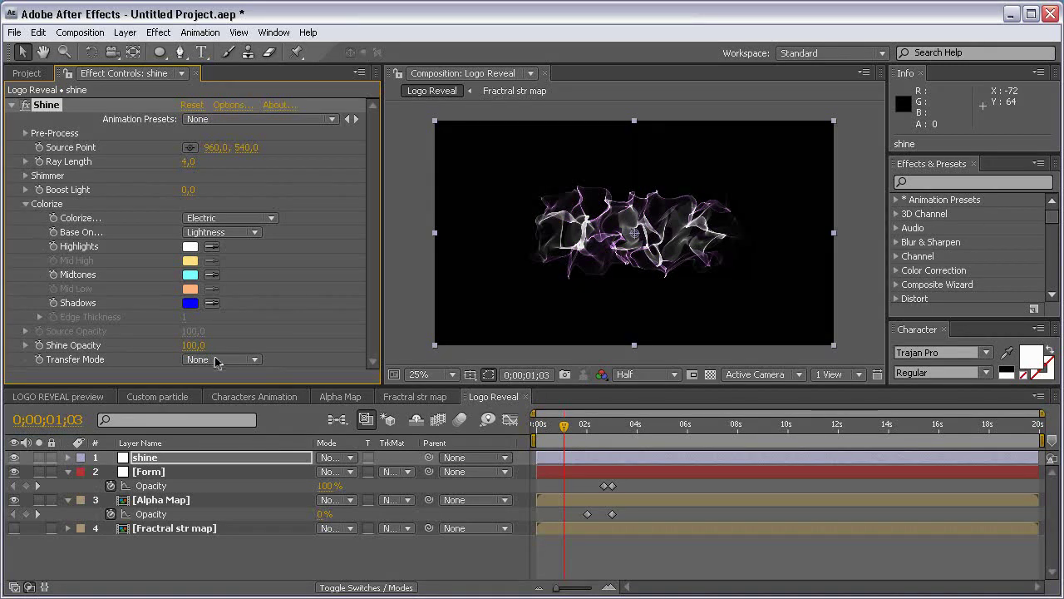
left_click(215, 359)
left_click(238, 423)
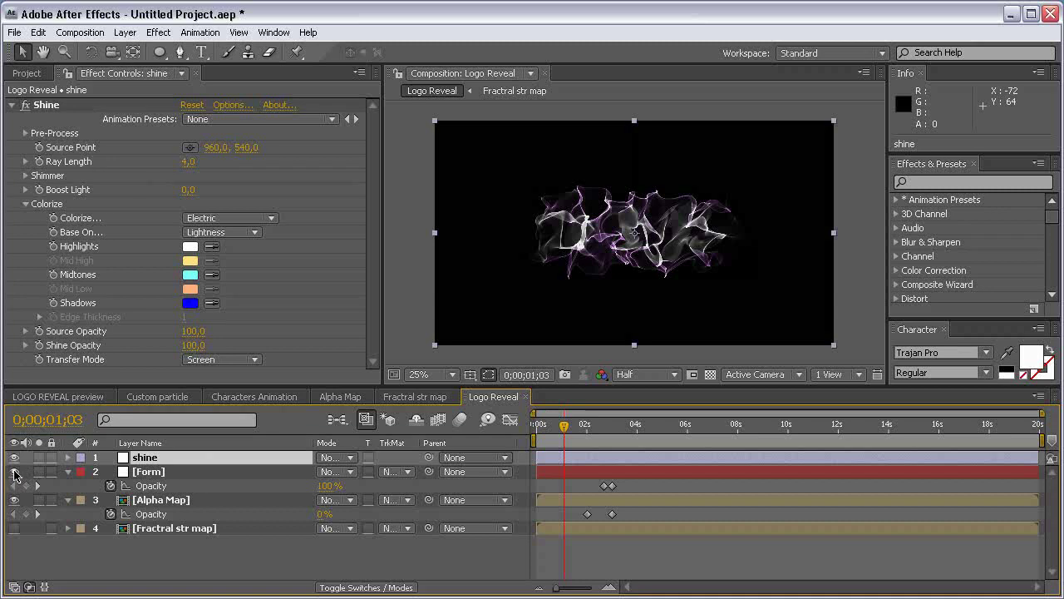
Step: Hide the Form layer and keyframe Shine's Source Point at 650, 540 at 0;00;00;00
left_click(14, 471)
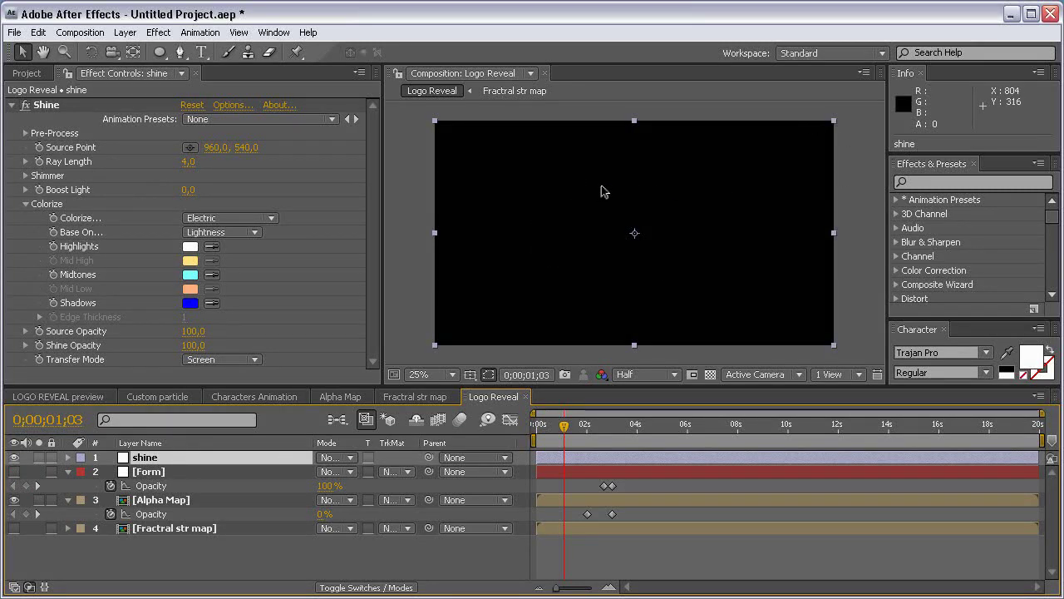
left_click_drag(545, 435, 487, 421)
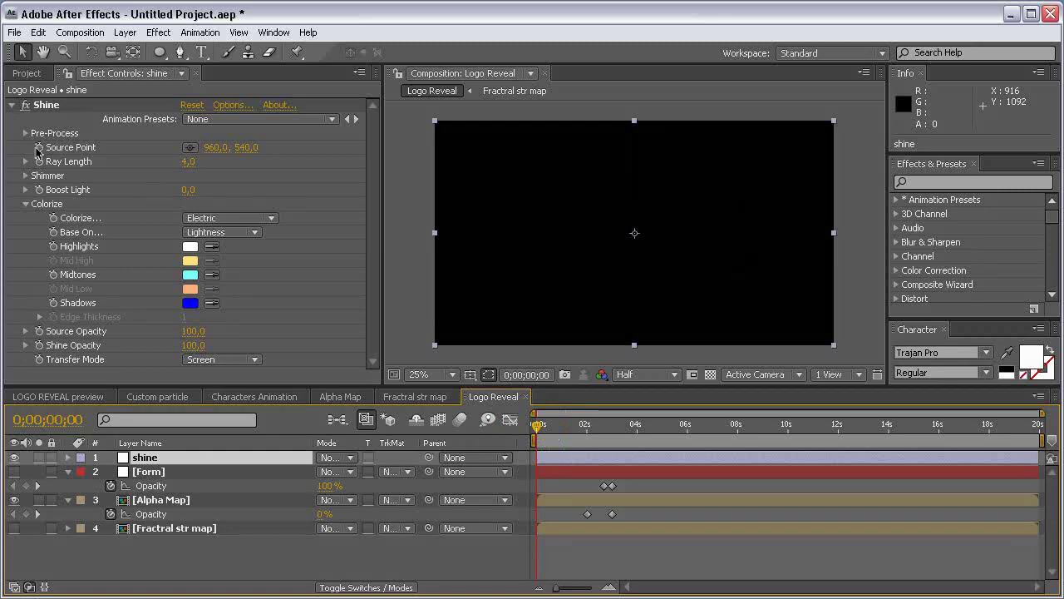
left_click(39, 150)
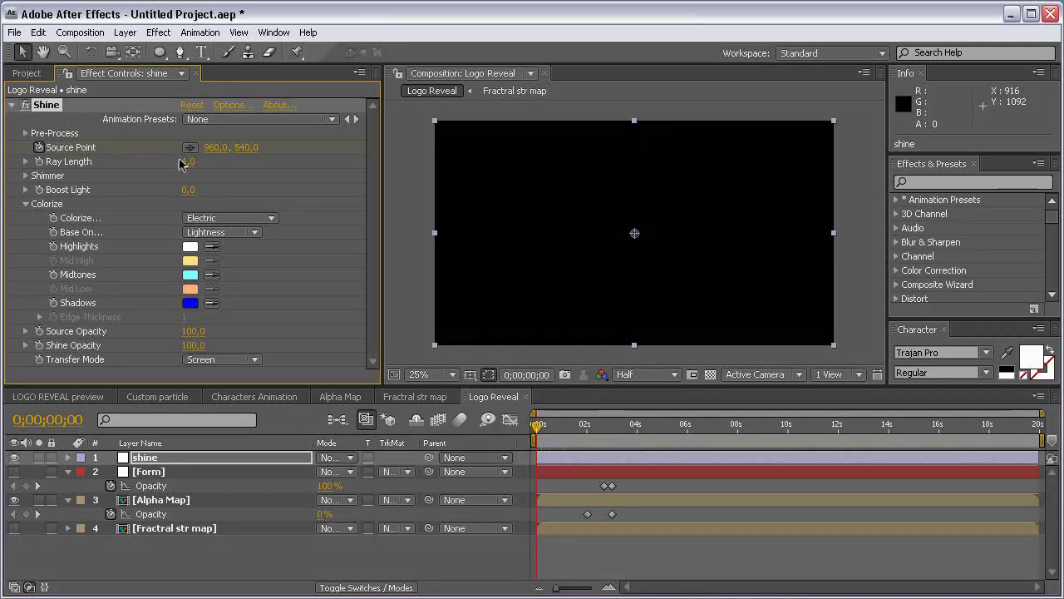
left_click_drag(215, 147, 200, 146)
left_click(218, 147)
type("650")
key("Return")
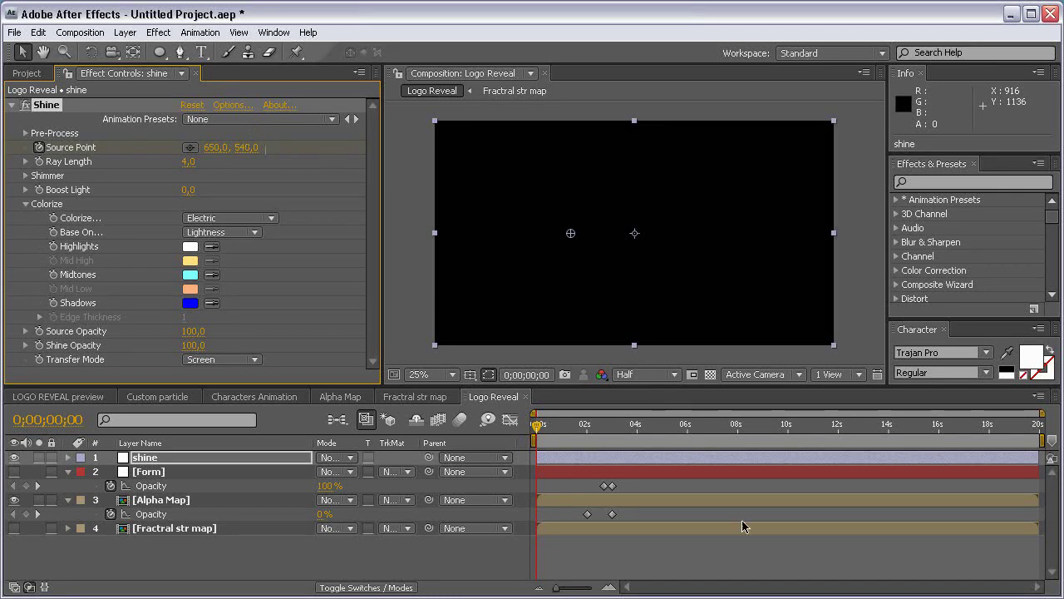
Step: Add a Source Point keyframe of 1200, 540 to Shine at 0;00;05;00
left_click(661, 426)
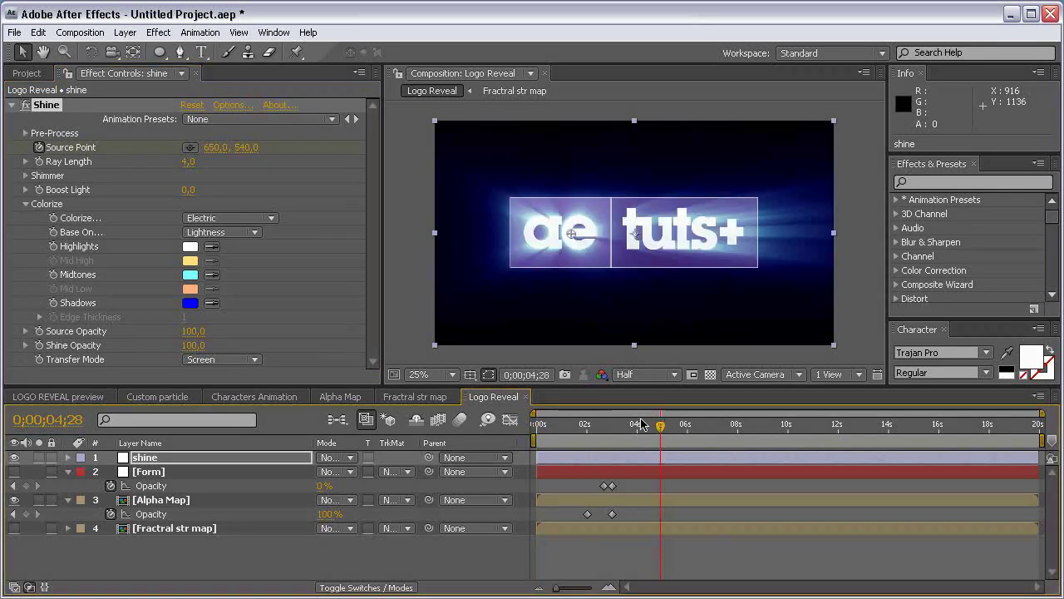
key("Page_Down")
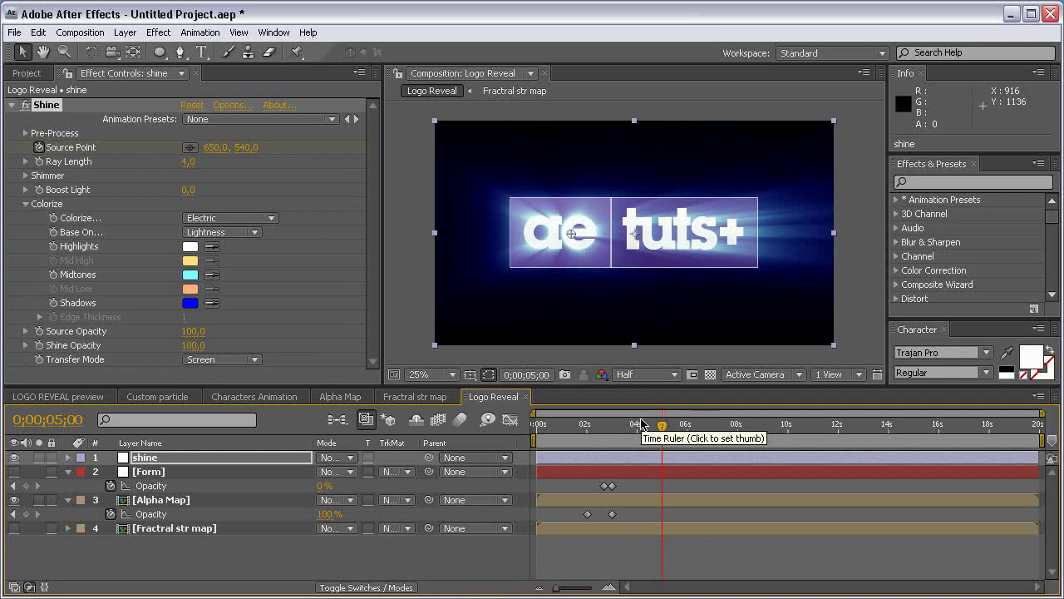
left_click_drag(213, 153, 799, 158)
left_click(218, 148)
type("1200")
key("Return")
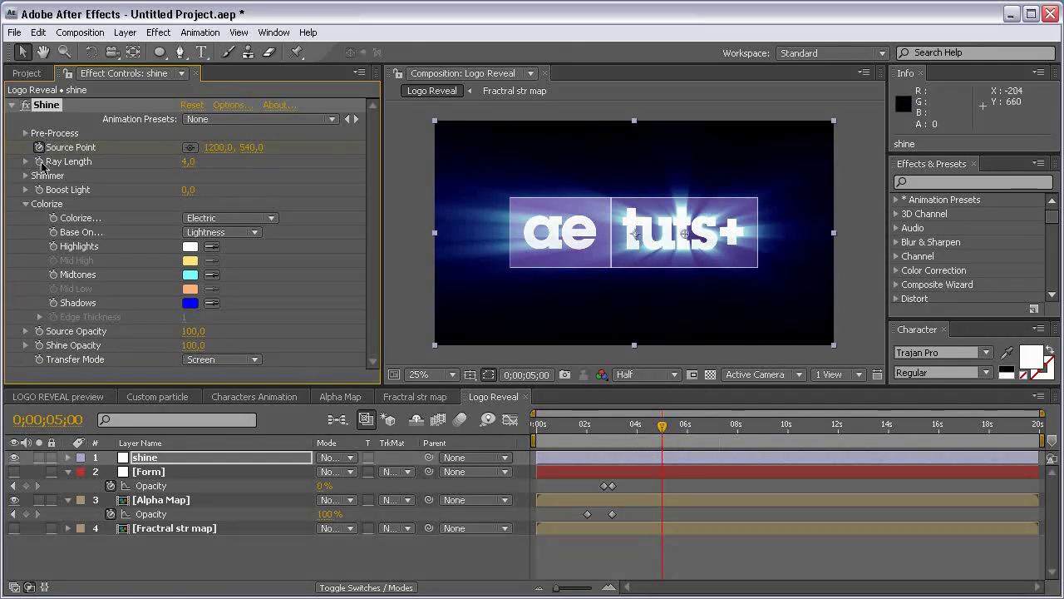
Step: Add a Ray Length keyframe of 0 to Shine at 0;00;05;00
left_click(190, 169)
type("0")
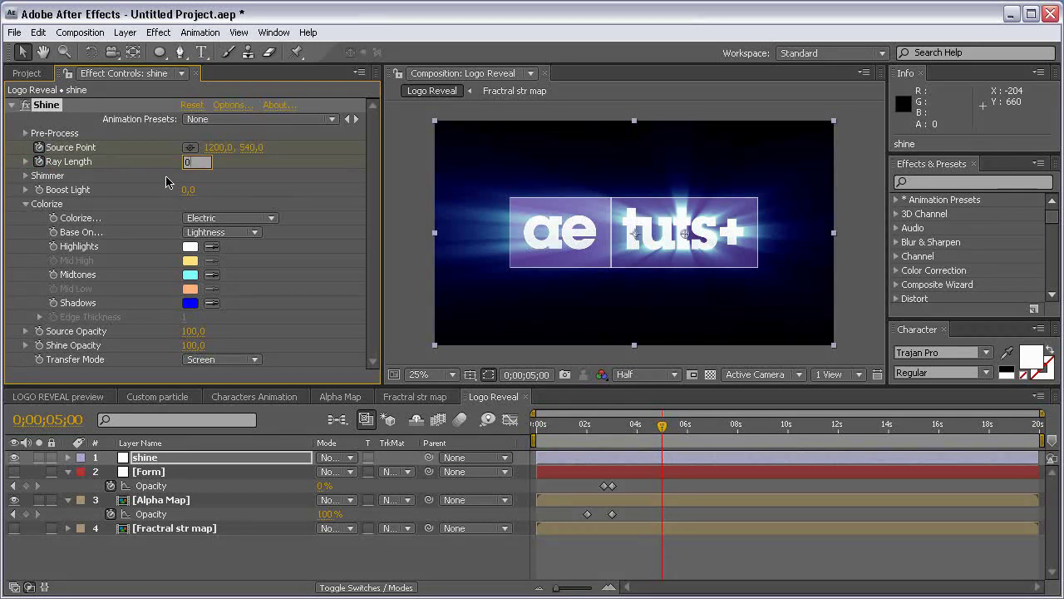
key("Return")
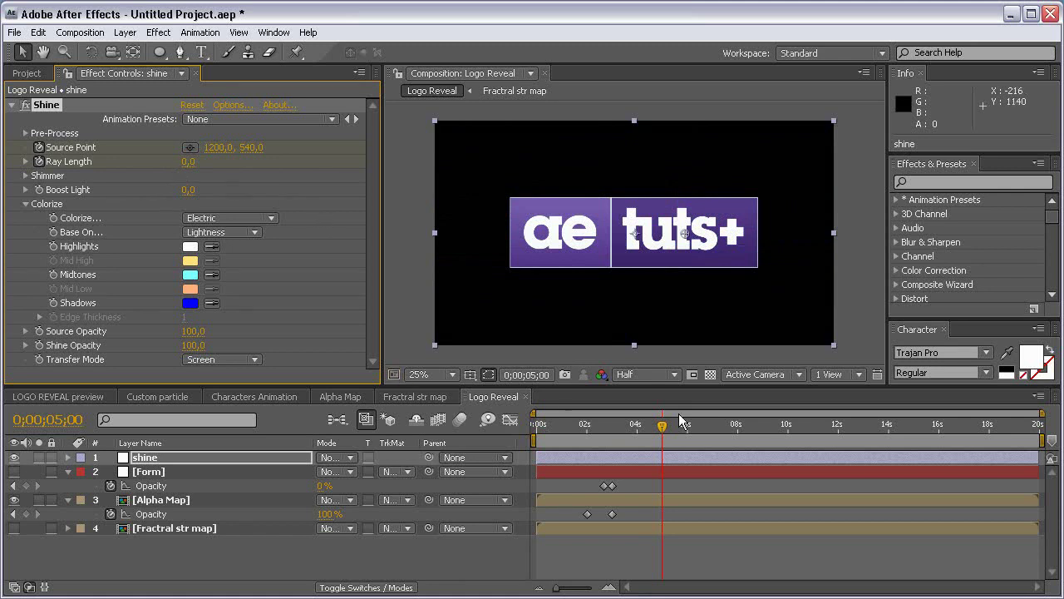
Step: Reveal the shine layer's keyframes, add a Ray Length keyframe of 6 at 0;00;03;29 and preview the fading rays
left_click(253, 460)
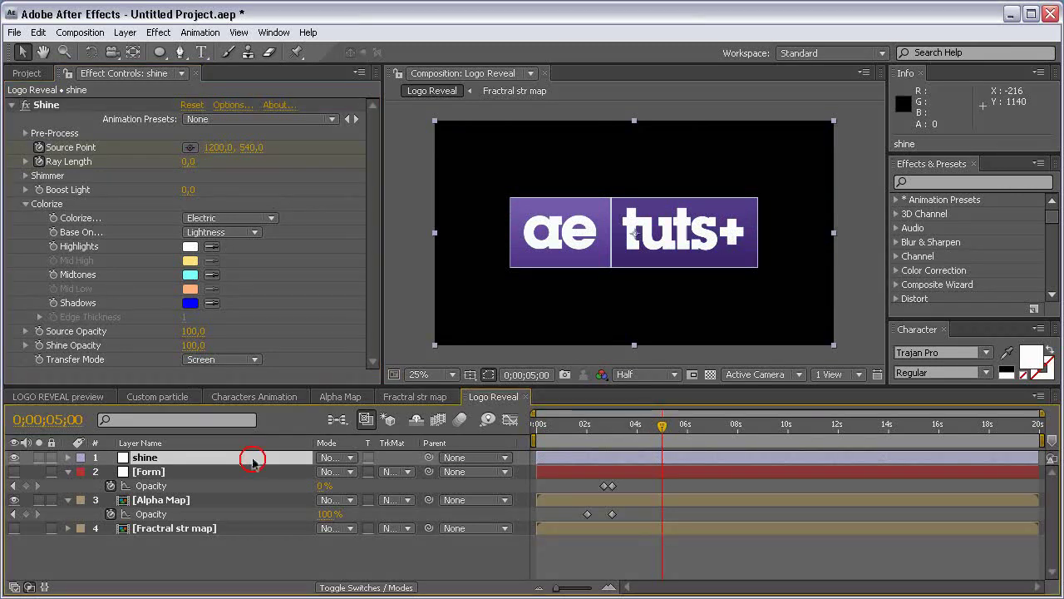
left_click(637, 426)
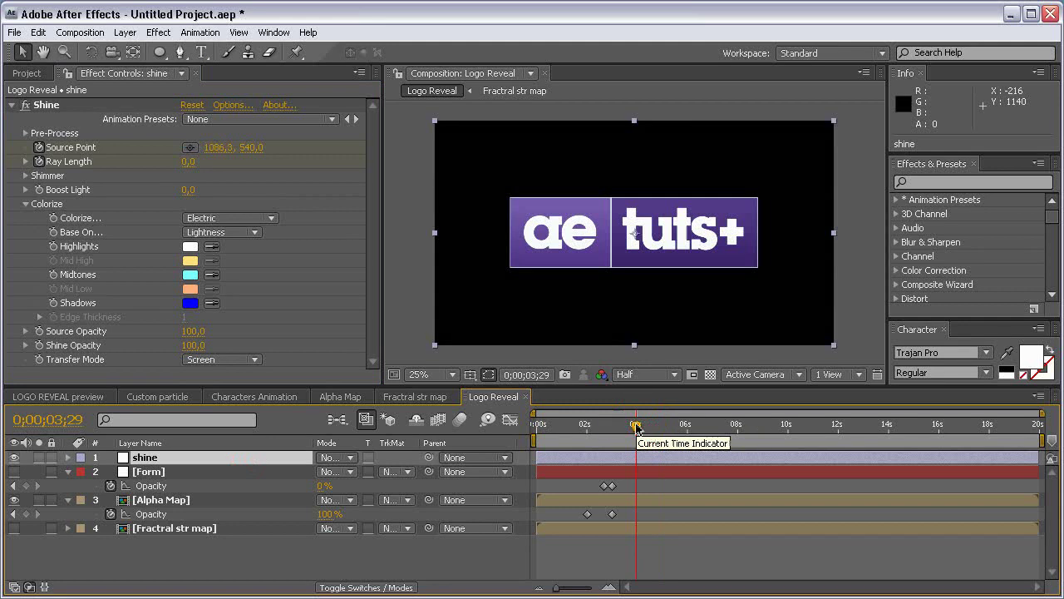
key("u")
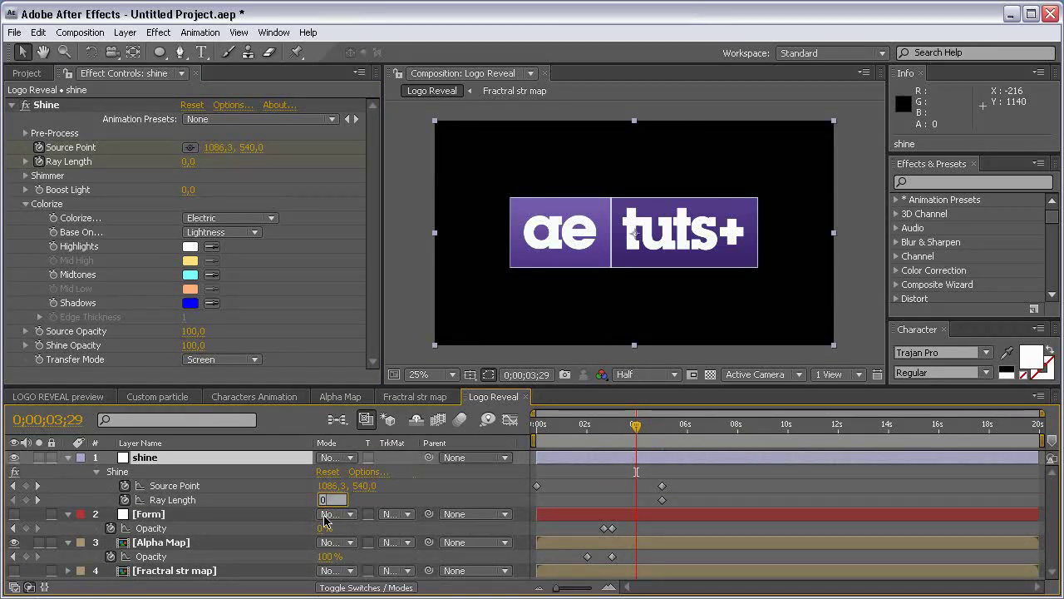
left_click_drag(323, 500, 326, 520)
left_click_drag(640, 426, 666, 421)
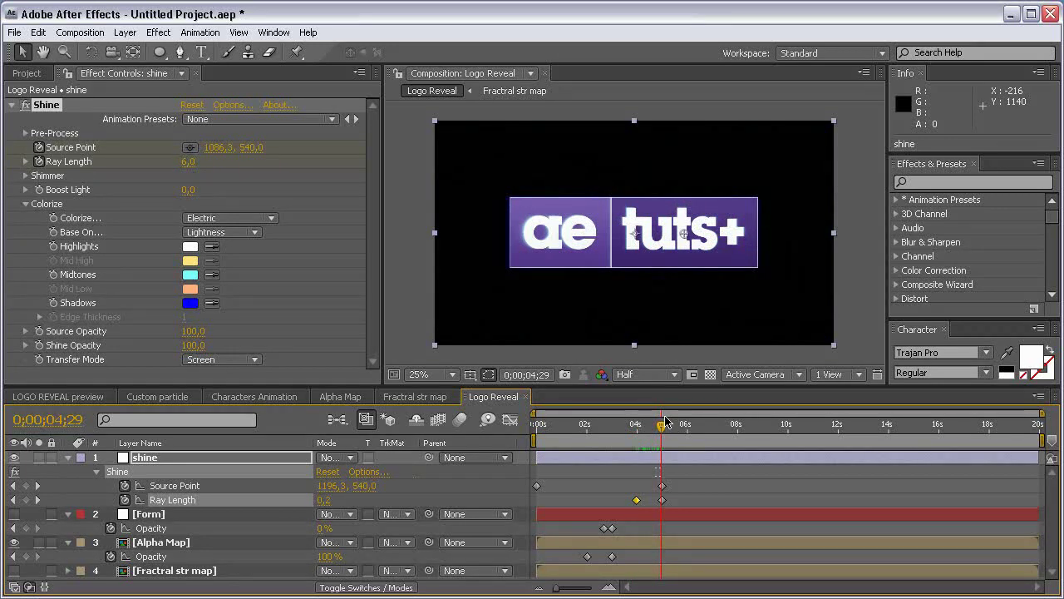
left_click_drag(666, 421, 539, 420)
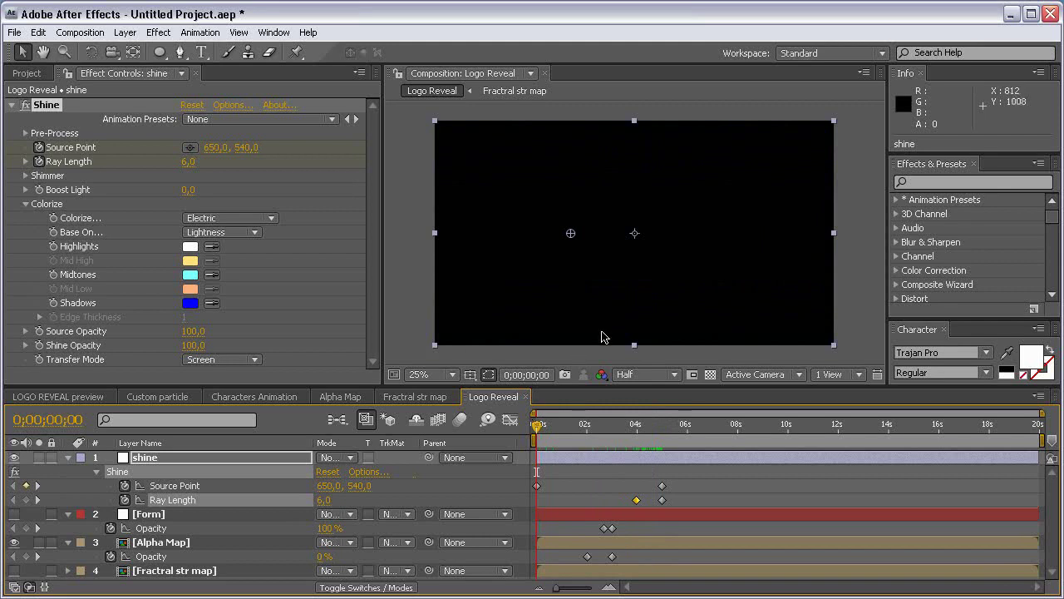
Step: Collapse the properties of the shine, Form and Alpha Map layers in the timeline
left_click(68, 457)
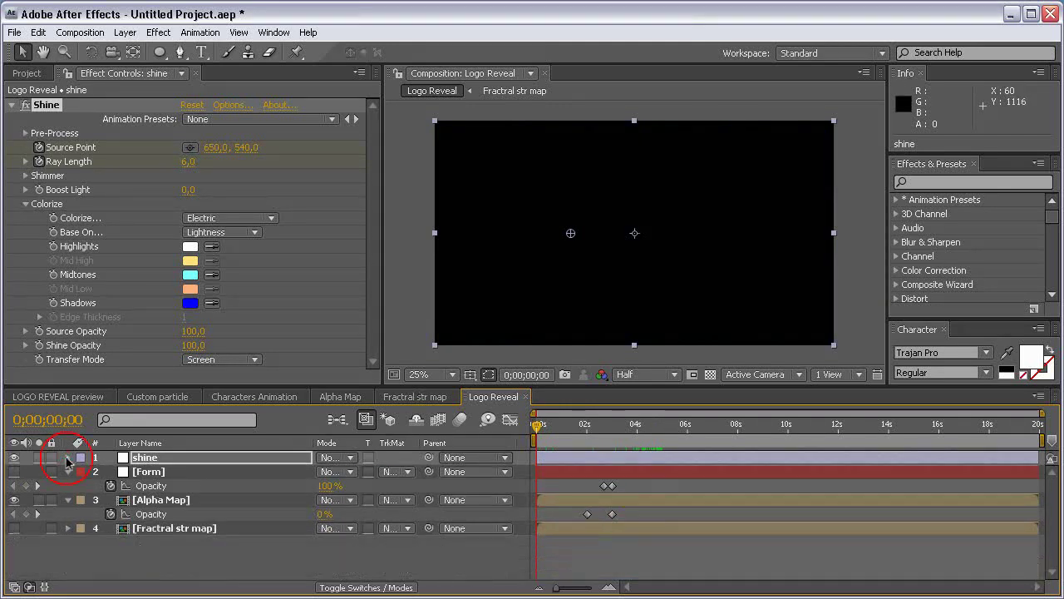
left_click(68, 471)
left_click(69, 486)
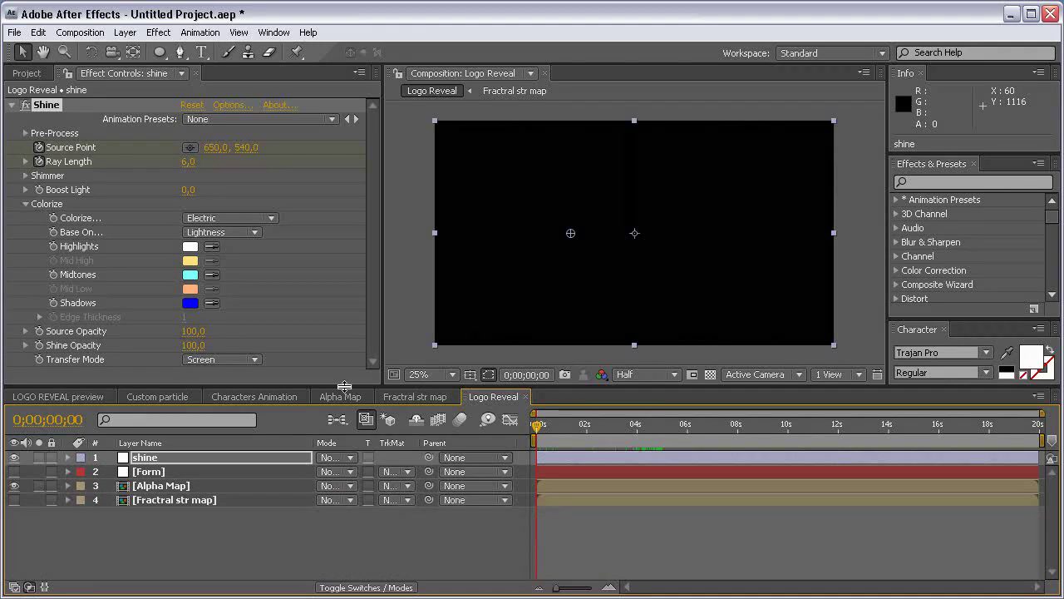
Step: Copy the CC adjustment layer from the Characters Animation composition and paste it above shine in Logo Reveal
left_click(232, 396)
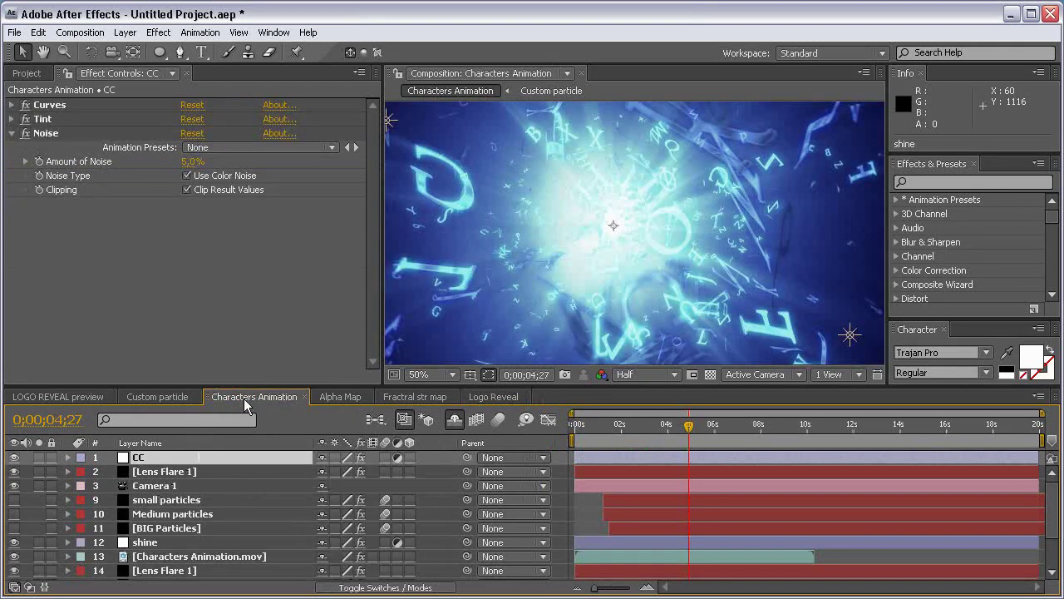
left_click(247, 457)
left_click(38, 32)
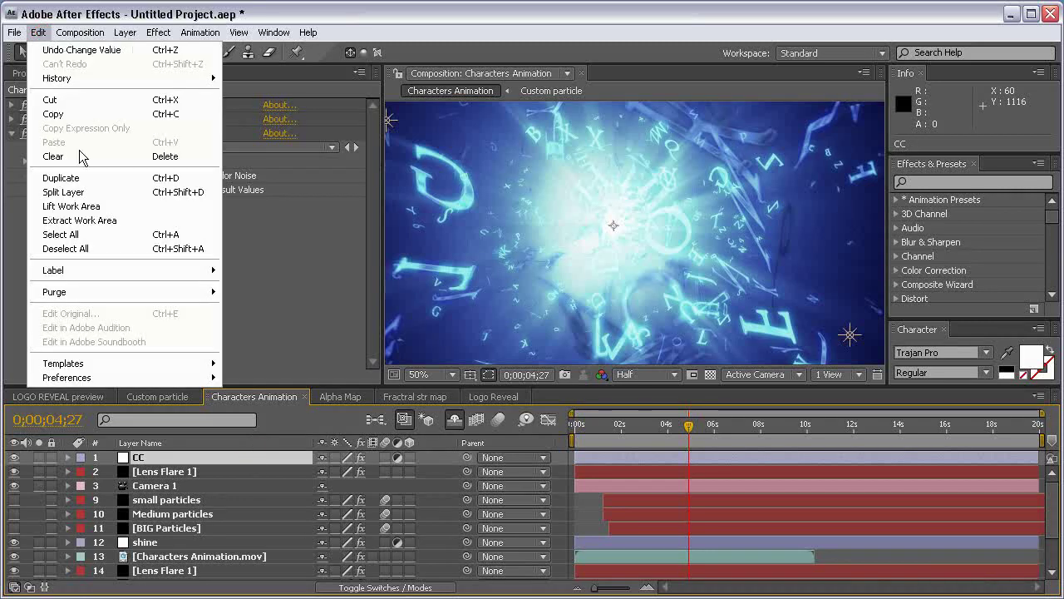
left_click(75, 118)
left_click(487, 397)
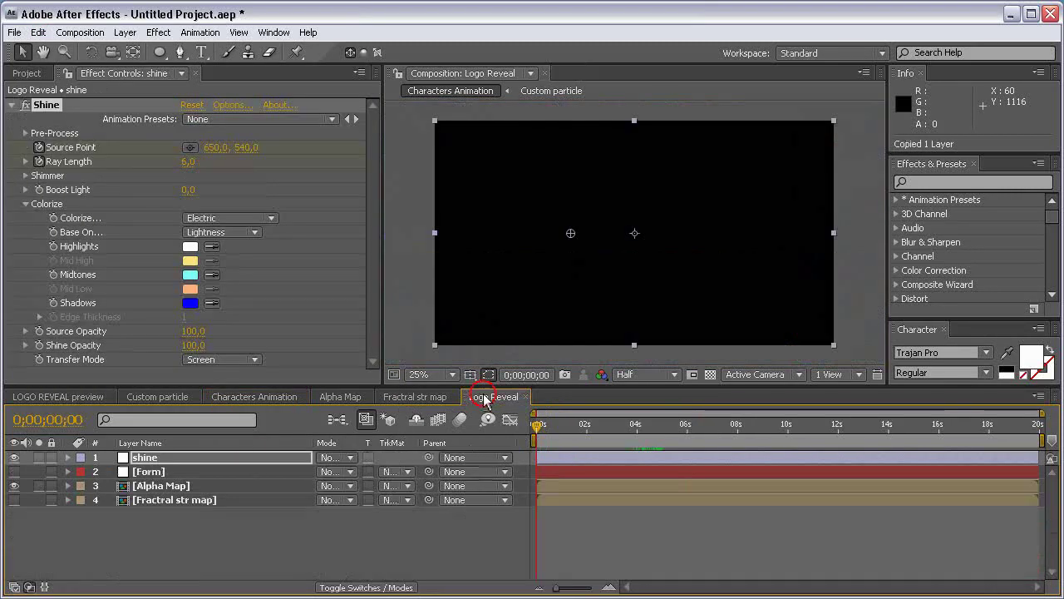
left_click(39, 33)
left_click(91, 143)
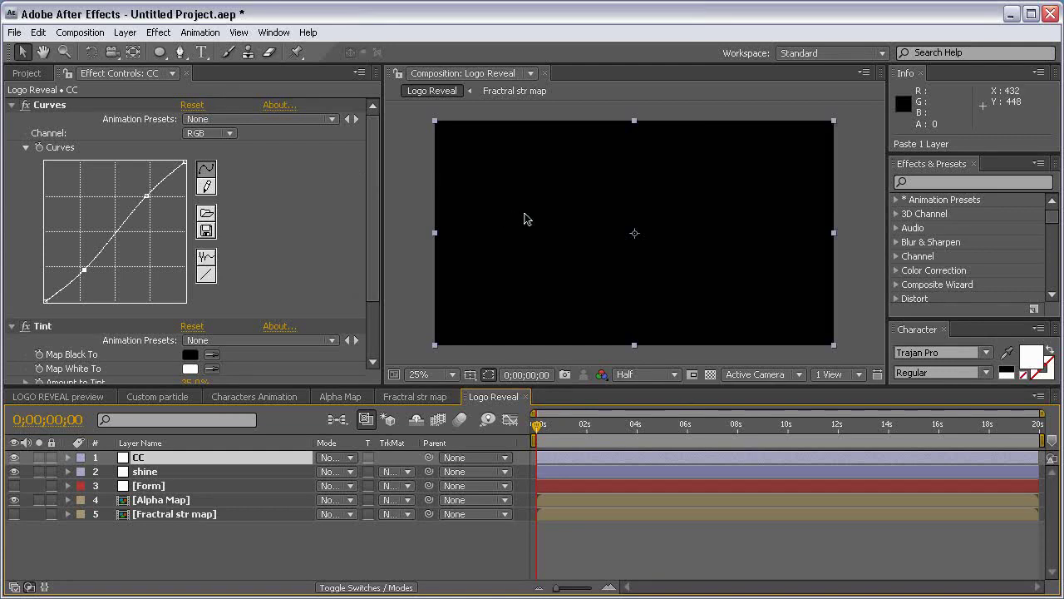
Step: Show the project's item list, enlarge it to fit all items, and look over the Characters Animation and Logo Reveal compositions
left_click(30, 73)
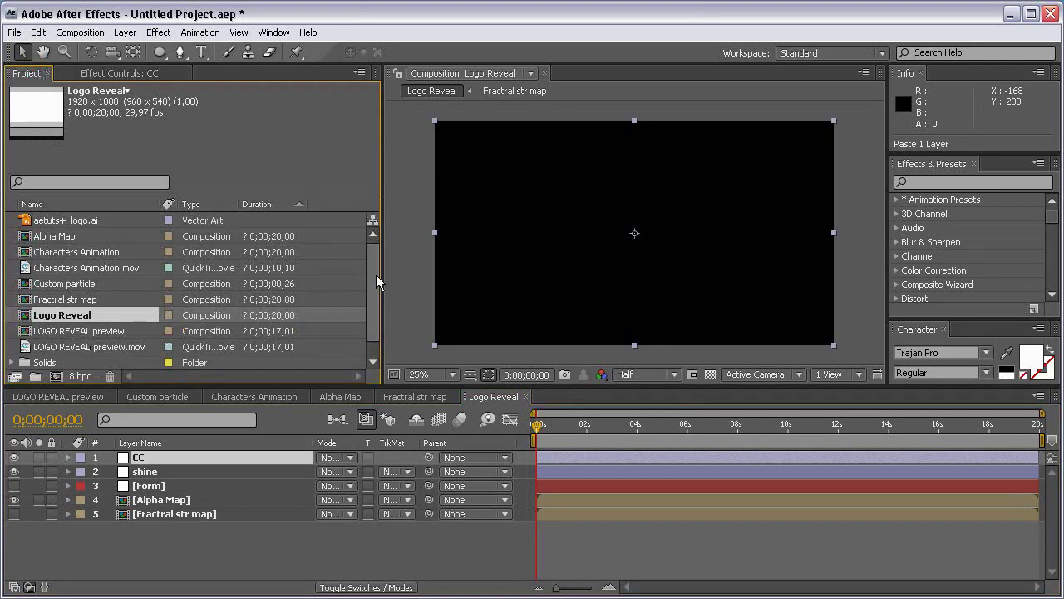
left_click_drag(371, 383, 371, 409)
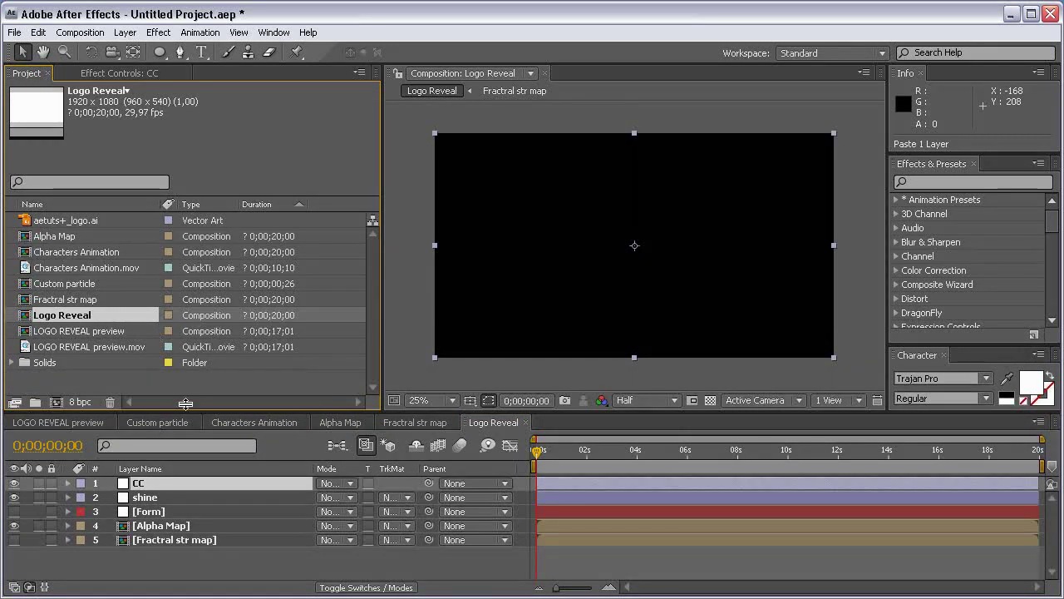
left_click(253, 422)
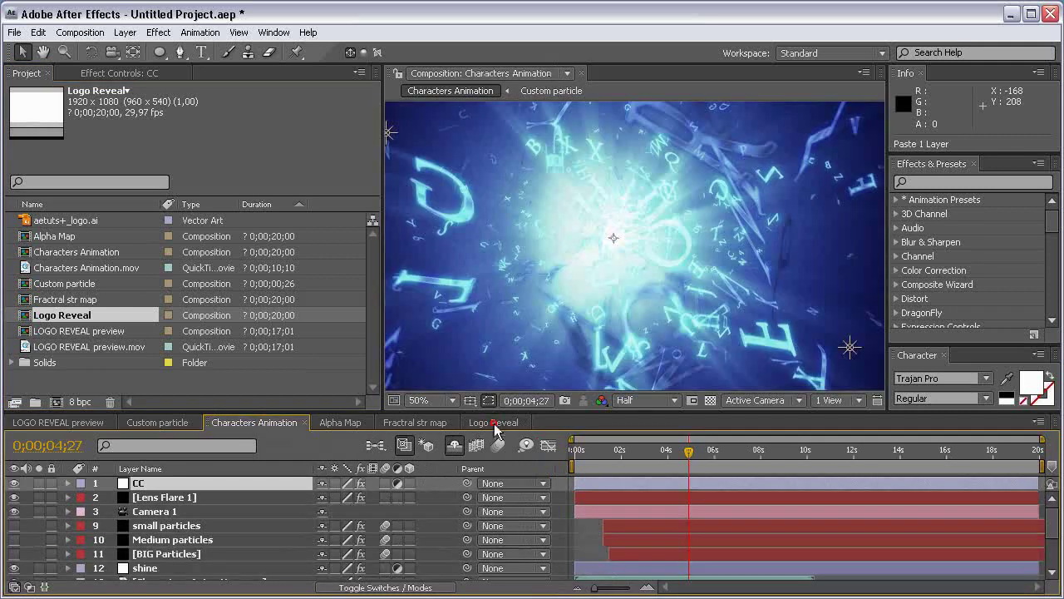
left_click(494, 422)
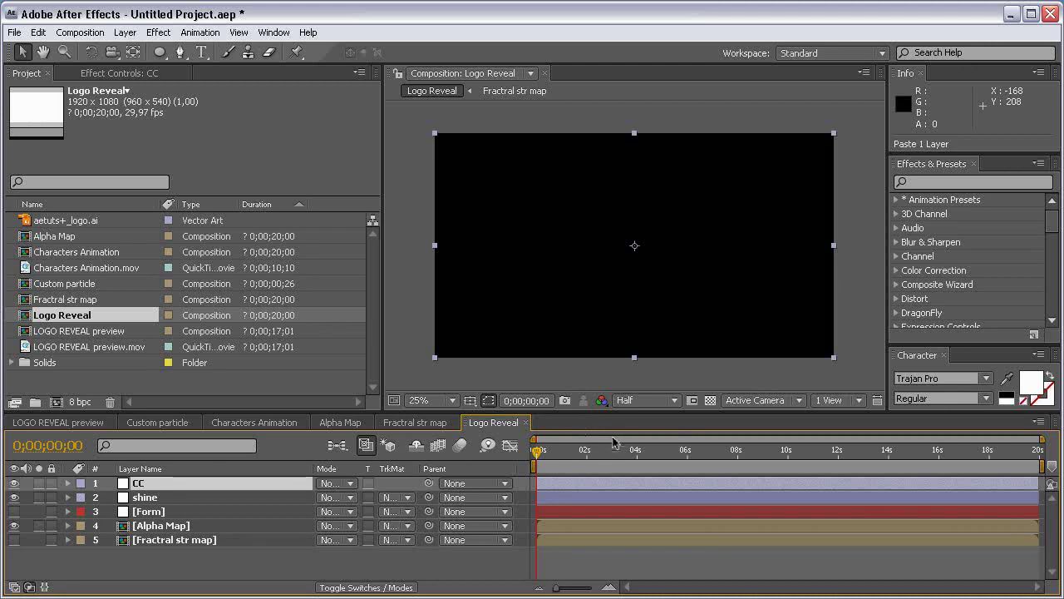
Step: Create a new HDTV 1080 29.97 composition named FINAL with a duration of 0;00;30;00
left_click(81, 32)
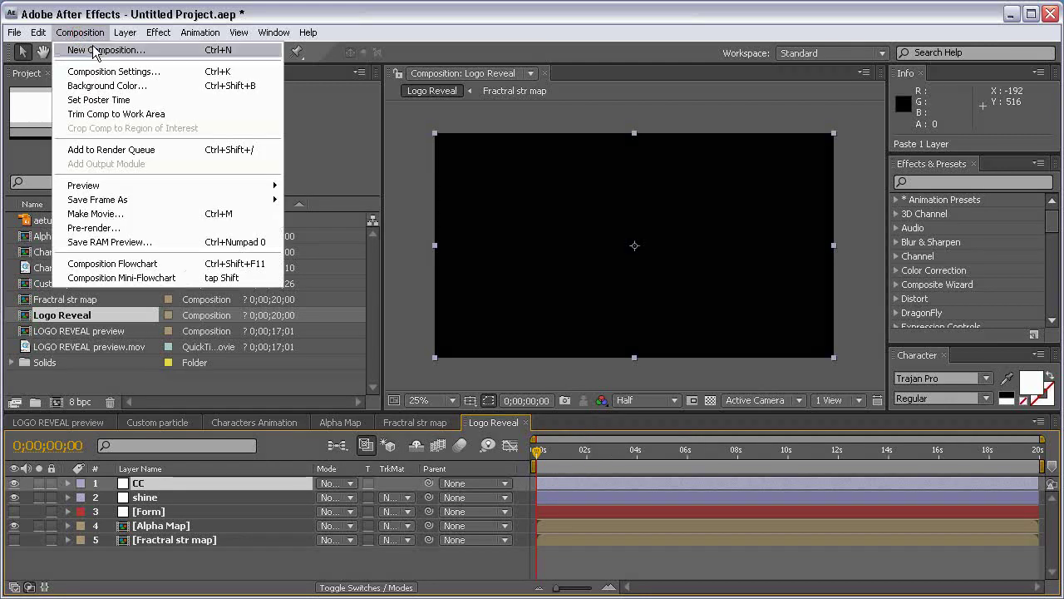
left_click(95, 51)
double_click(529, 345)
type("30")
left_click(625, 95)
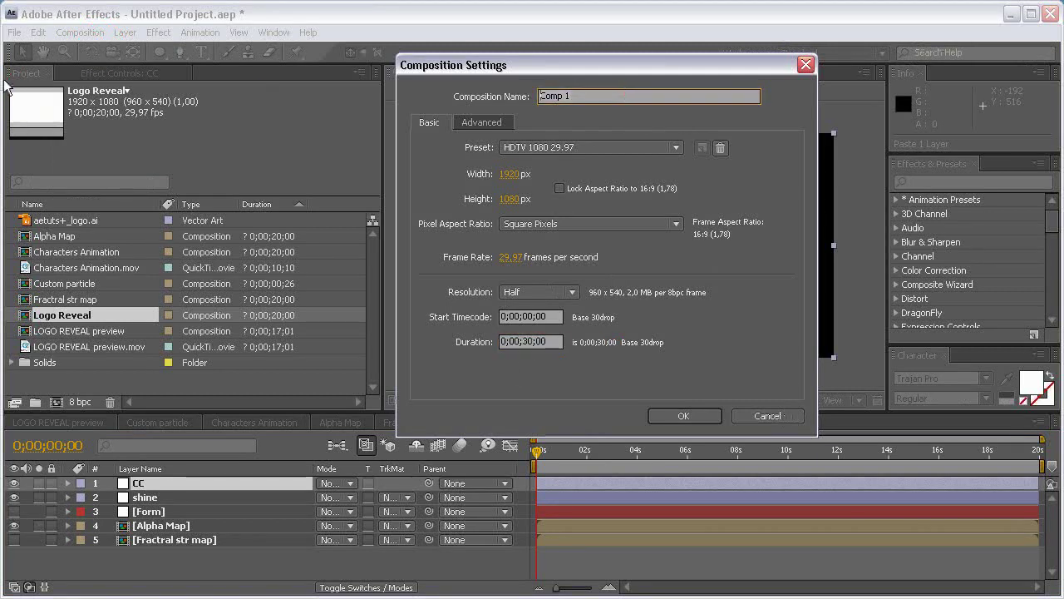
type("Fl")
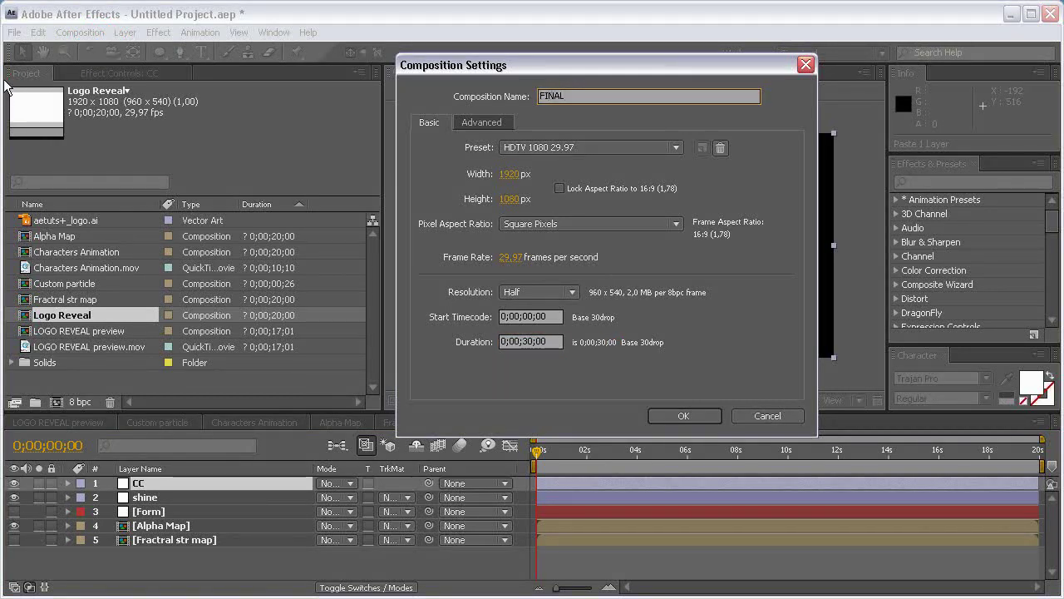
key("Return")
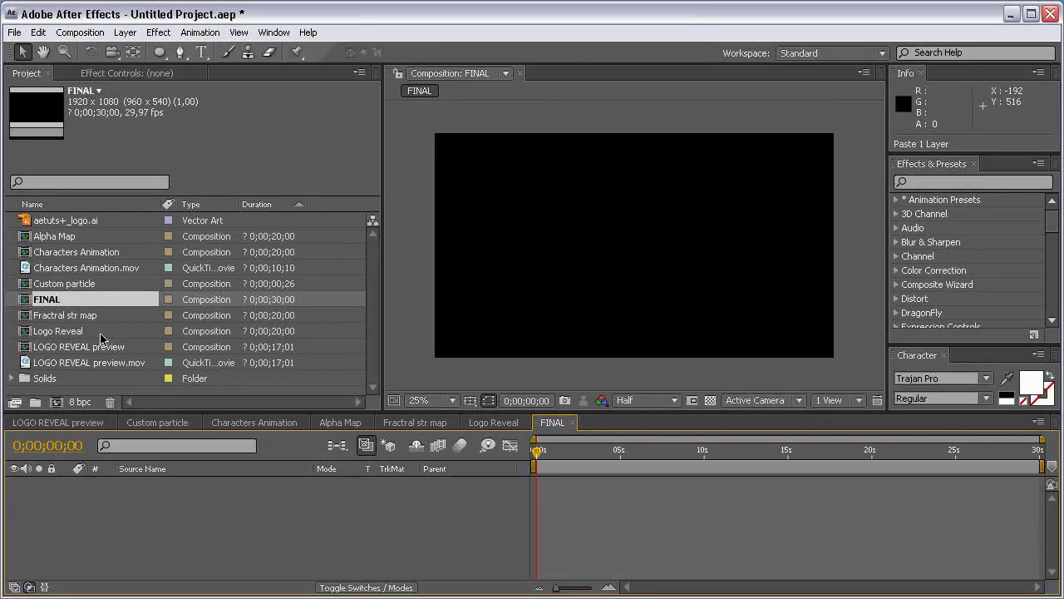
Step: Add Characters Animation to FINAL with Logo Reveal beneath it, and shift Logo Reveal to start at about 10 s
left_click_drag(71, 255, 246, 489)
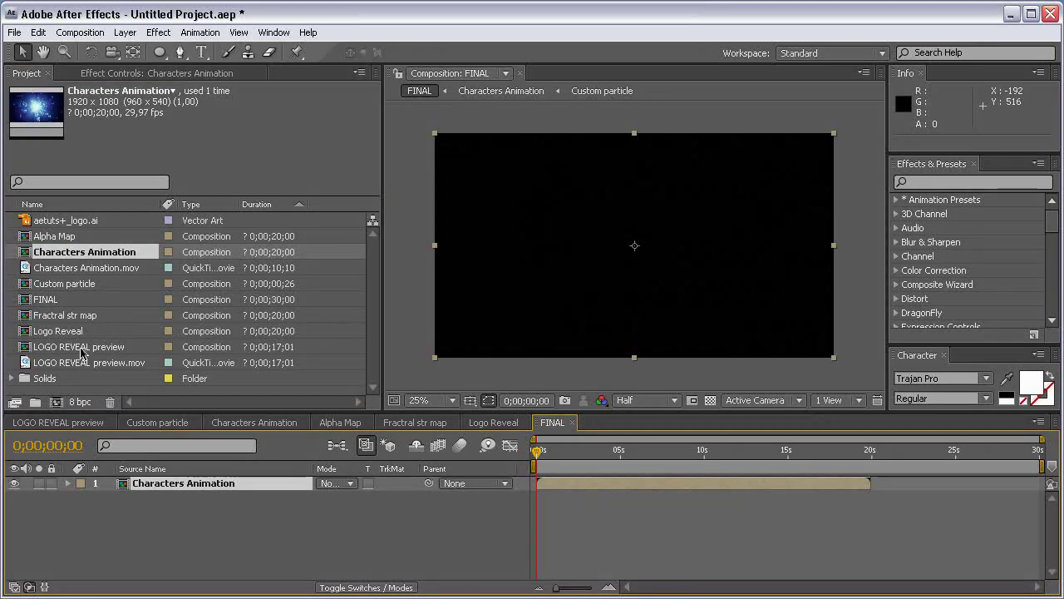
left_click_drag(72, 336, 385, 553)
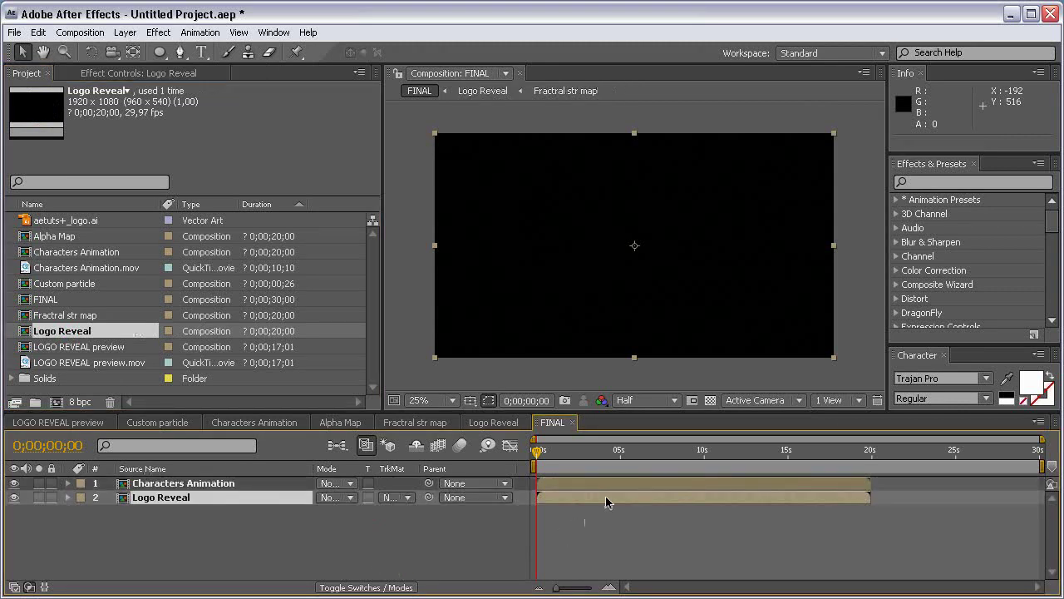
left_click_drag(605, 497, 773, 497)
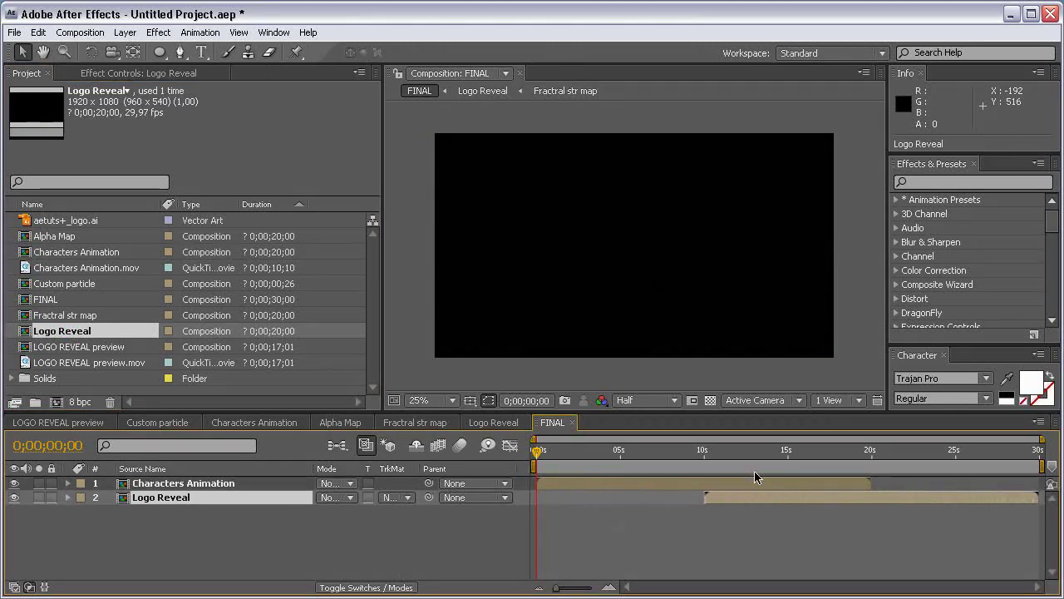
Step: Set the Characters Animation layer's blending mode to Add
left_click(284, 483)
left_click(340, 483)
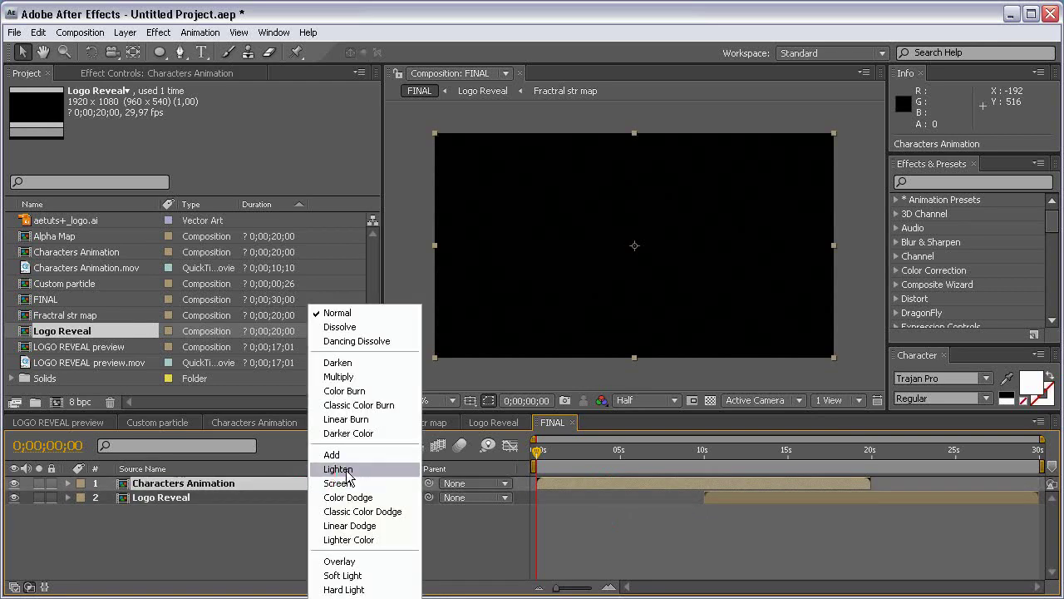
left_click(332, 454)
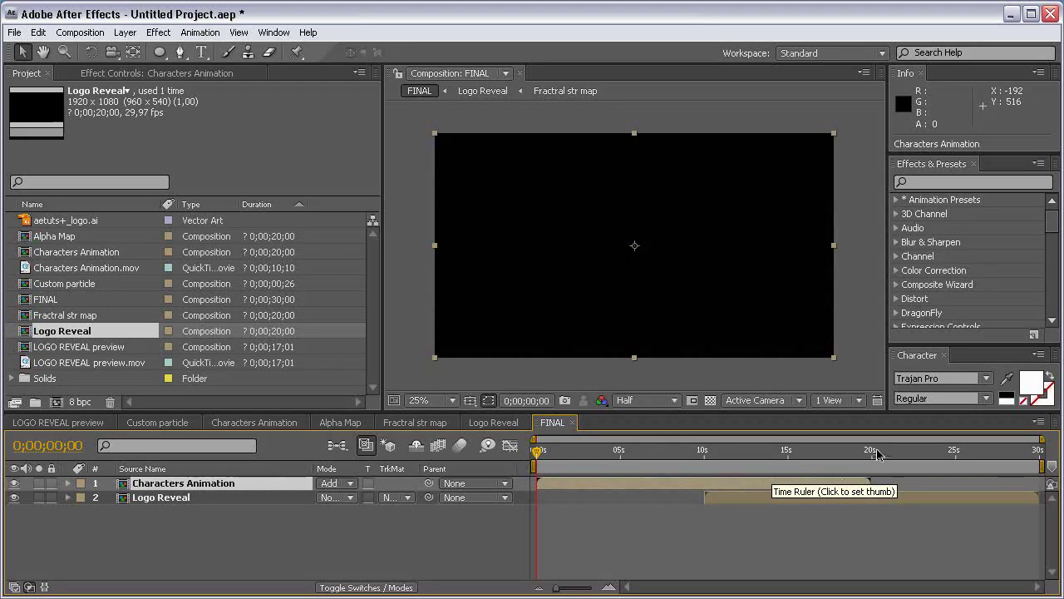
Step: End the FINAL work area at 0;00;19;29, preview the combined animation, and return to the first frame with no layer selected
left_click_drag(864, 453, 871, 453)
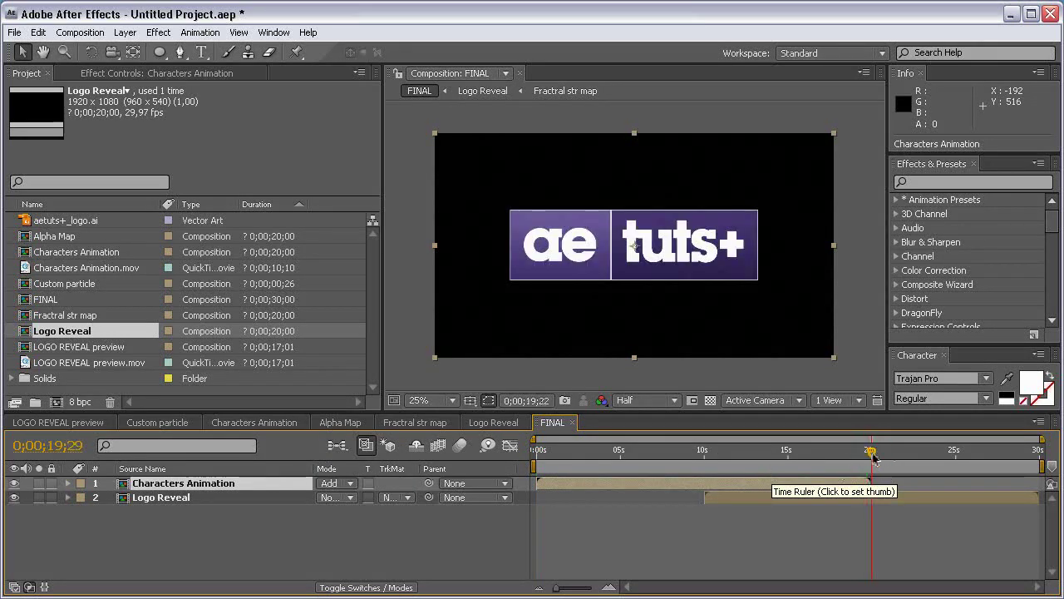
key("n")
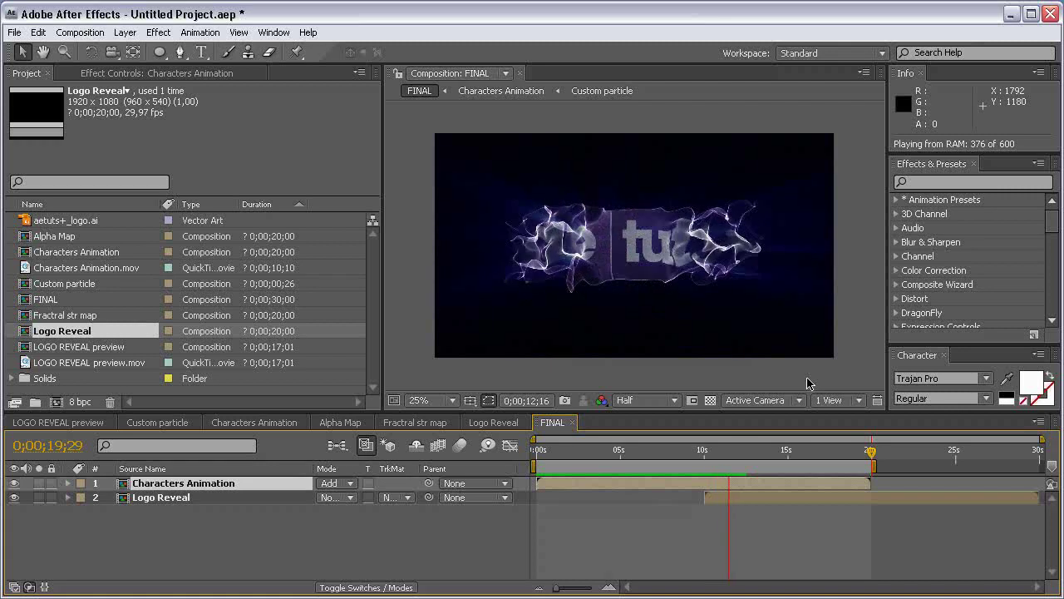
key("Home")
left_click(495, 533)
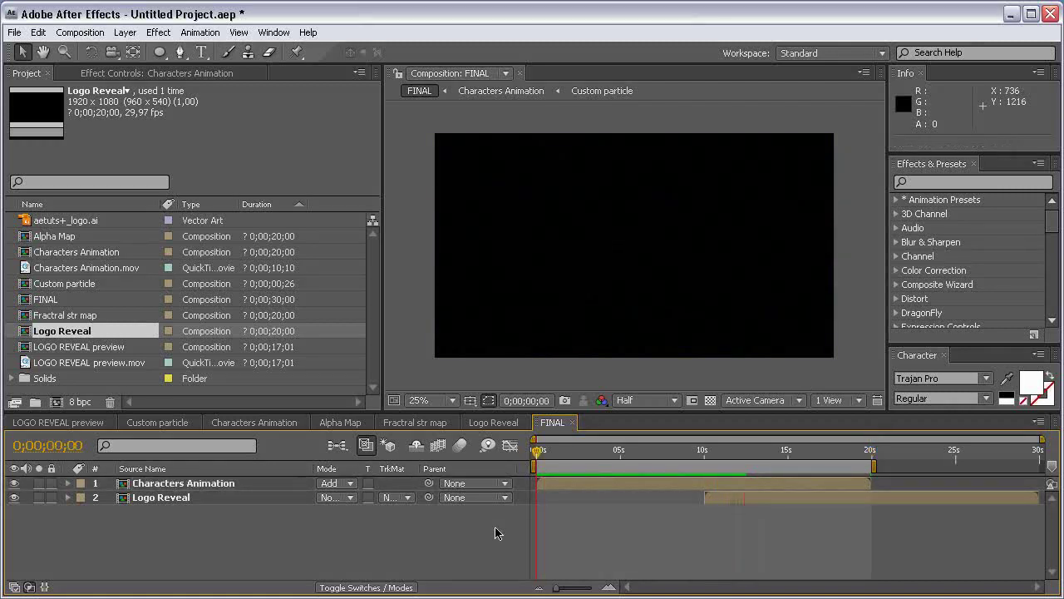